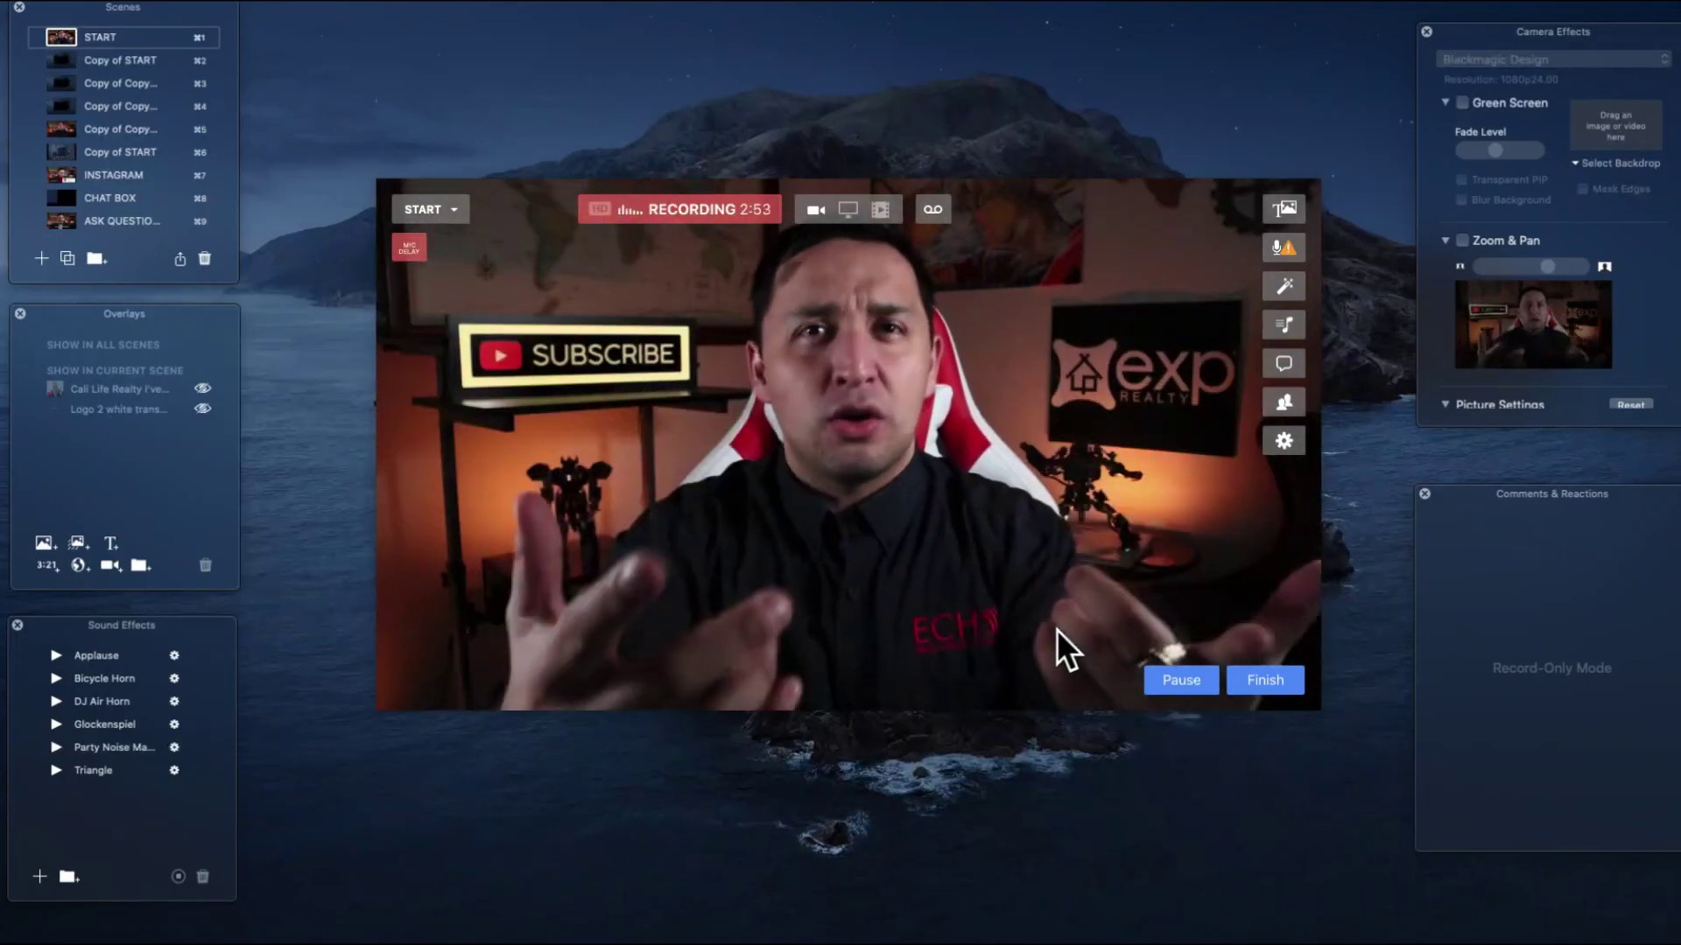
pyautogui.moveTo(826, 613)
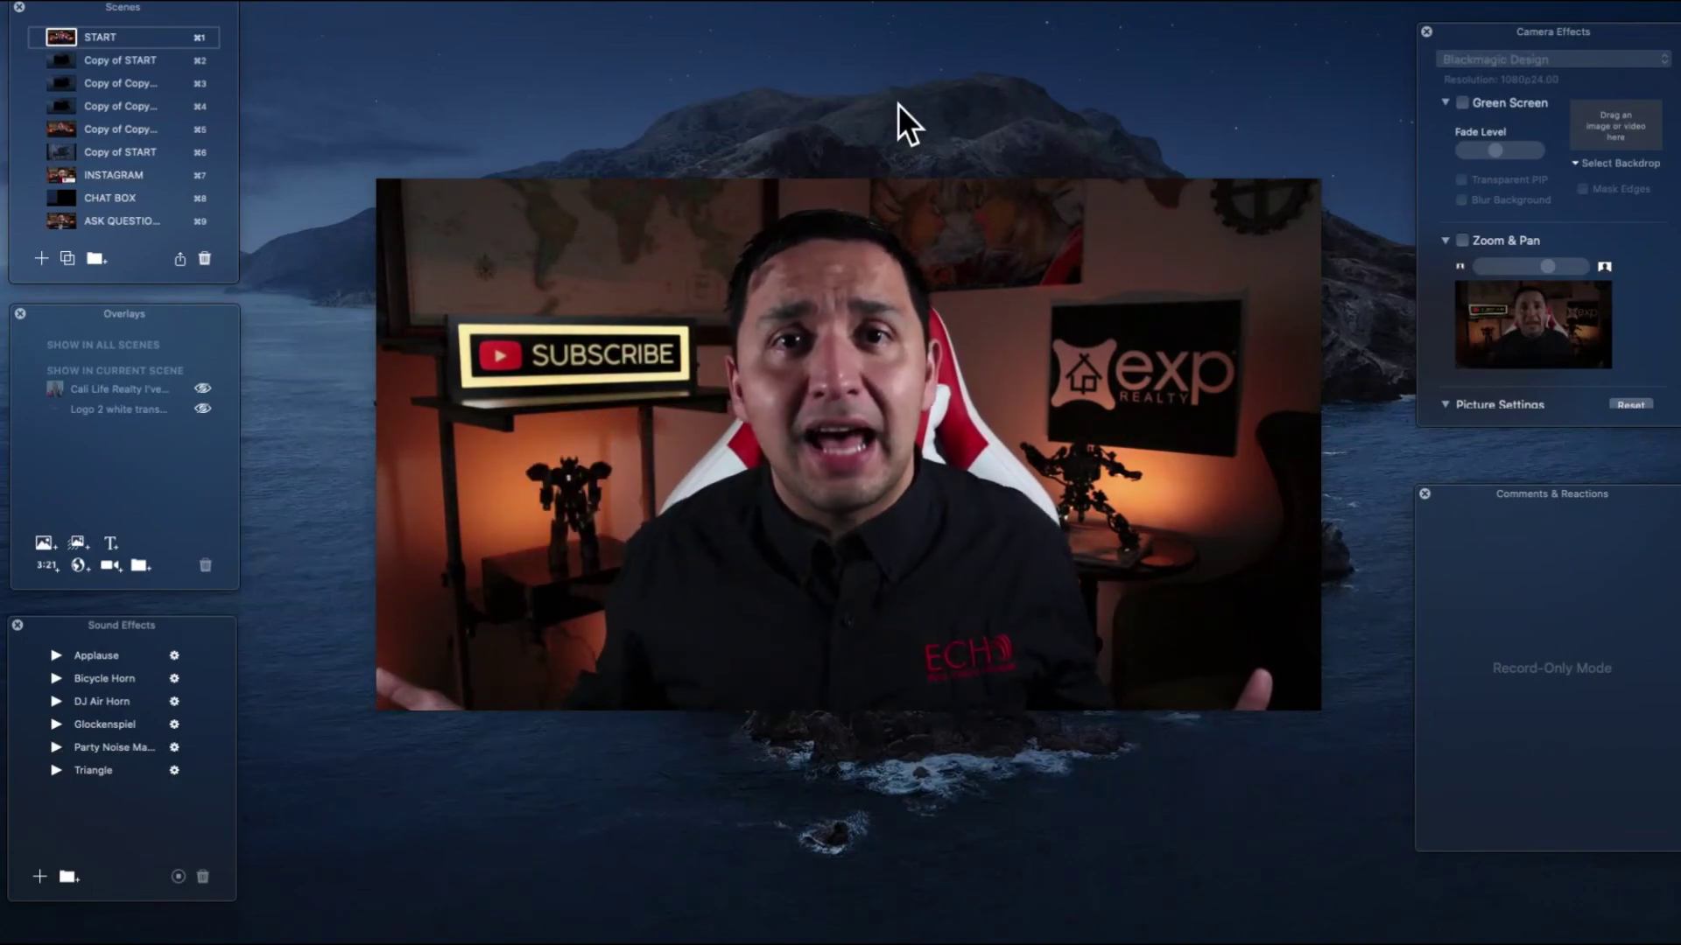
pyautogui.moveTo(1026, 491)
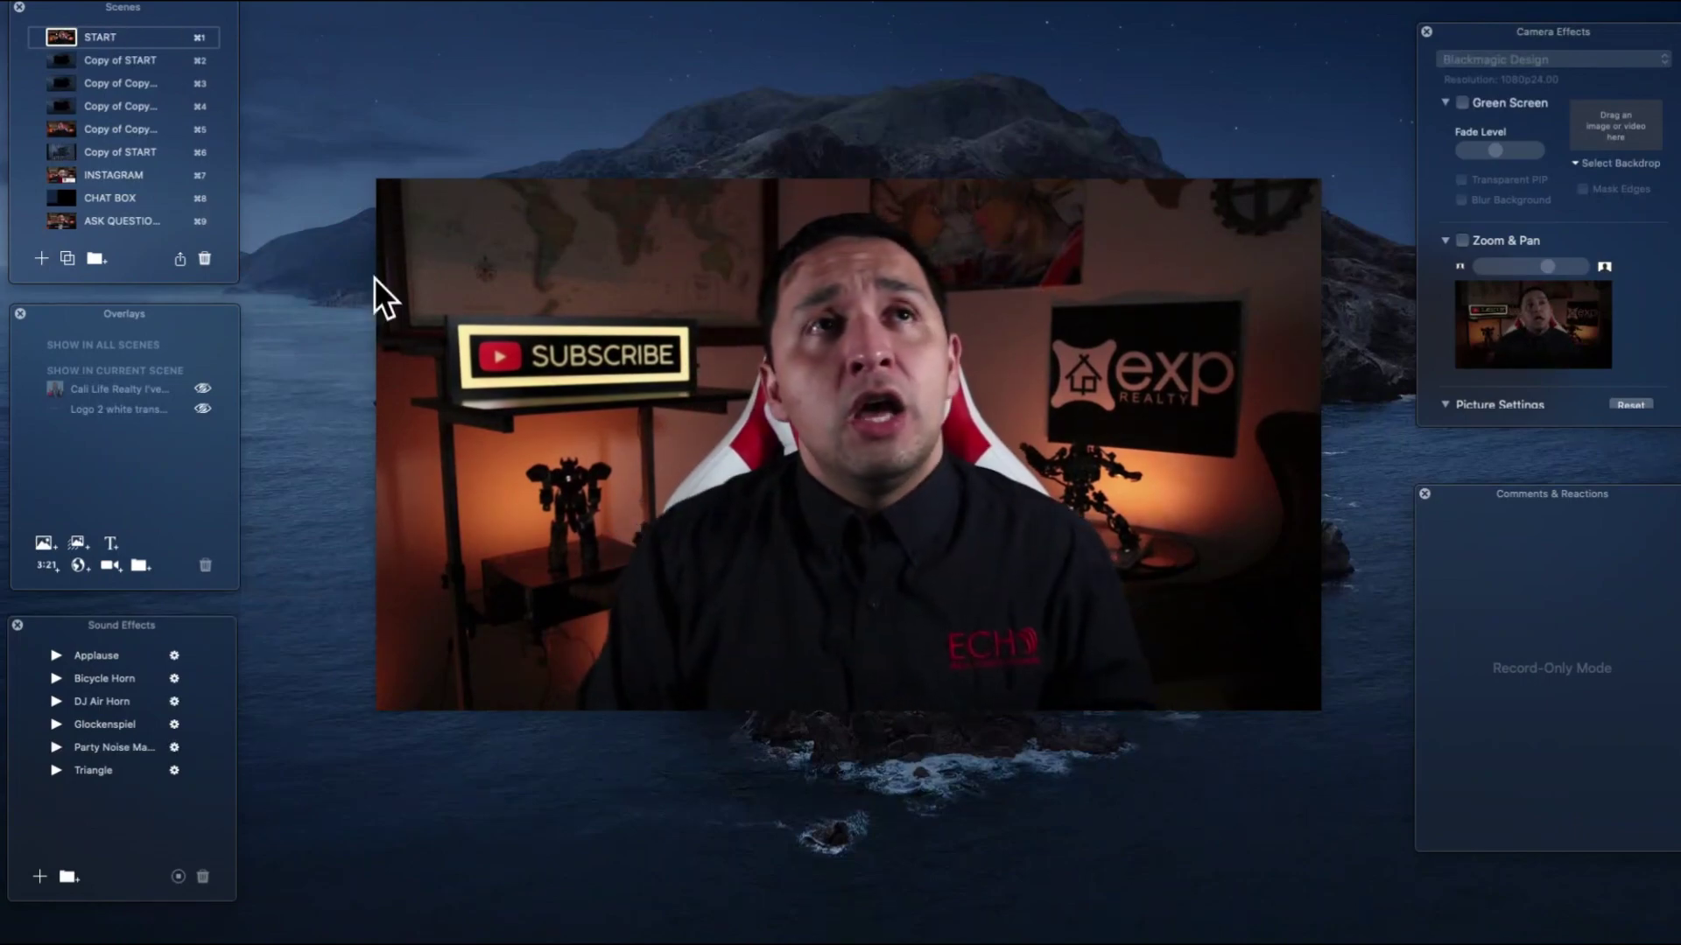
pyautogui.moveTo(397, 212)
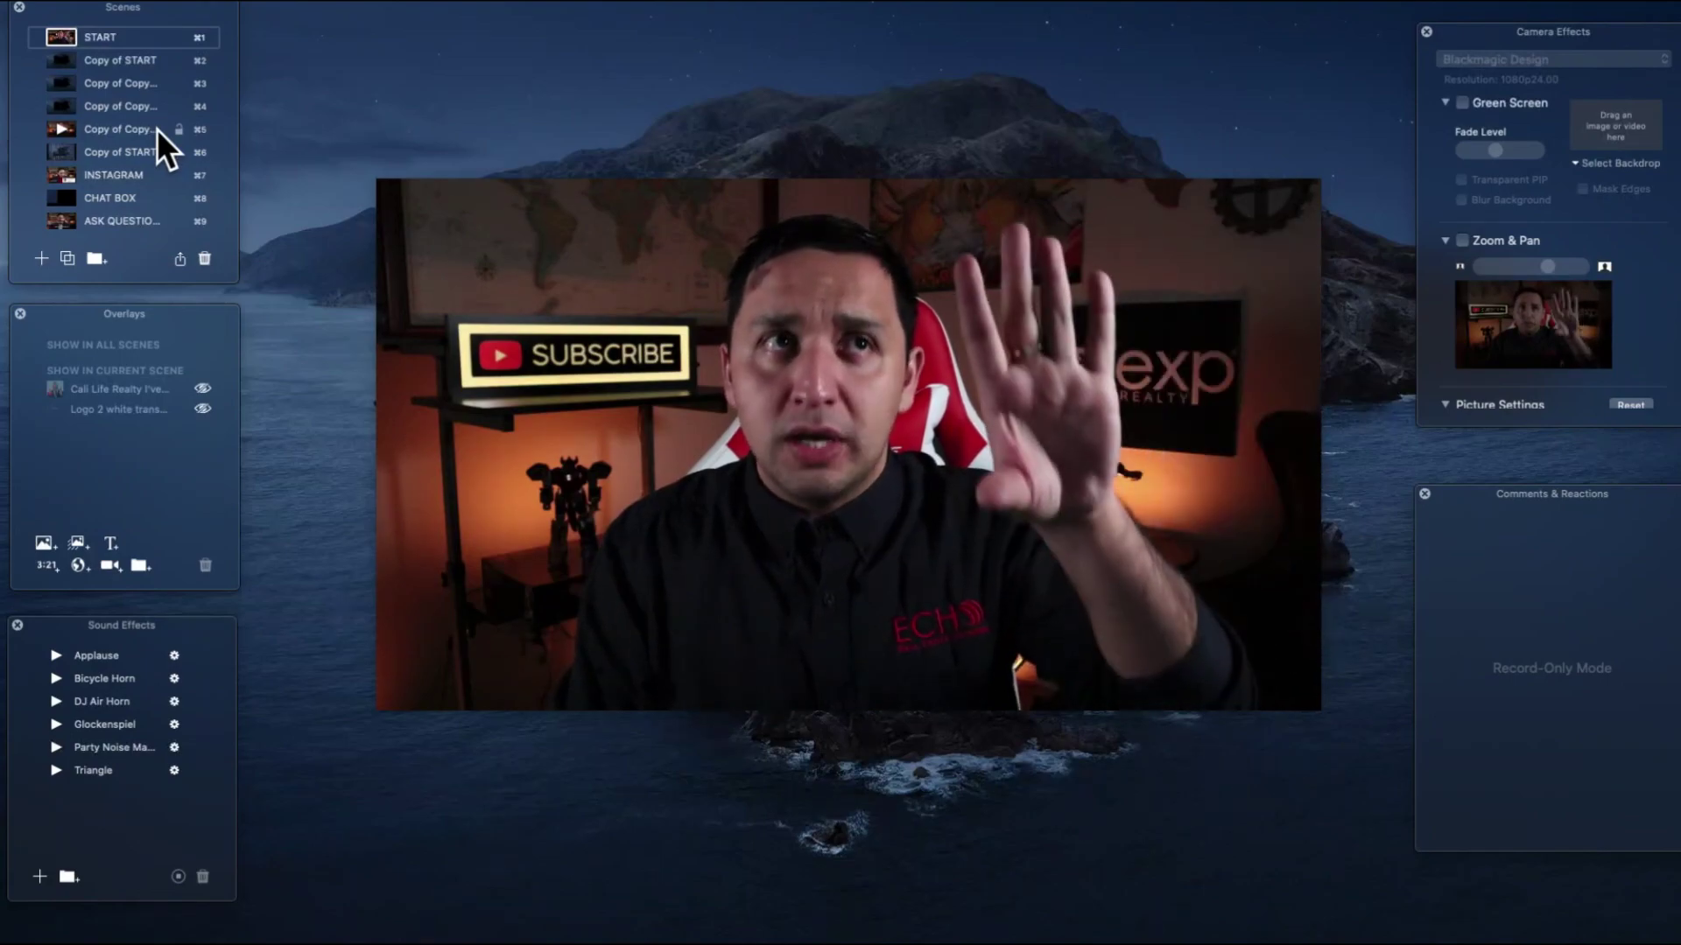
# - Switch the live output through the INSTAGRAM, CHAT BOX and 1 - Educate Yo... scenes in turn
pyautogui.click(63, 175)
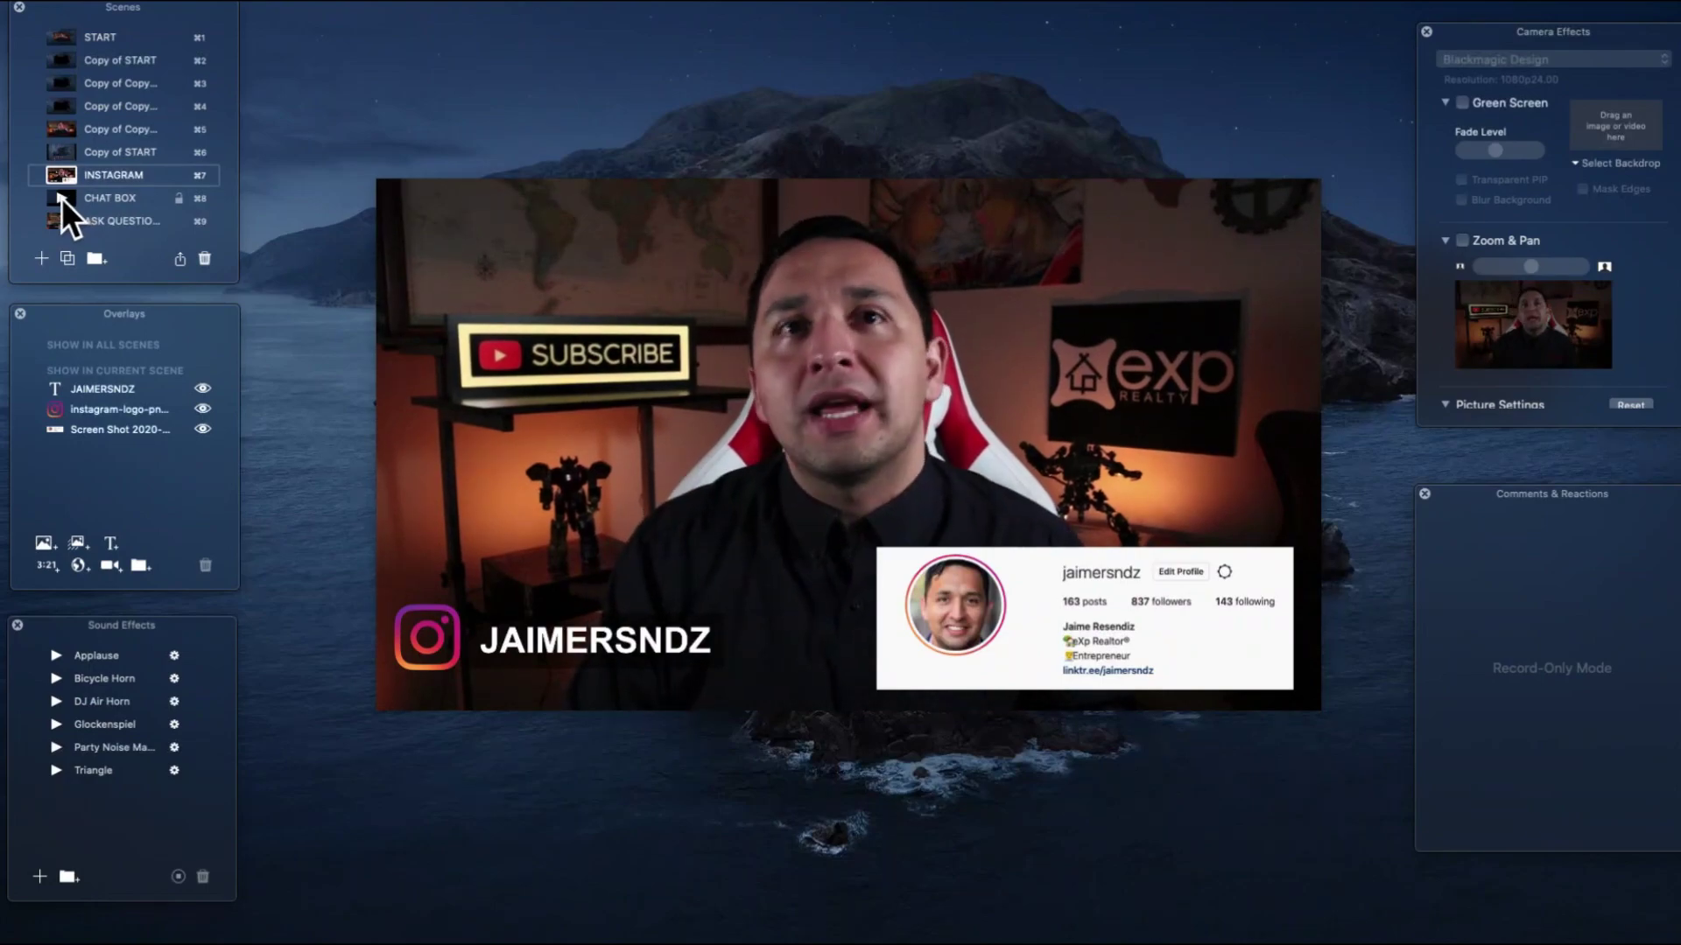
pyautogui.click(61, 197)
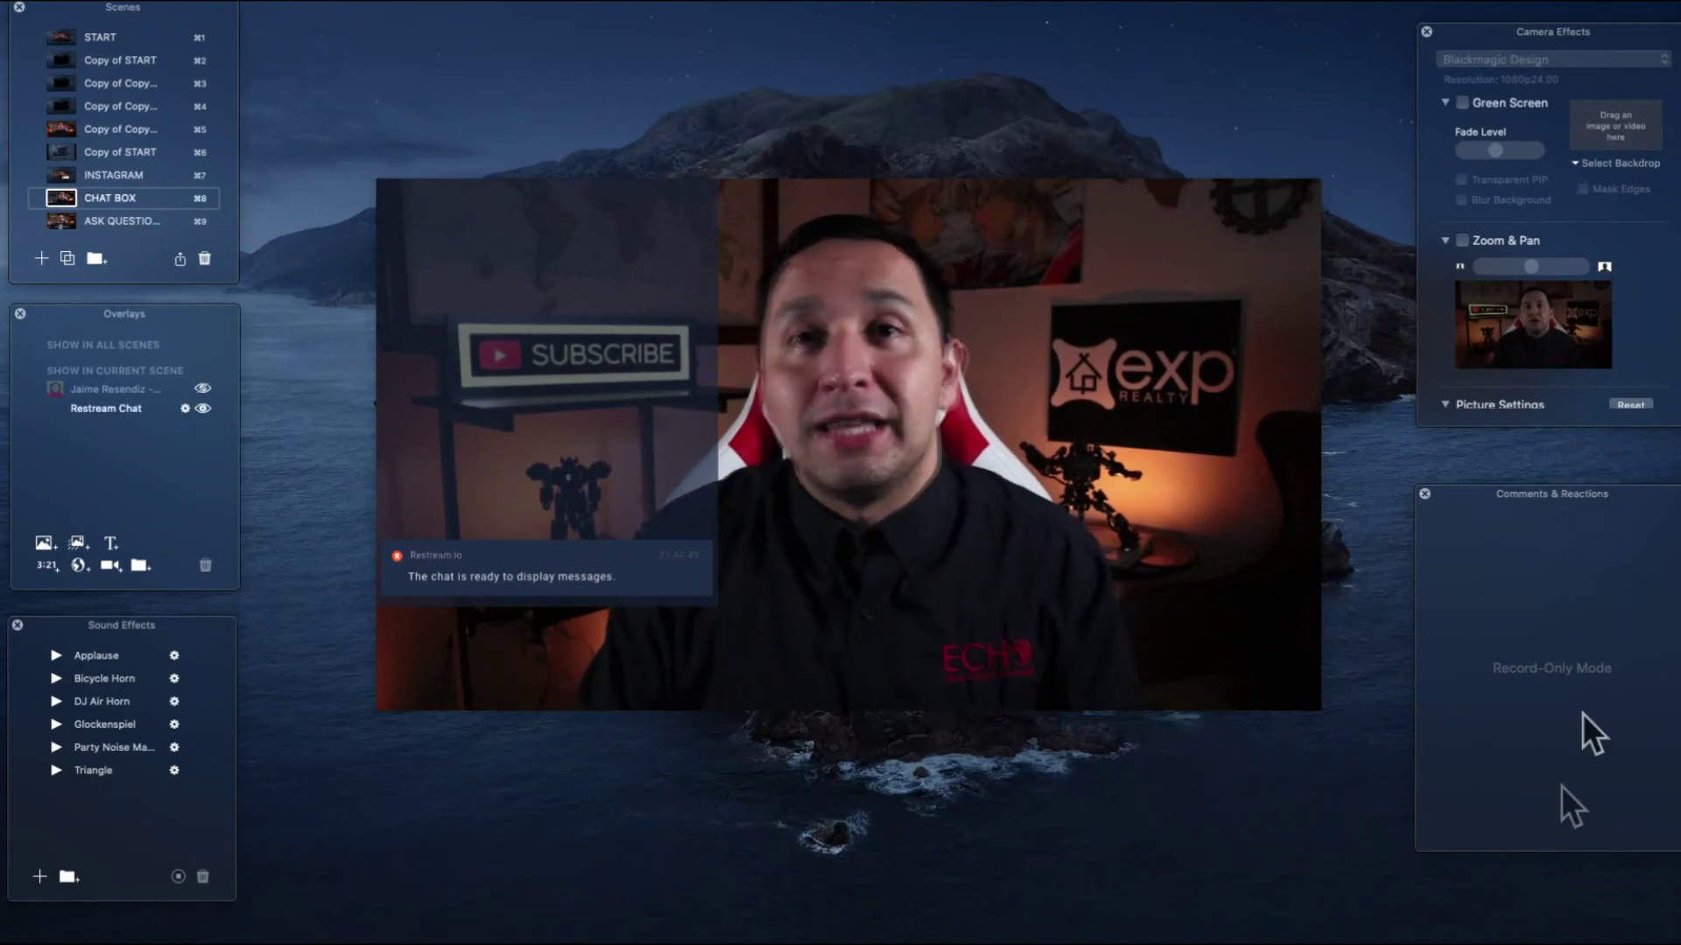
pyautogui.moveTo(1122, 560)
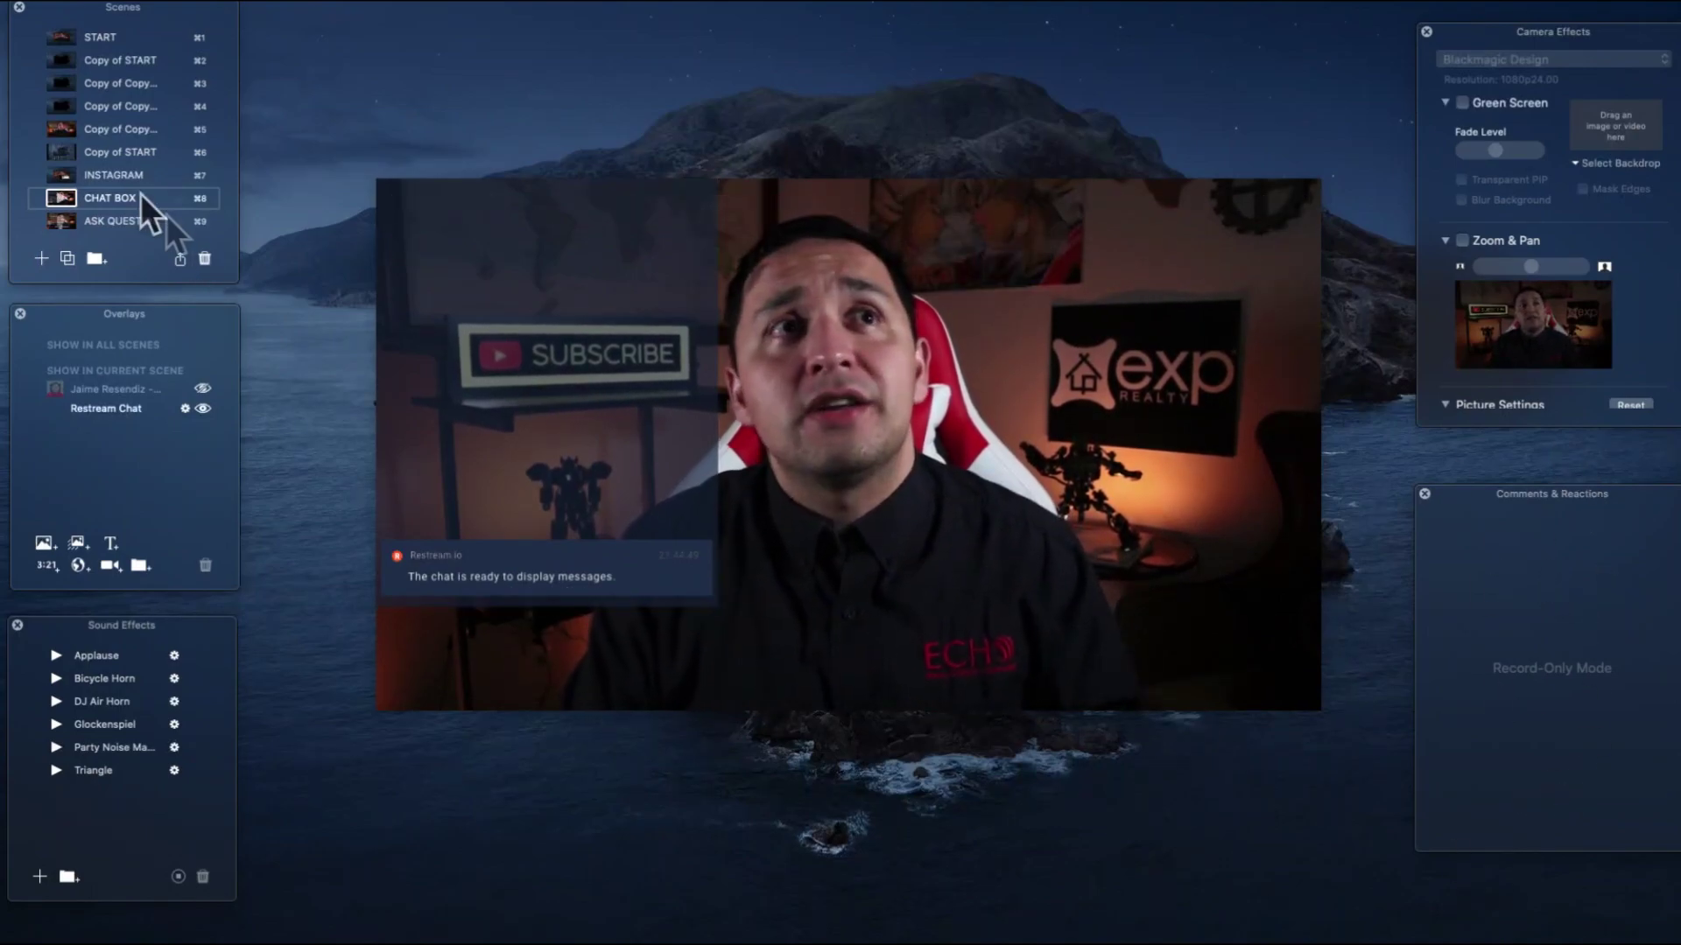
pyautogui.scroll(-5, 123, 186)
pyautogui.moveTo(123, 185)
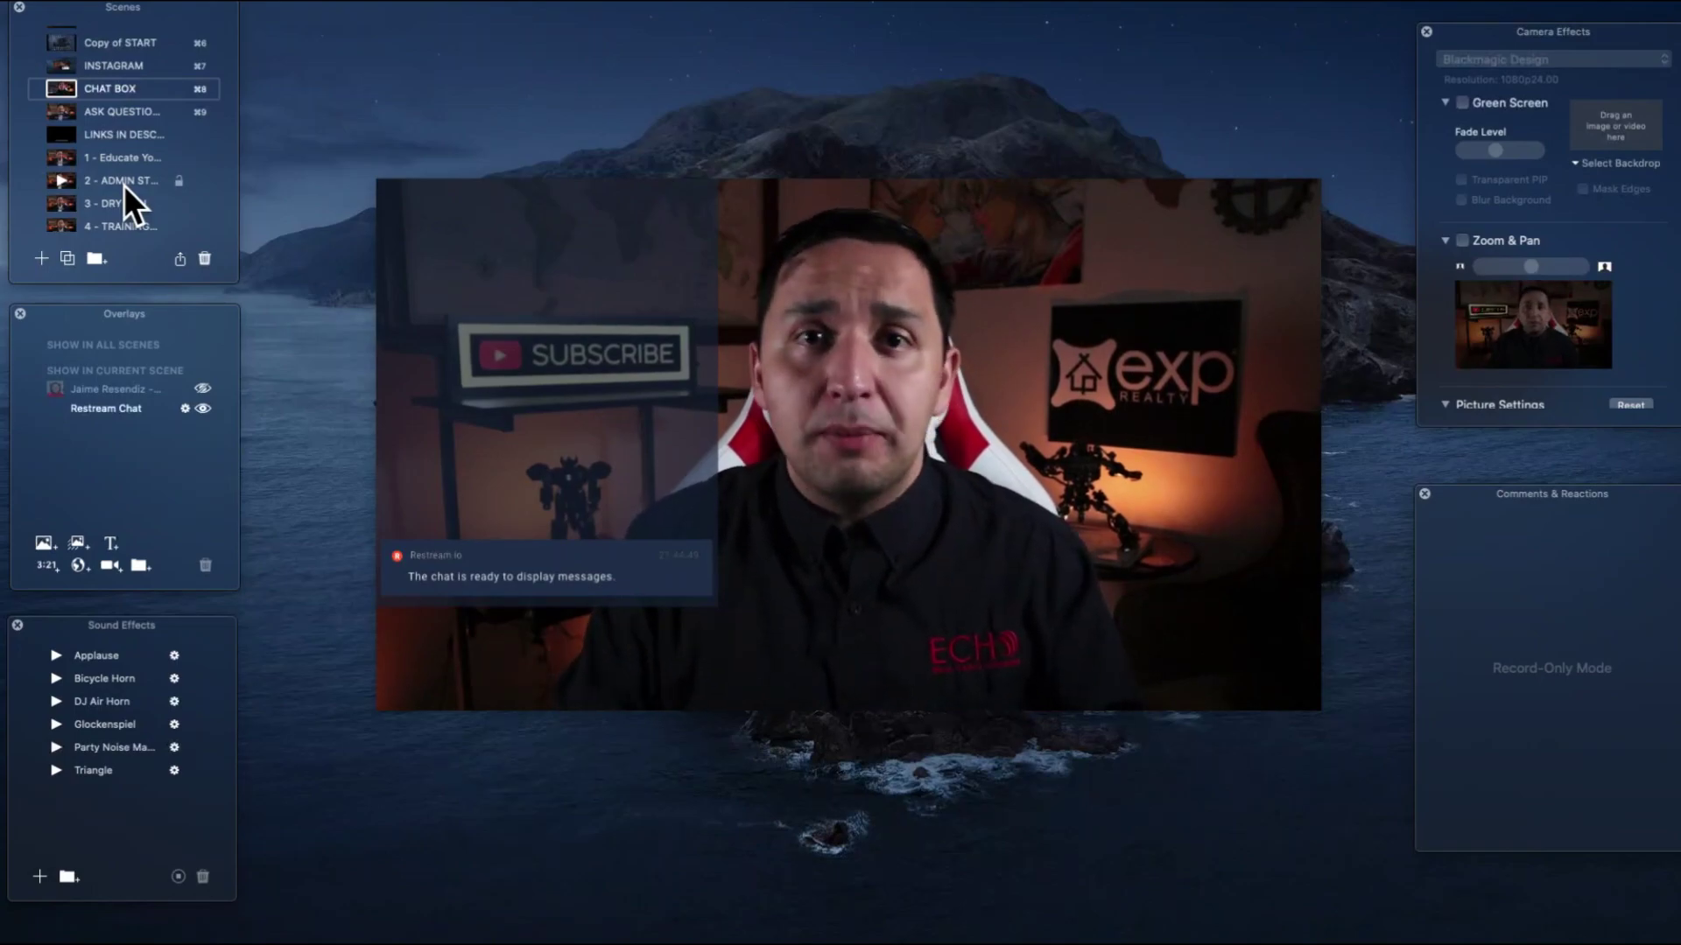
pyautogui.click(60, 159)
pyautogui.moveTo(656, 480)
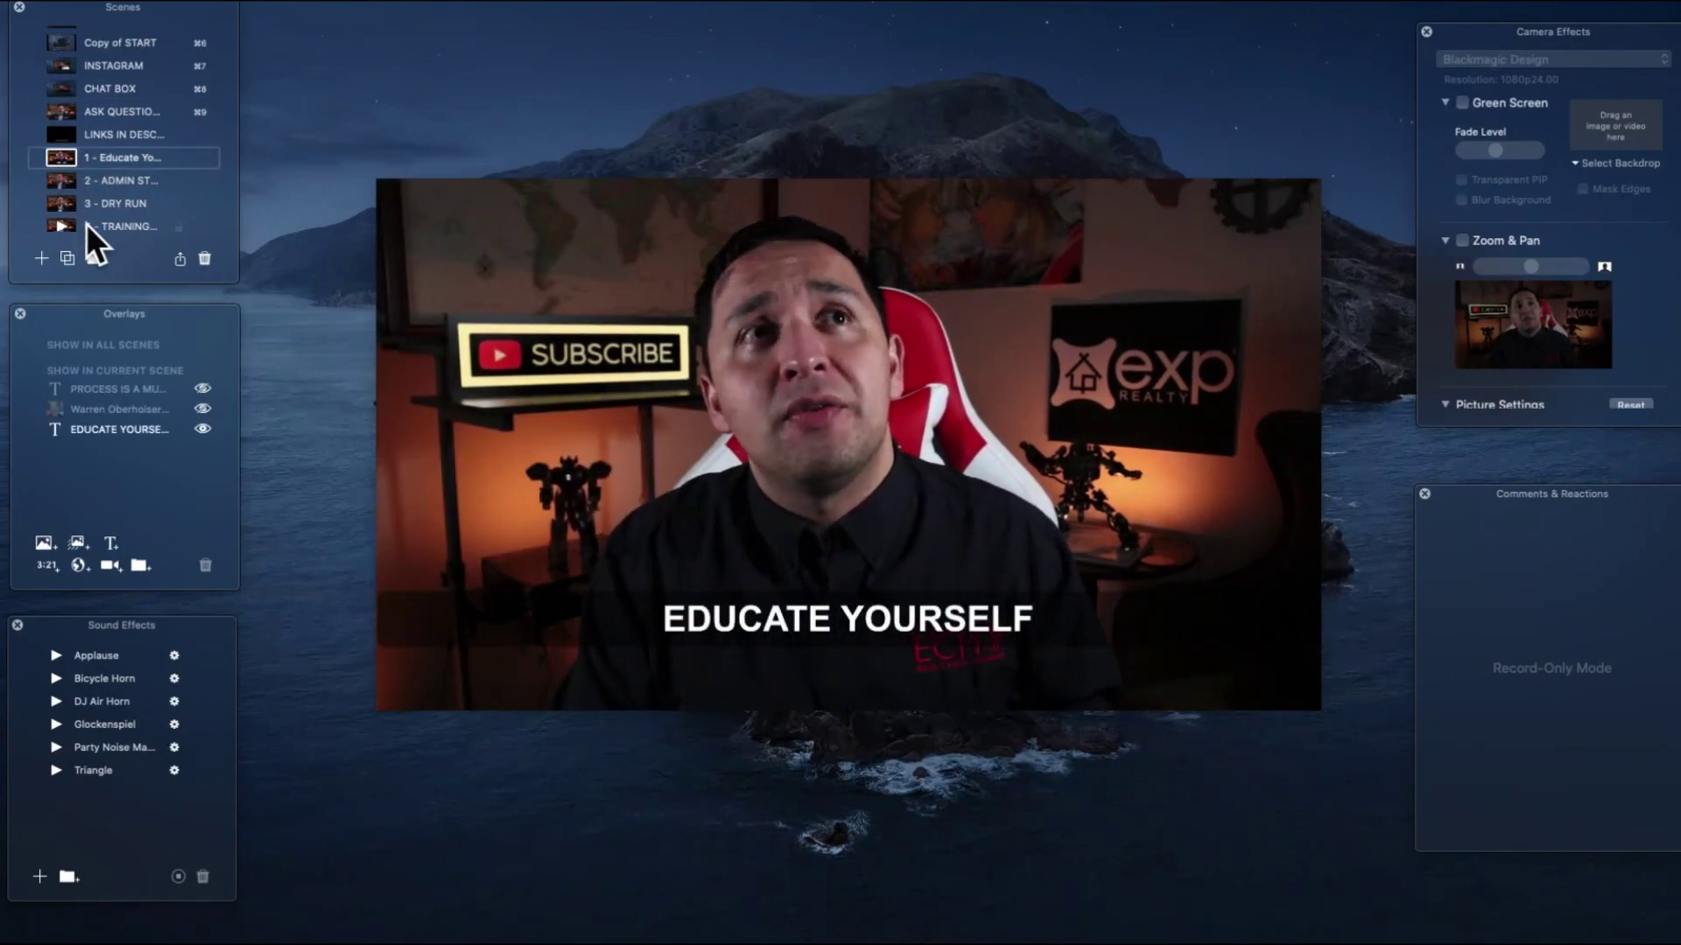
# - Switch to the 2 - ADMIN ST... scene and change its ADMIN STUFF text overlay to read RELABEL
pyautogui.click(53, 180)
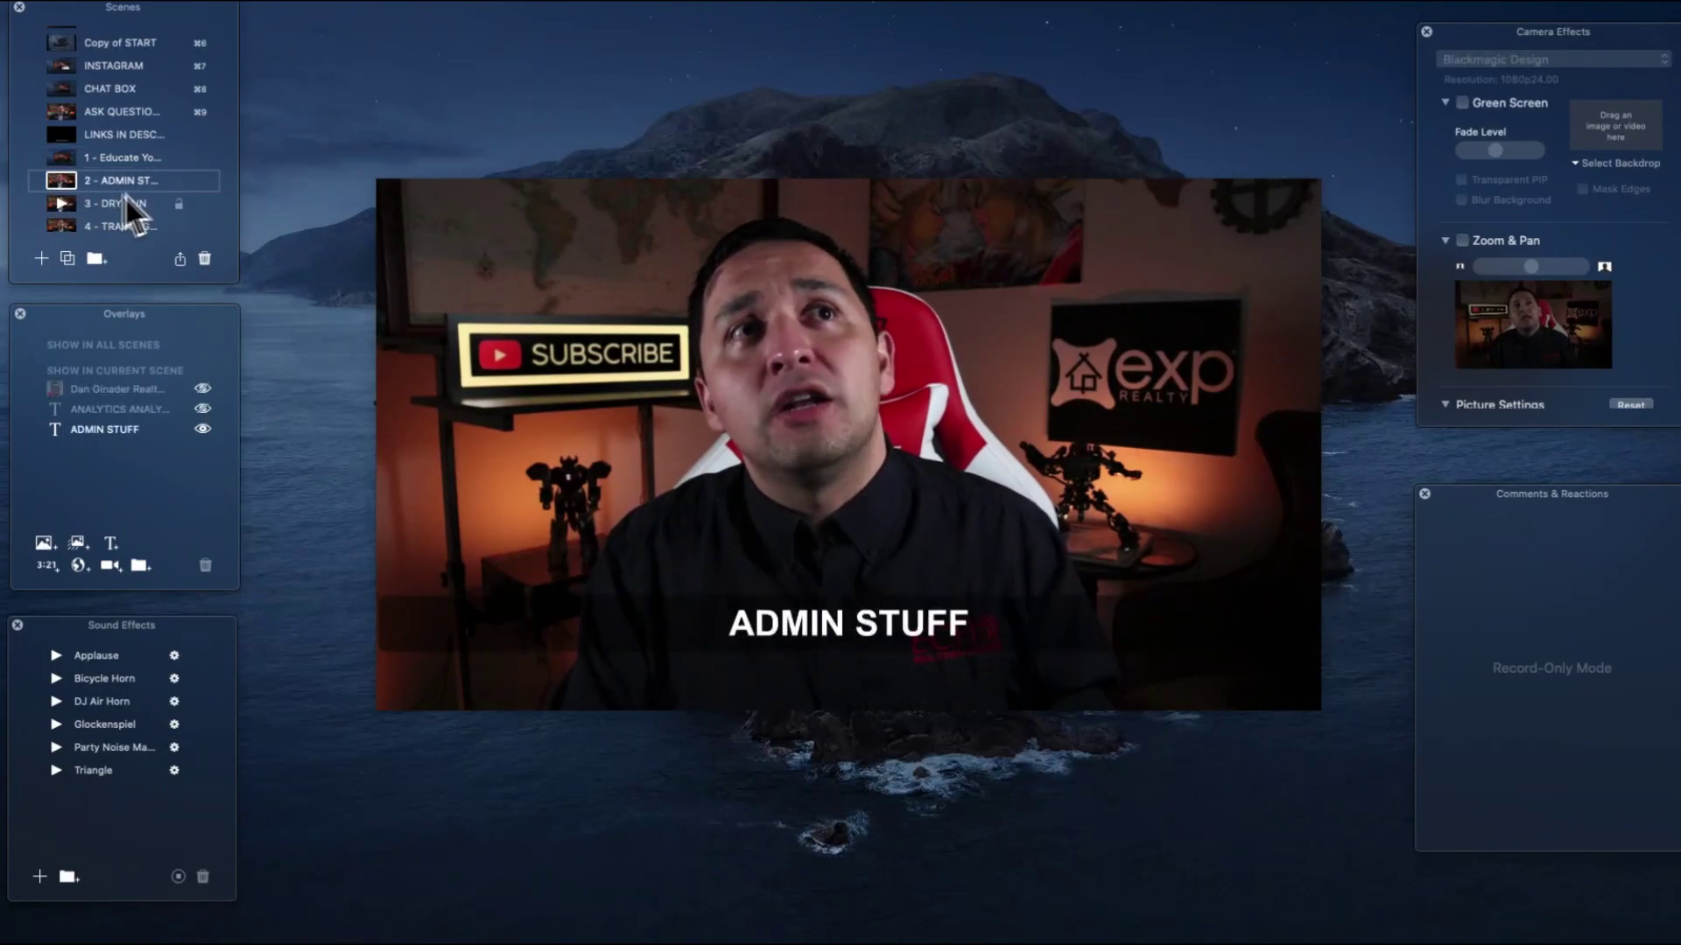
pyautogui.moveTo(758, 591)
pyautogui.doubleClick(810, 616)
pyautogui.tripleClick(820, 437)
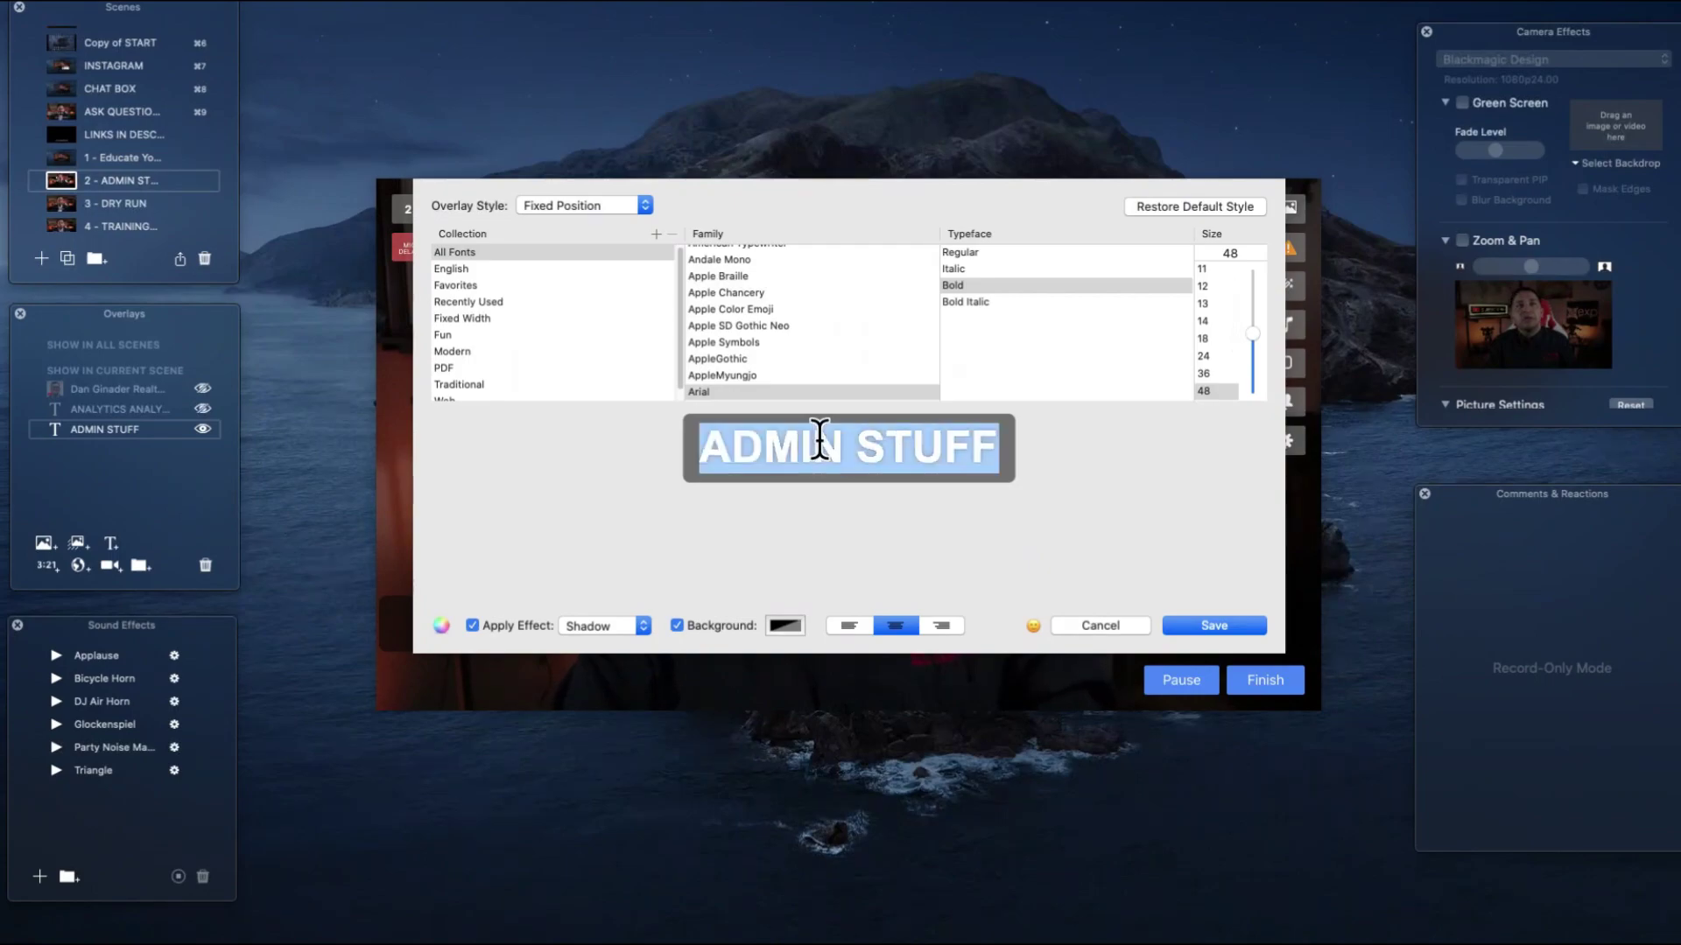
pyautogui.write('r')
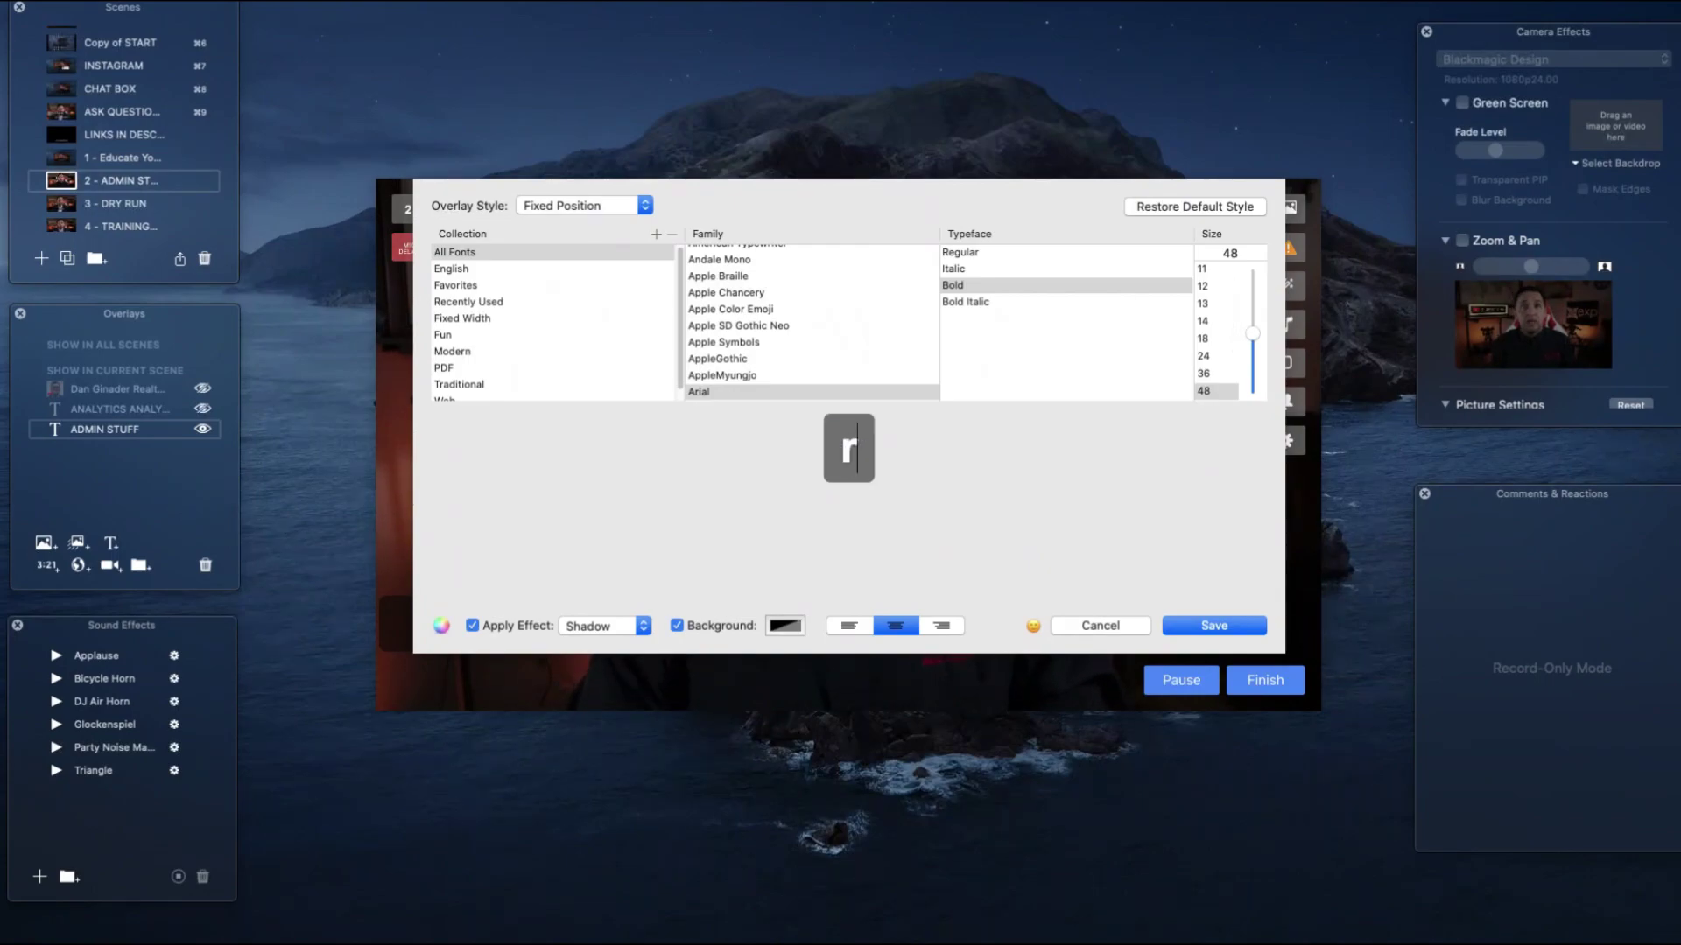
pyautogui.write('elable')
pyautogui.press('BackSpace')
pyautogui.press('BackSpace')
pyautogui.write('el')
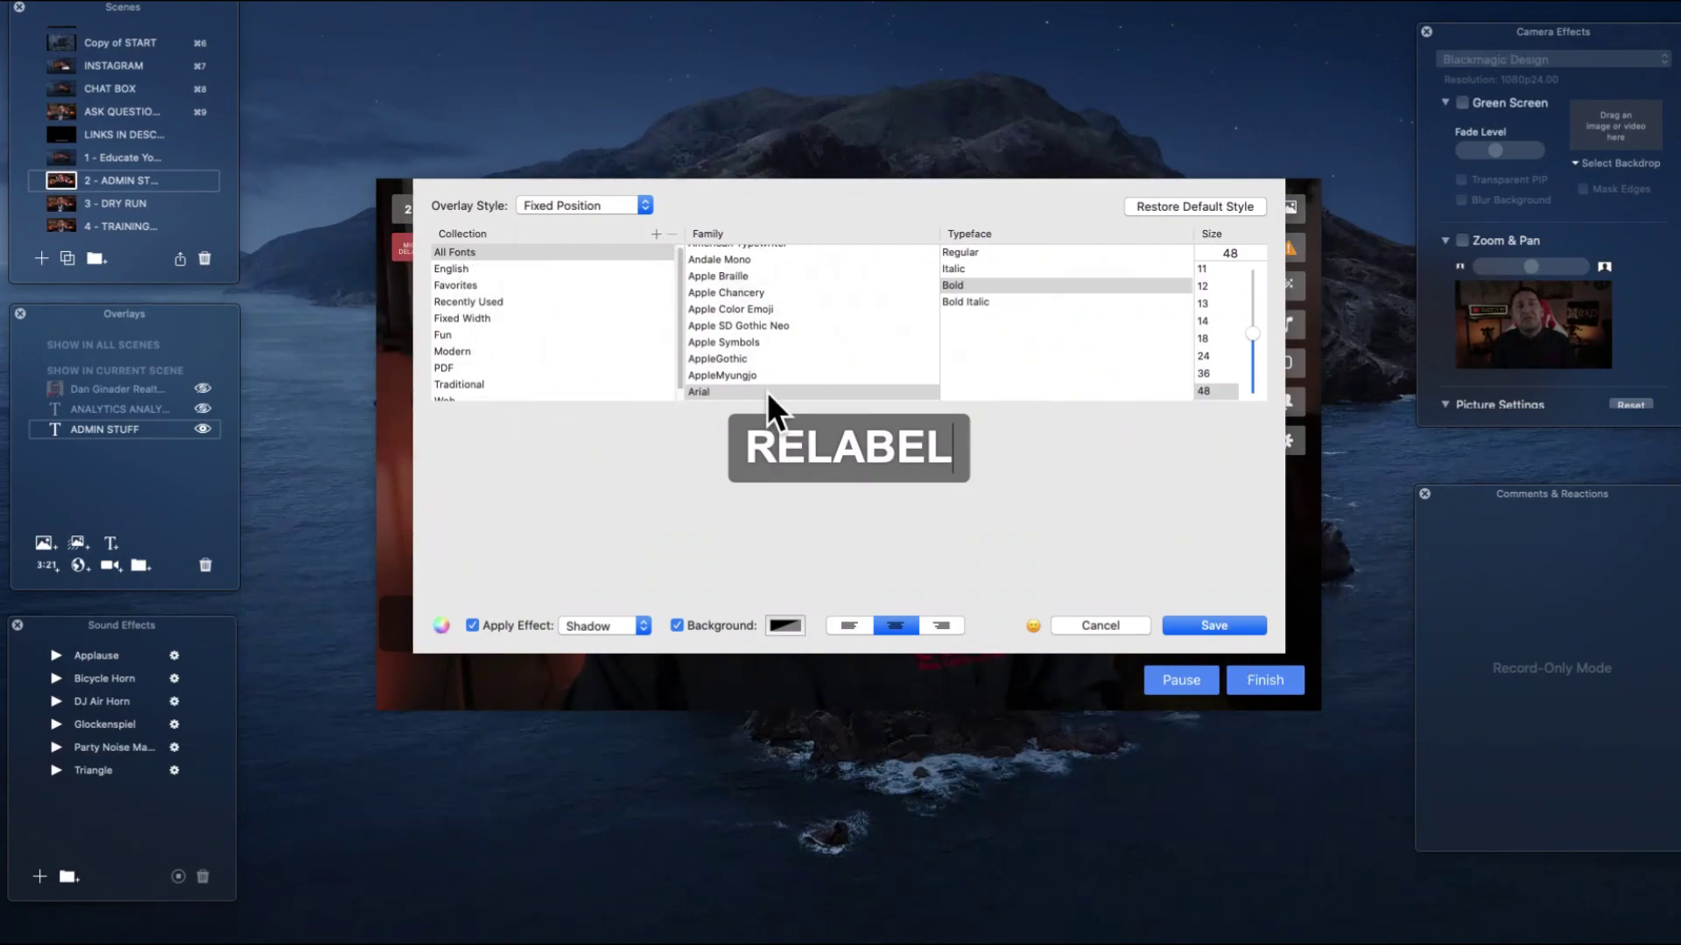
# - Set the RELABEL text size to 100 and apply the Light Glow effect
pyautogui.scroll(-1, 588, 342)
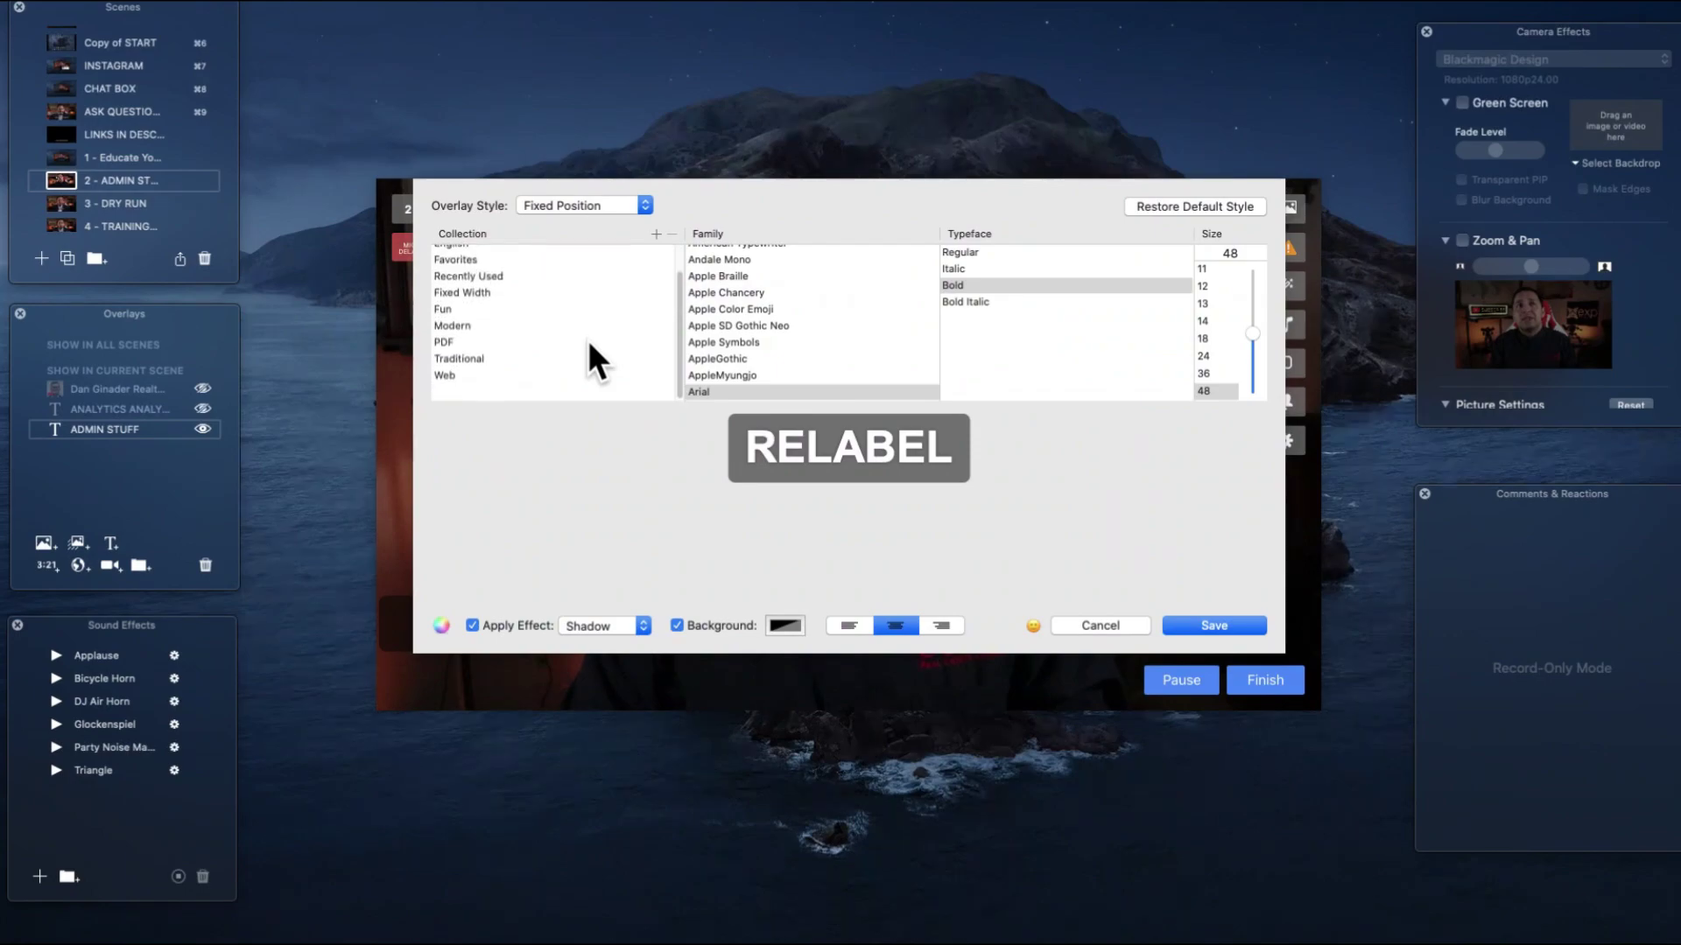
pyautogui.scroll(1, 586, 339)
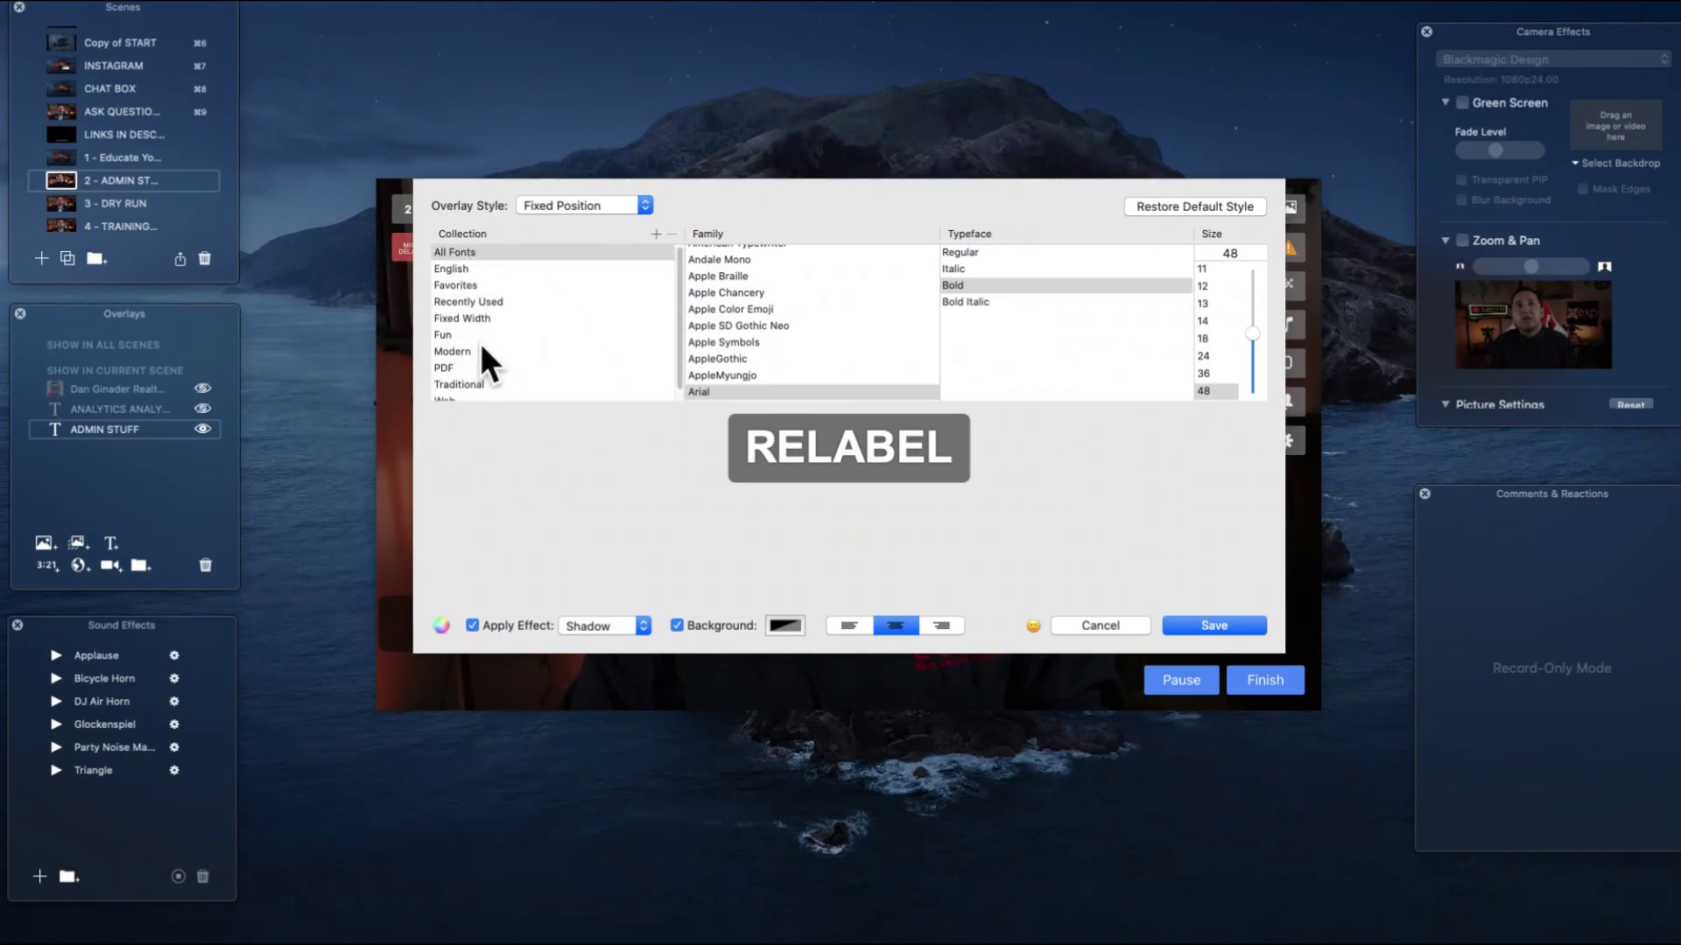
pyautogui.scroll(-10, 796, 323)
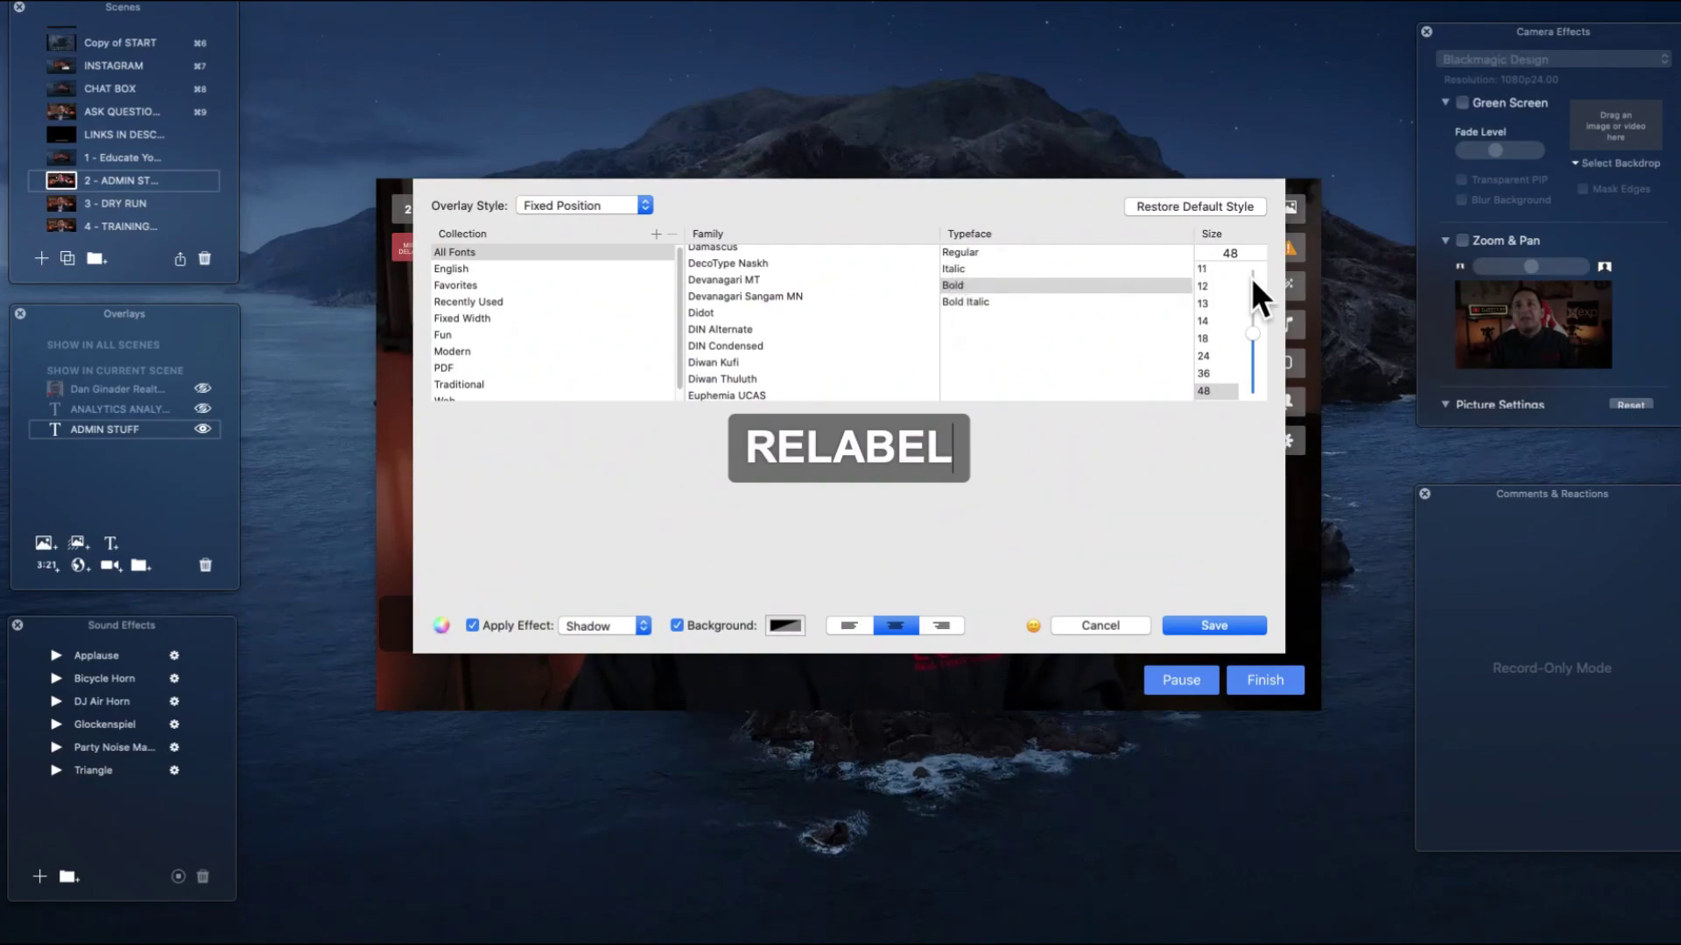
pyautogui.moveTo(1254, 333); pyautogui.dragTo(1232, 274)
pyautogui.click(625, 623)
pyautogui.click(623, 643)
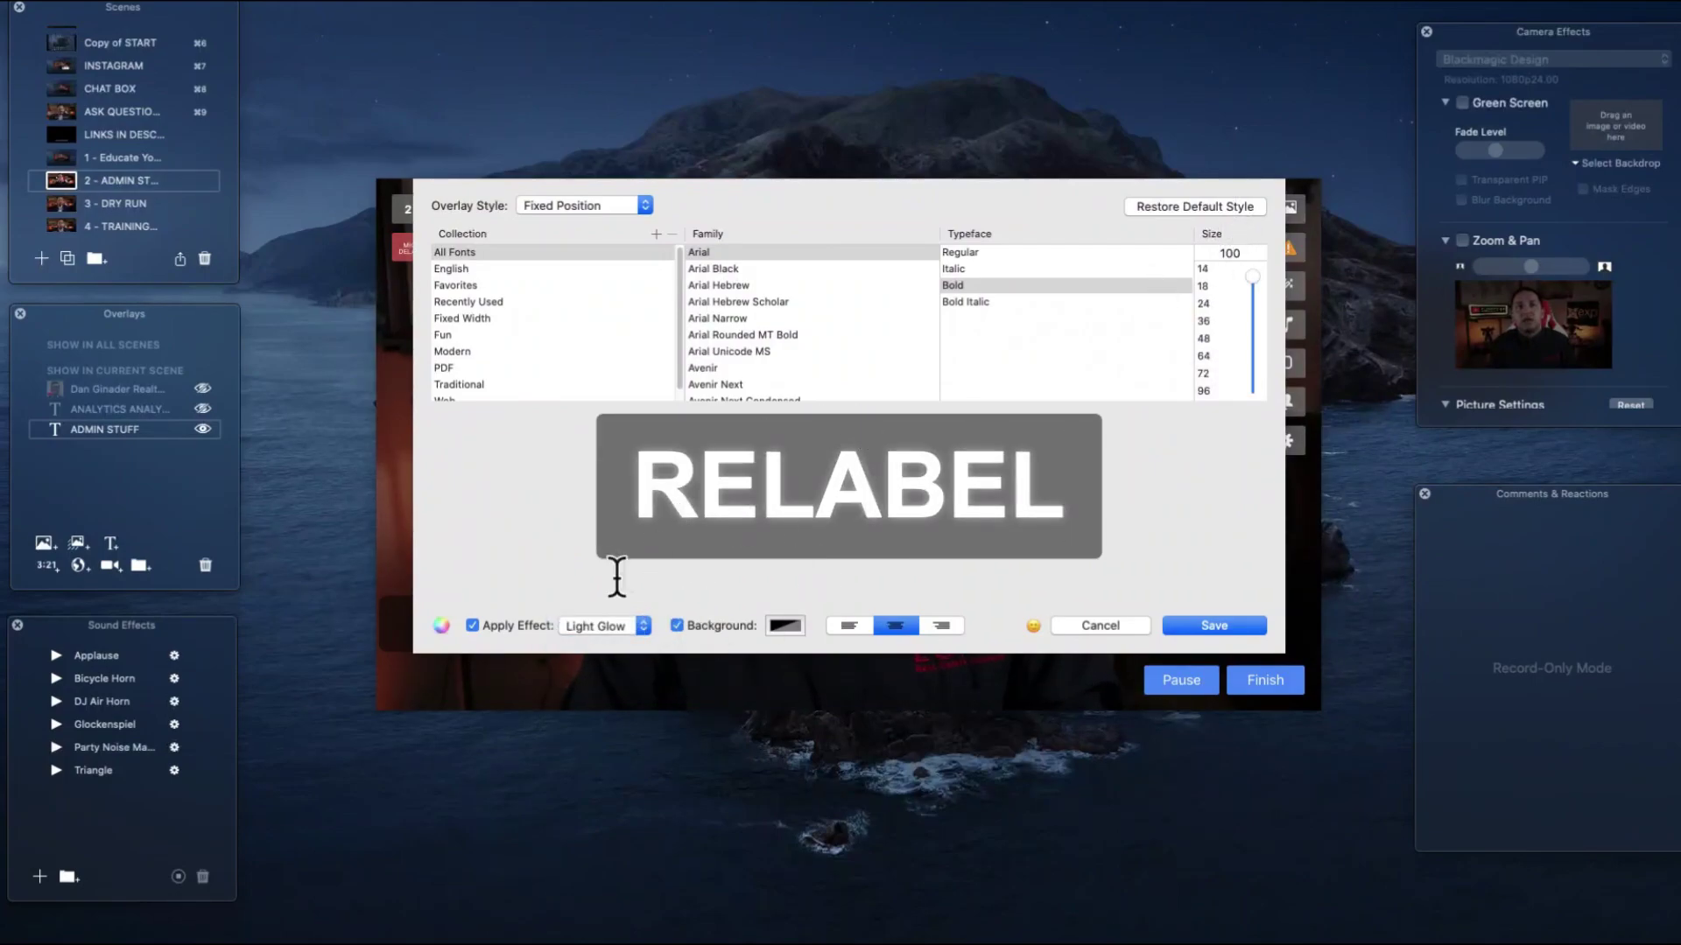
# - Toggle the RELABEL text background off and back on, and save the overlay
pyautogui.click(676, 626)
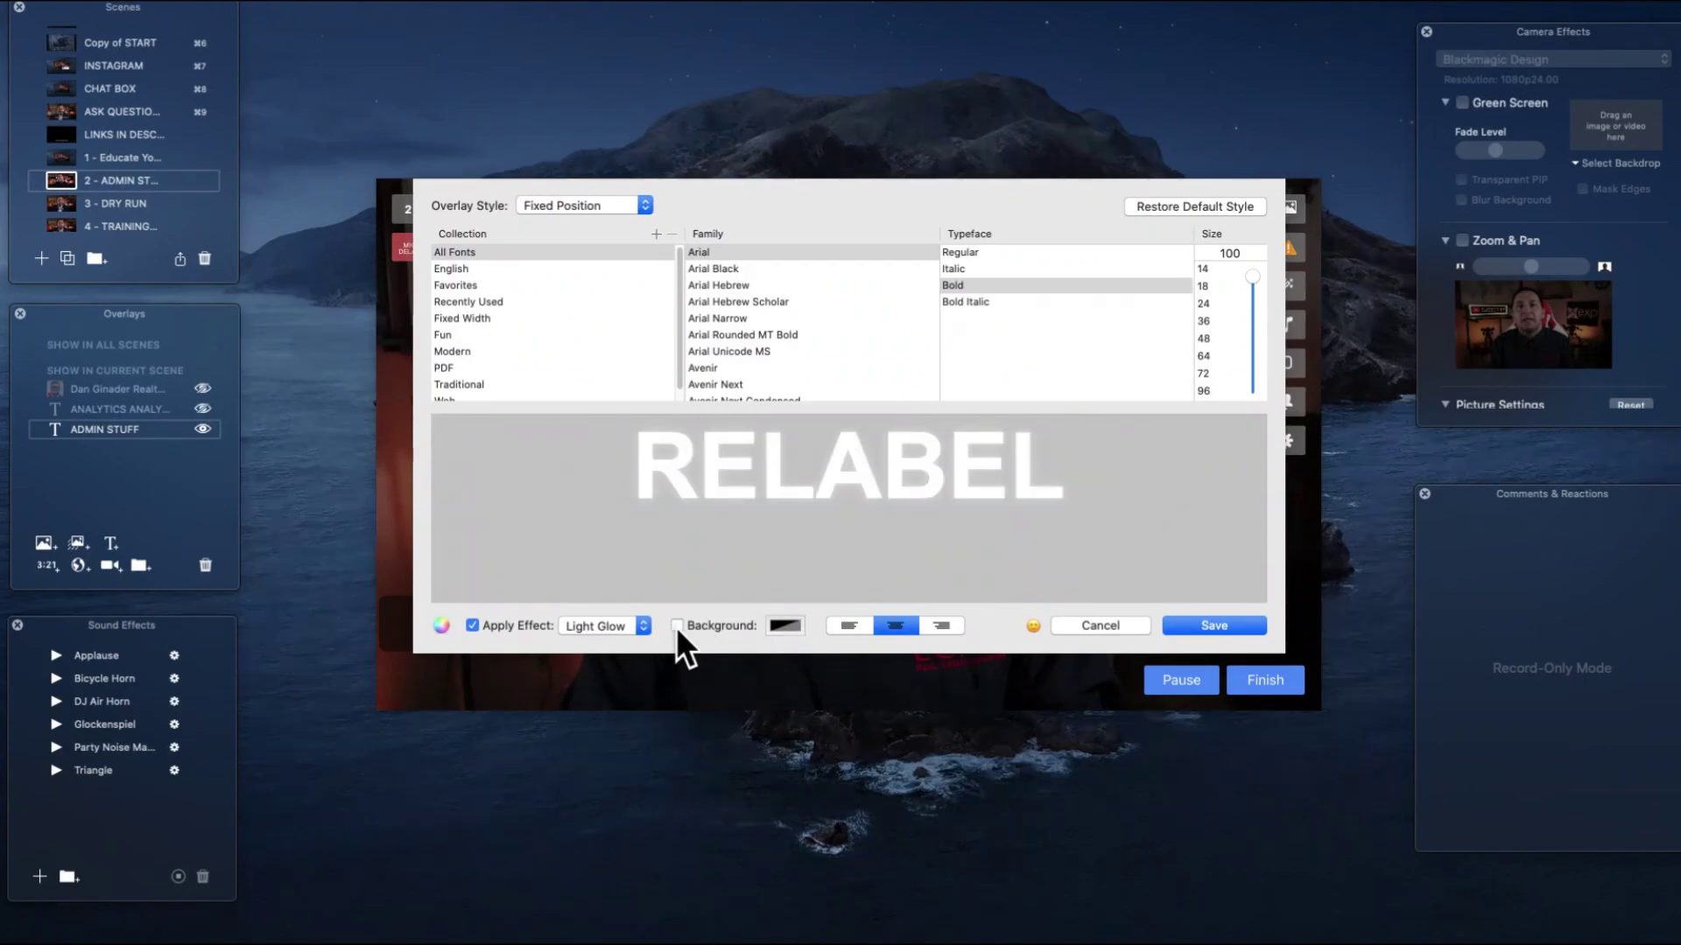
pyautogui.click(675, 623)
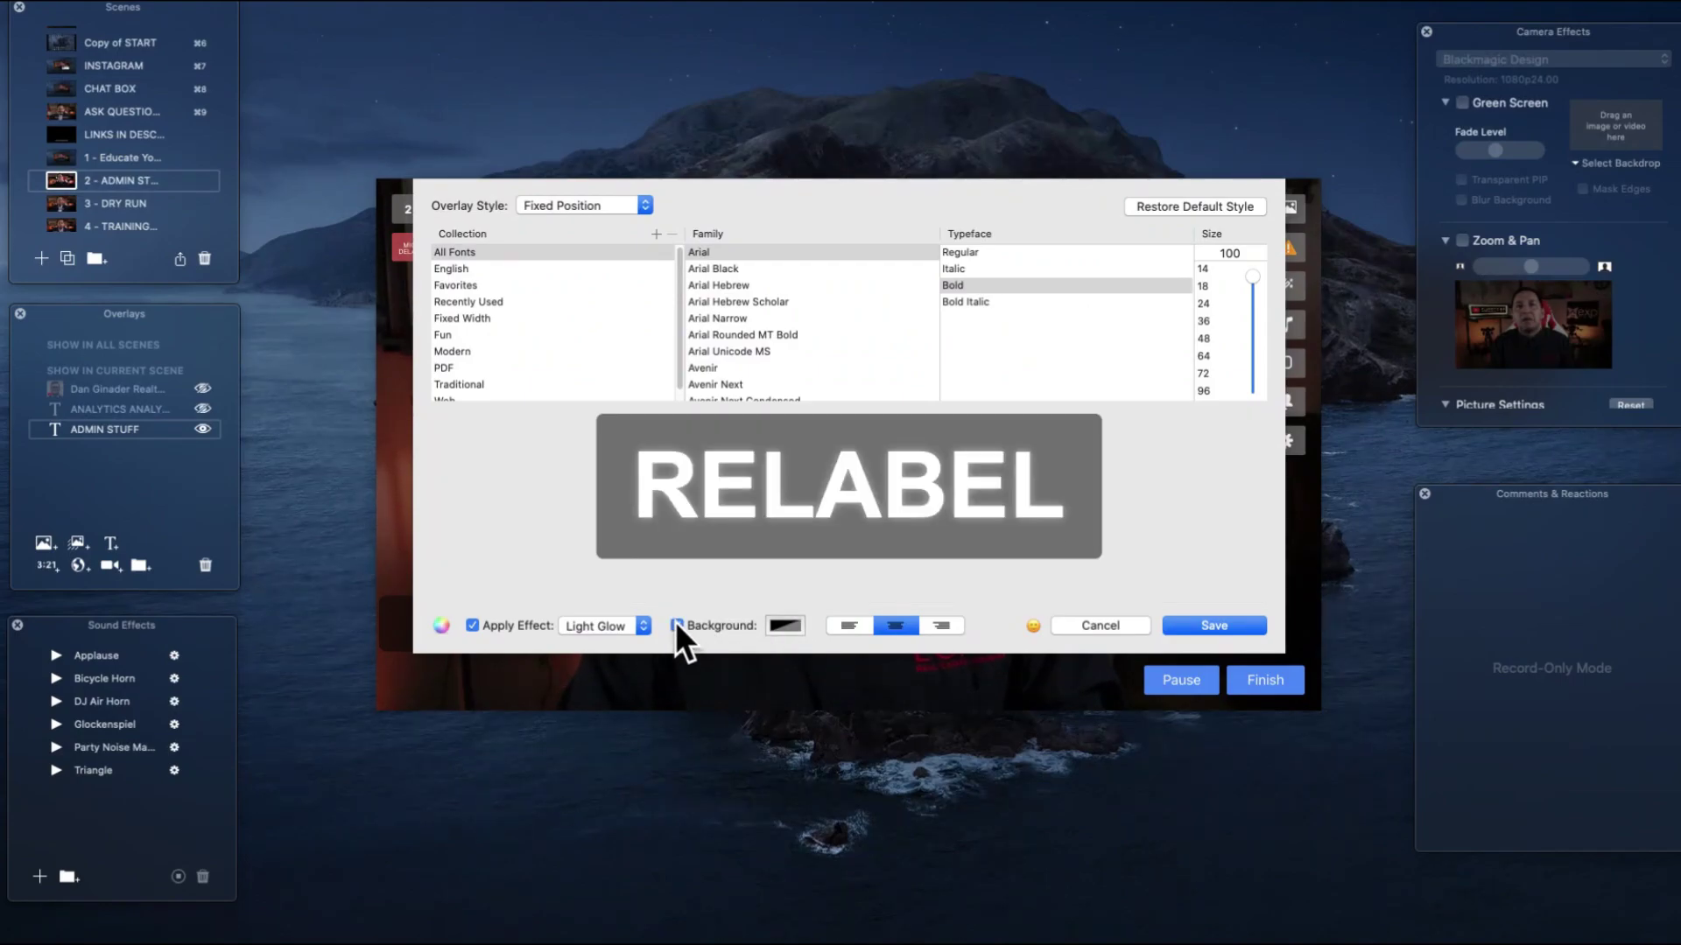
pyautogui.click(1243, 627)
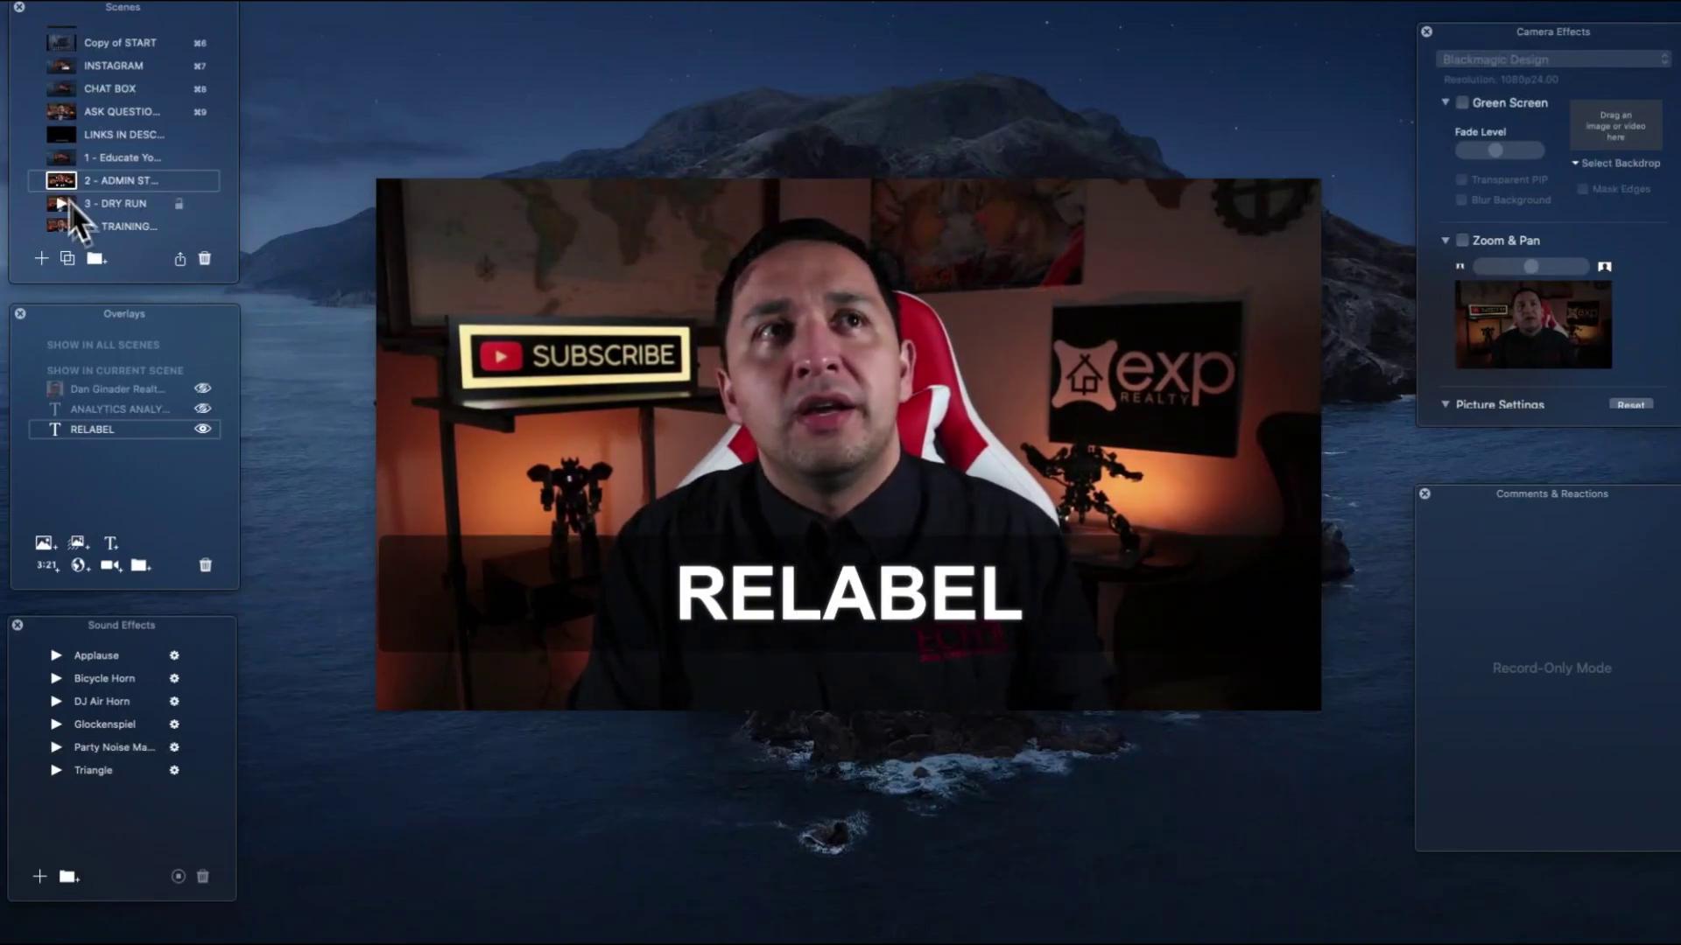
# - Switch to the 4 - TRAINING... scene and add a new scene after it
pyautogui.scroll(-2, 115, 193)
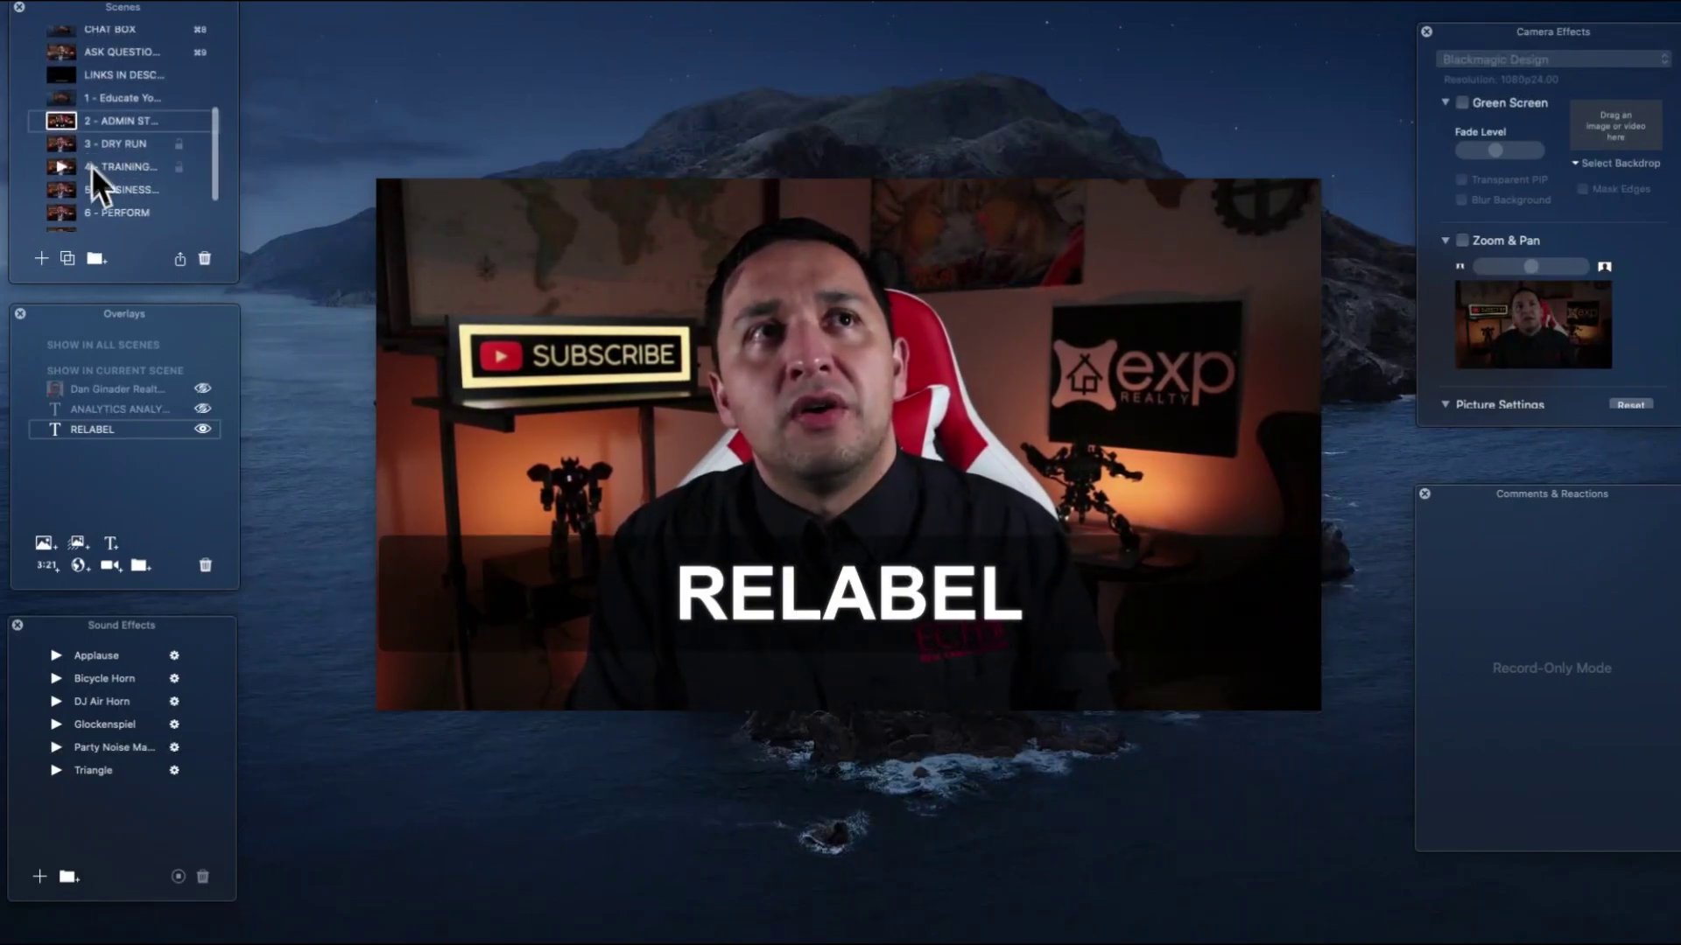
pyautogui.click(57, 168)
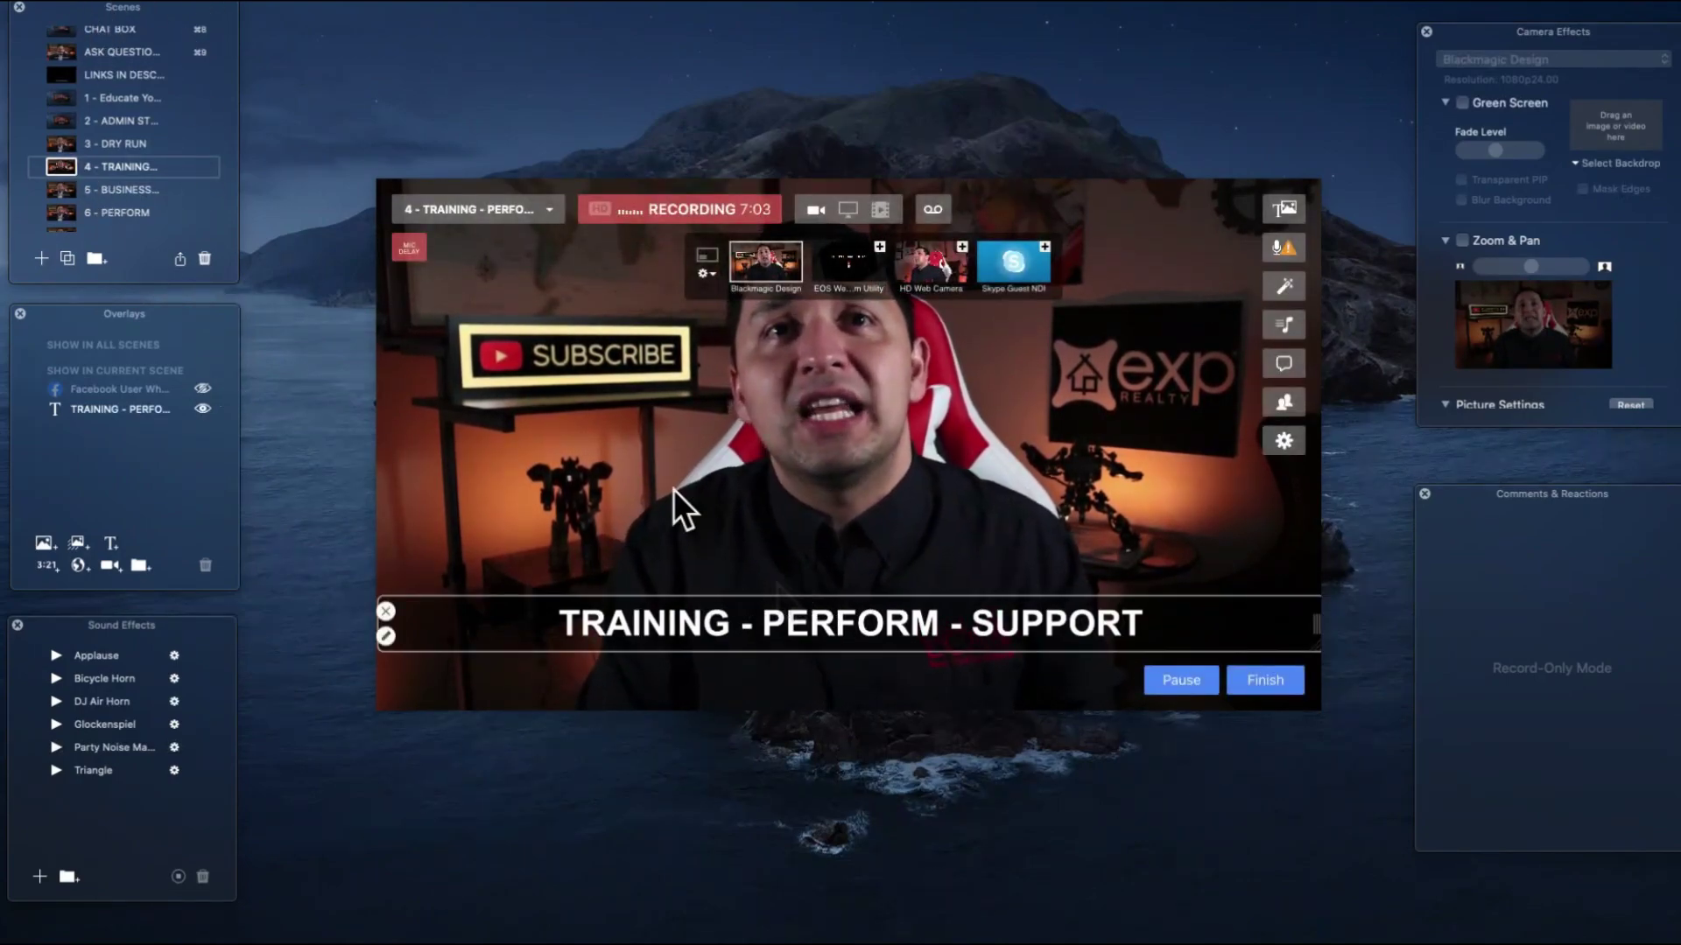
pyautogui.click(41, 258)
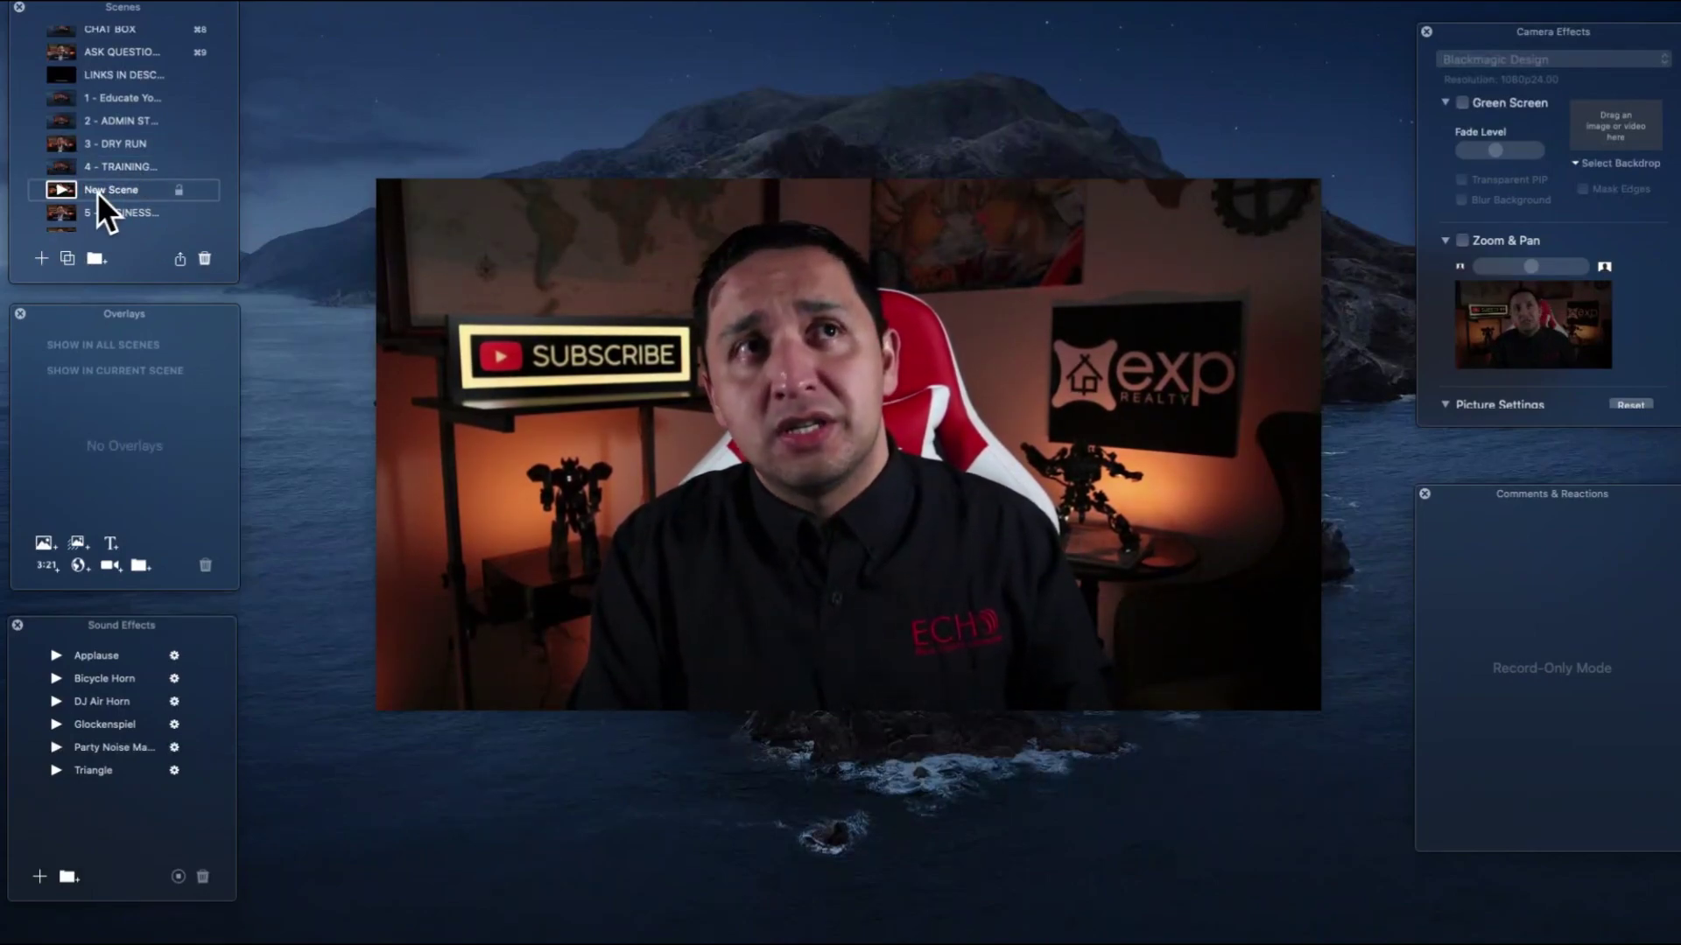
pyautogui.moveTo(770, 506)
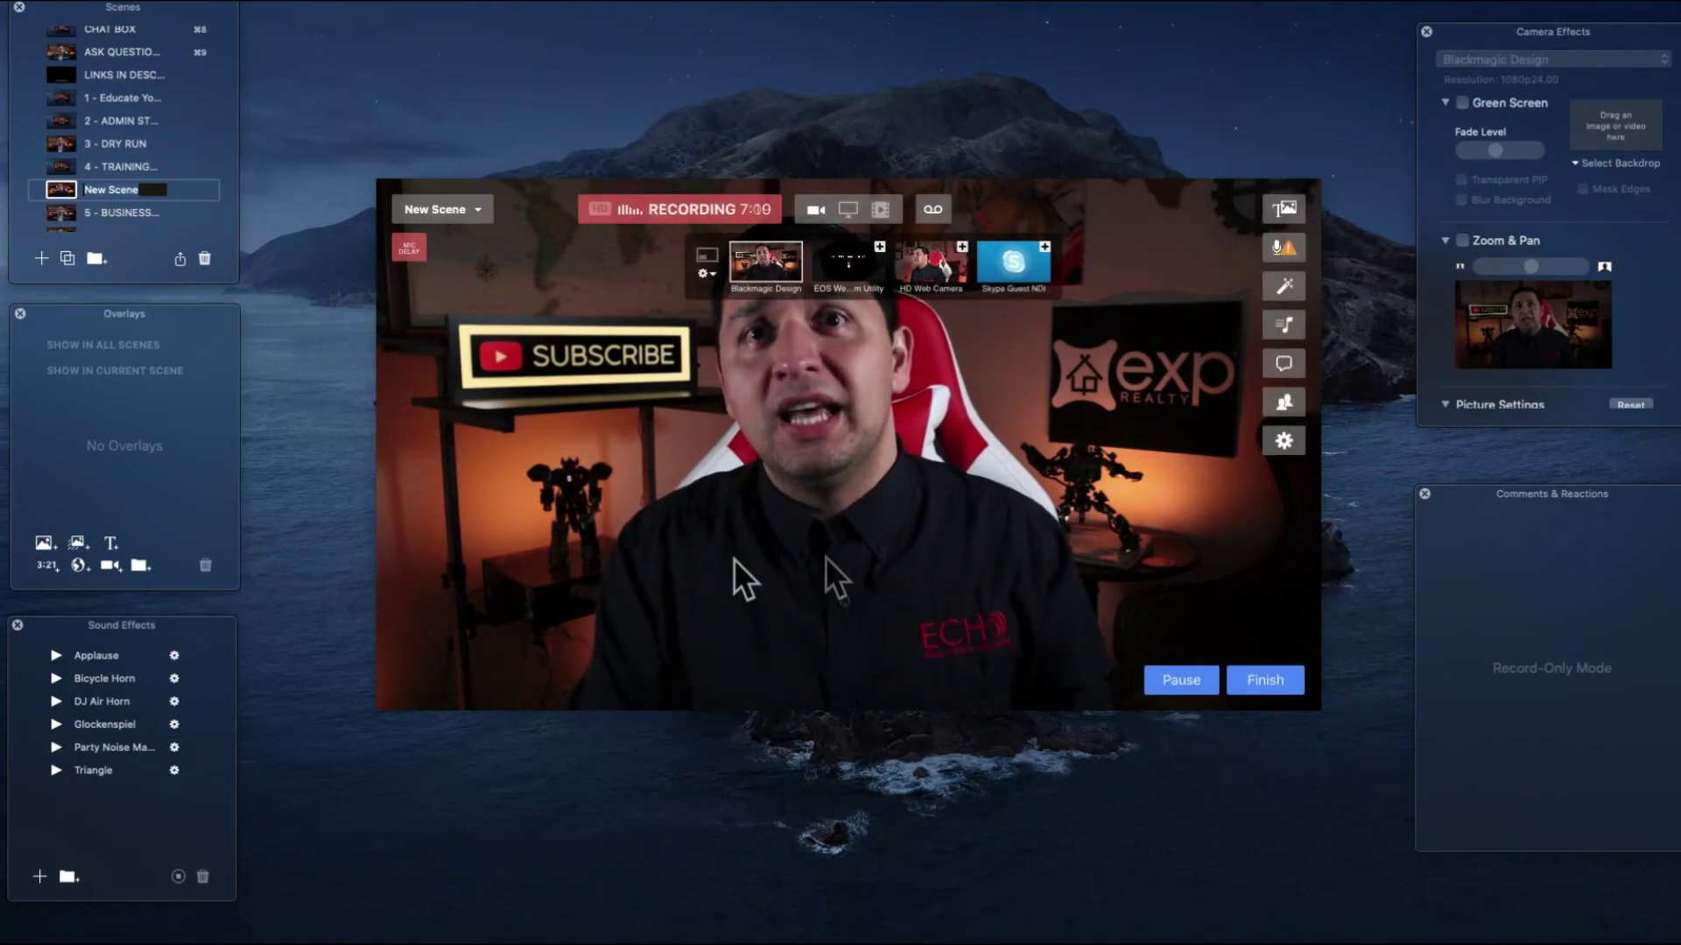
# - Add a new group to the scene list and lock the 4 - TRAINING... scene
pyautogui.click(94, 258)
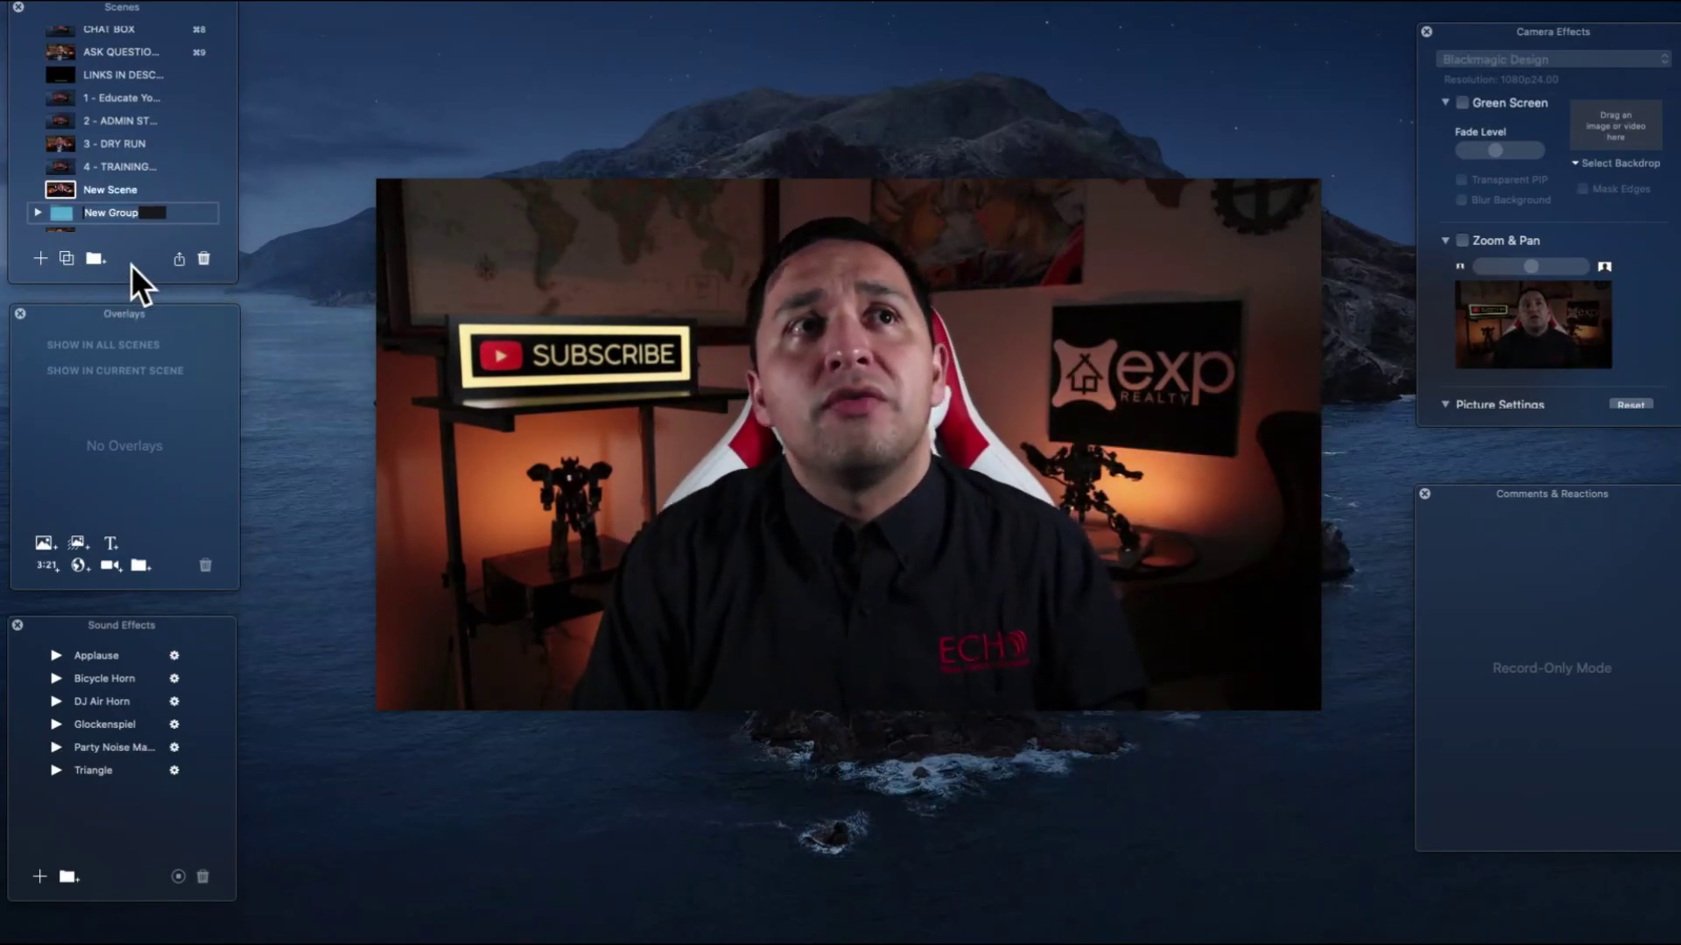
pyautogui.click(179, 166)
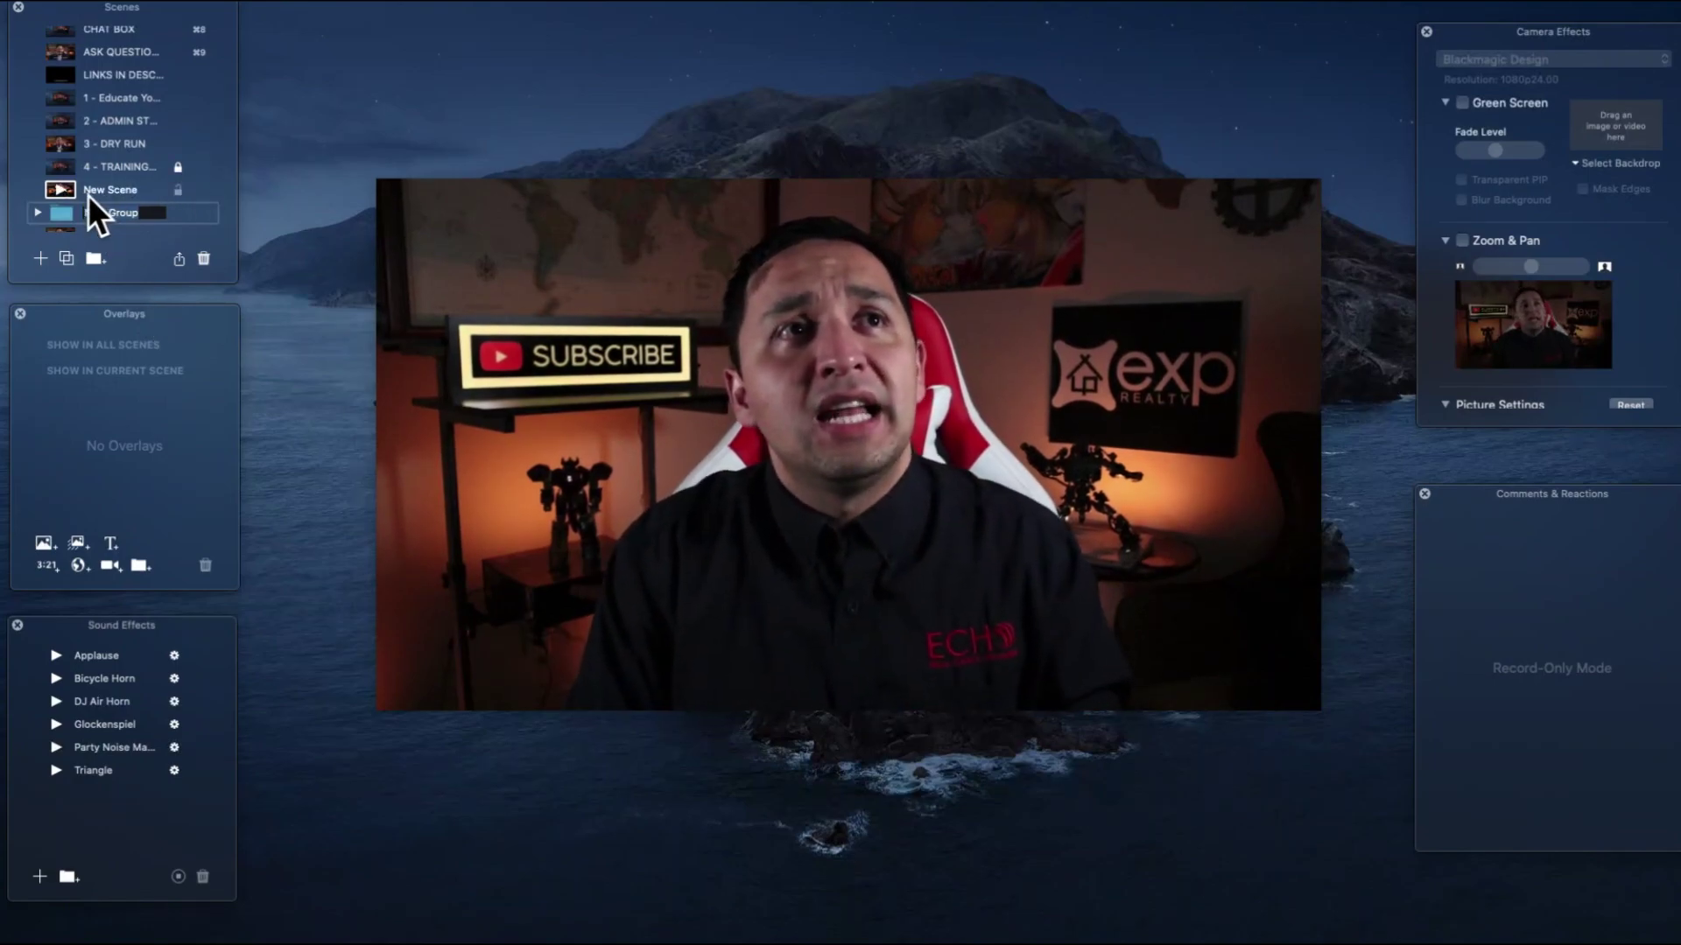
# - Delete the new scene group and toggle the lock of the 4 - TRAINING... scene off and on again
pyautogui.click(204, 259)
pyautogui.click(287, 106)
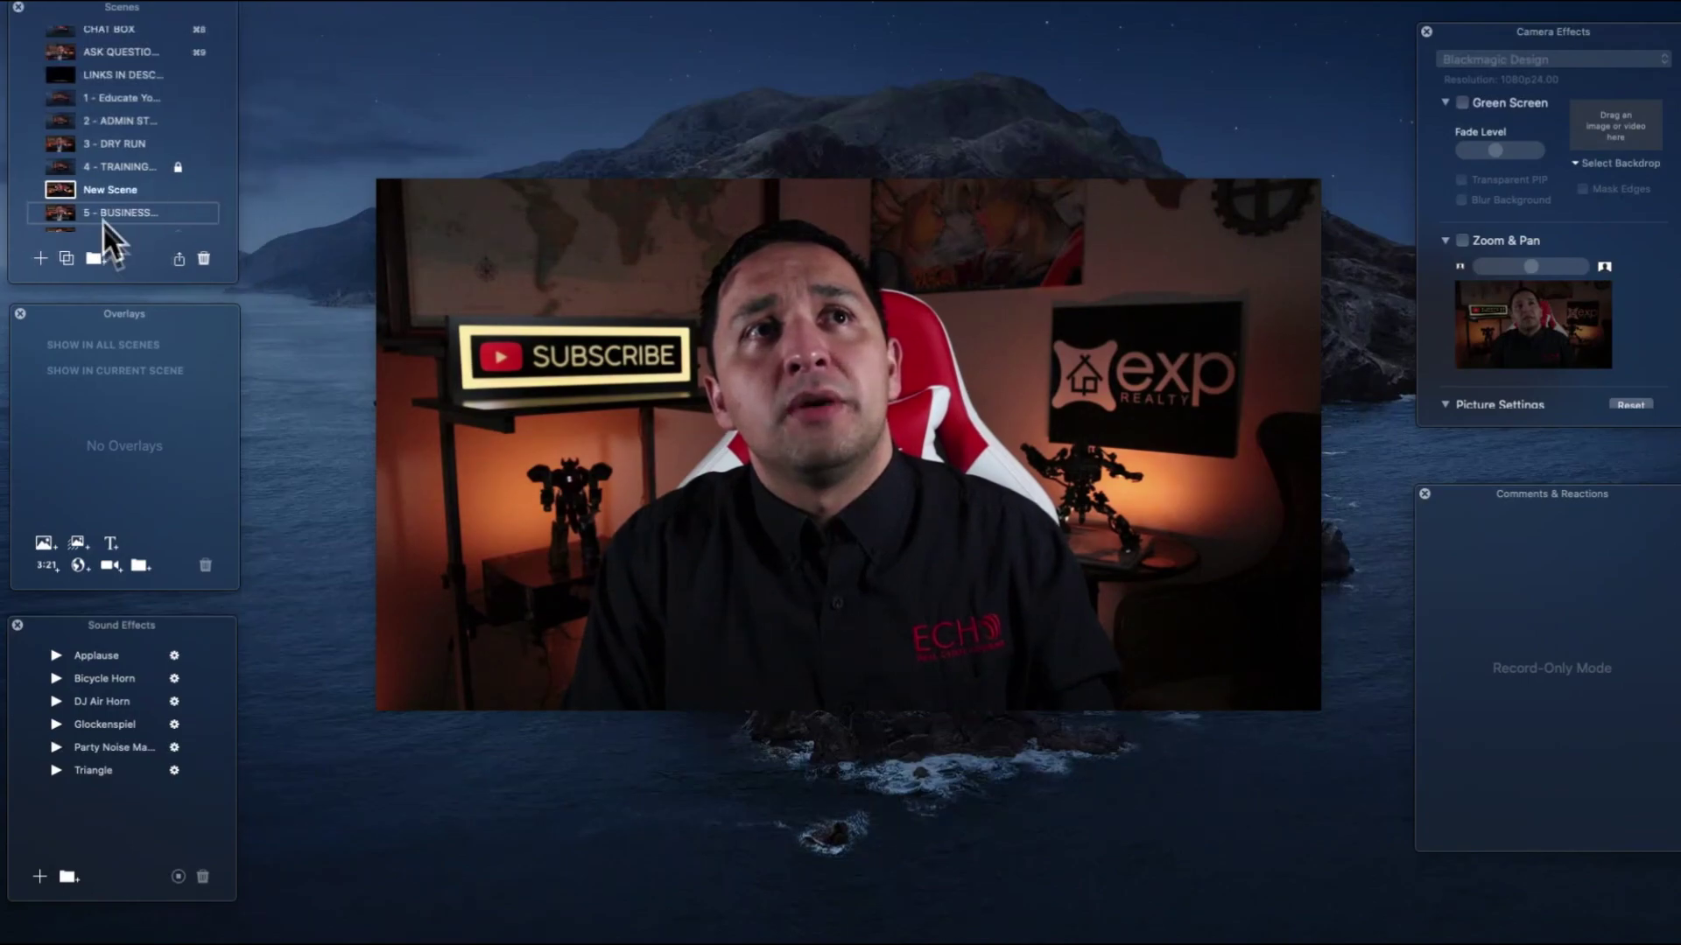
pyautogui.click(180, 166)
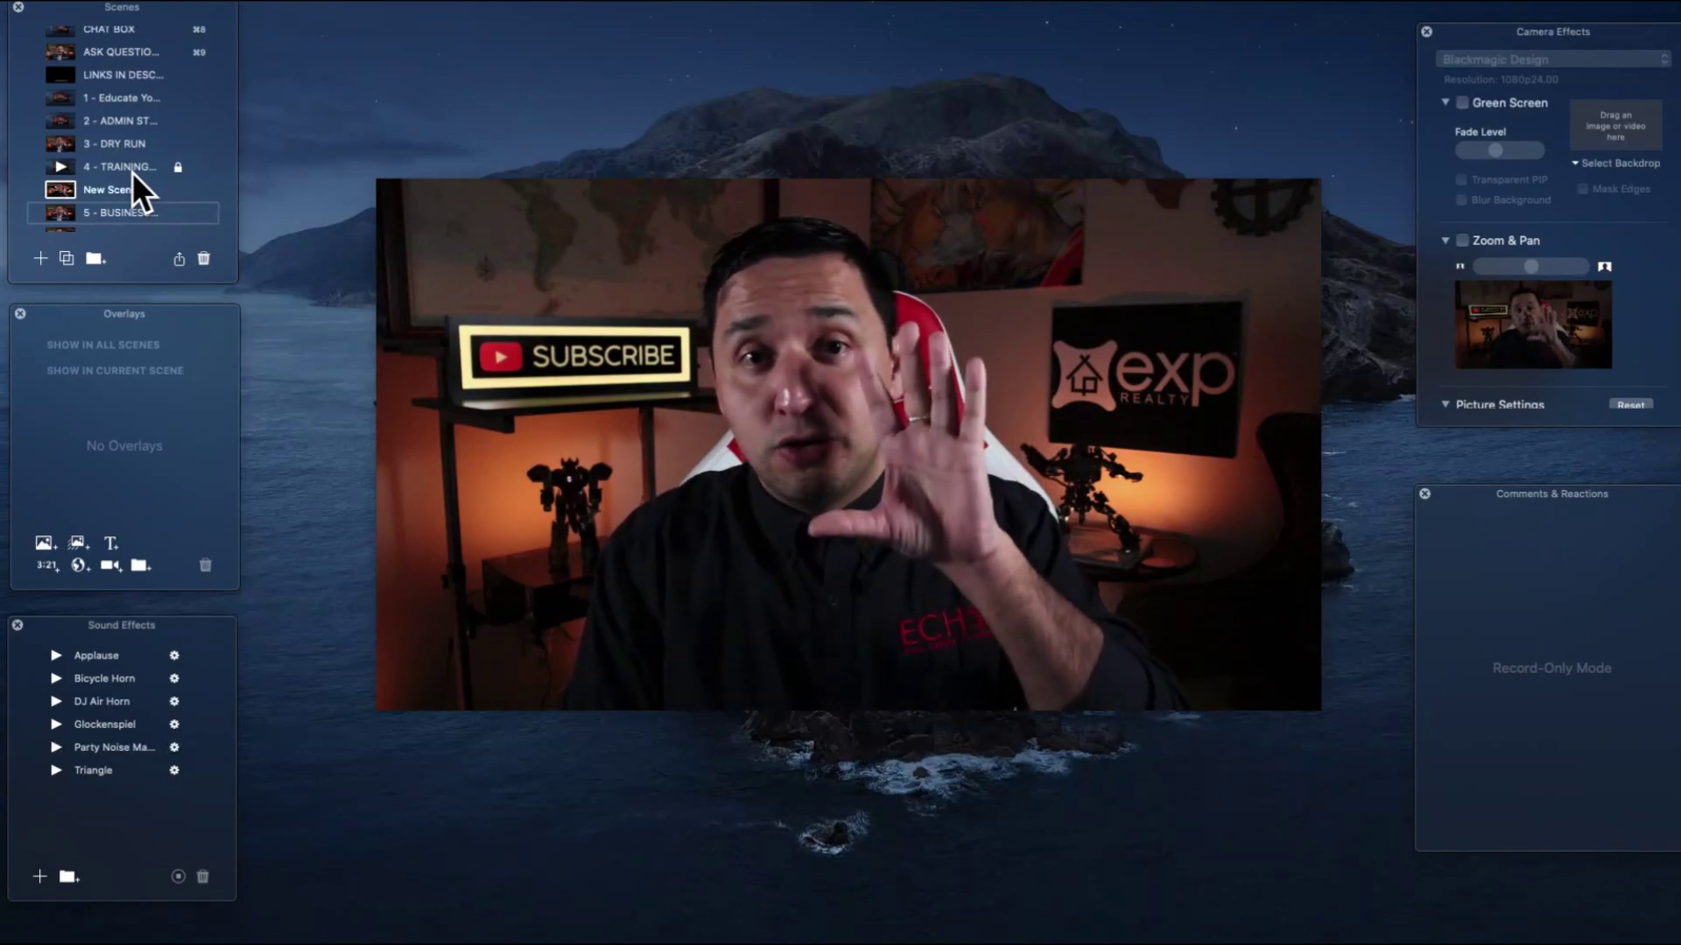
pyautogui.click(181, 166)
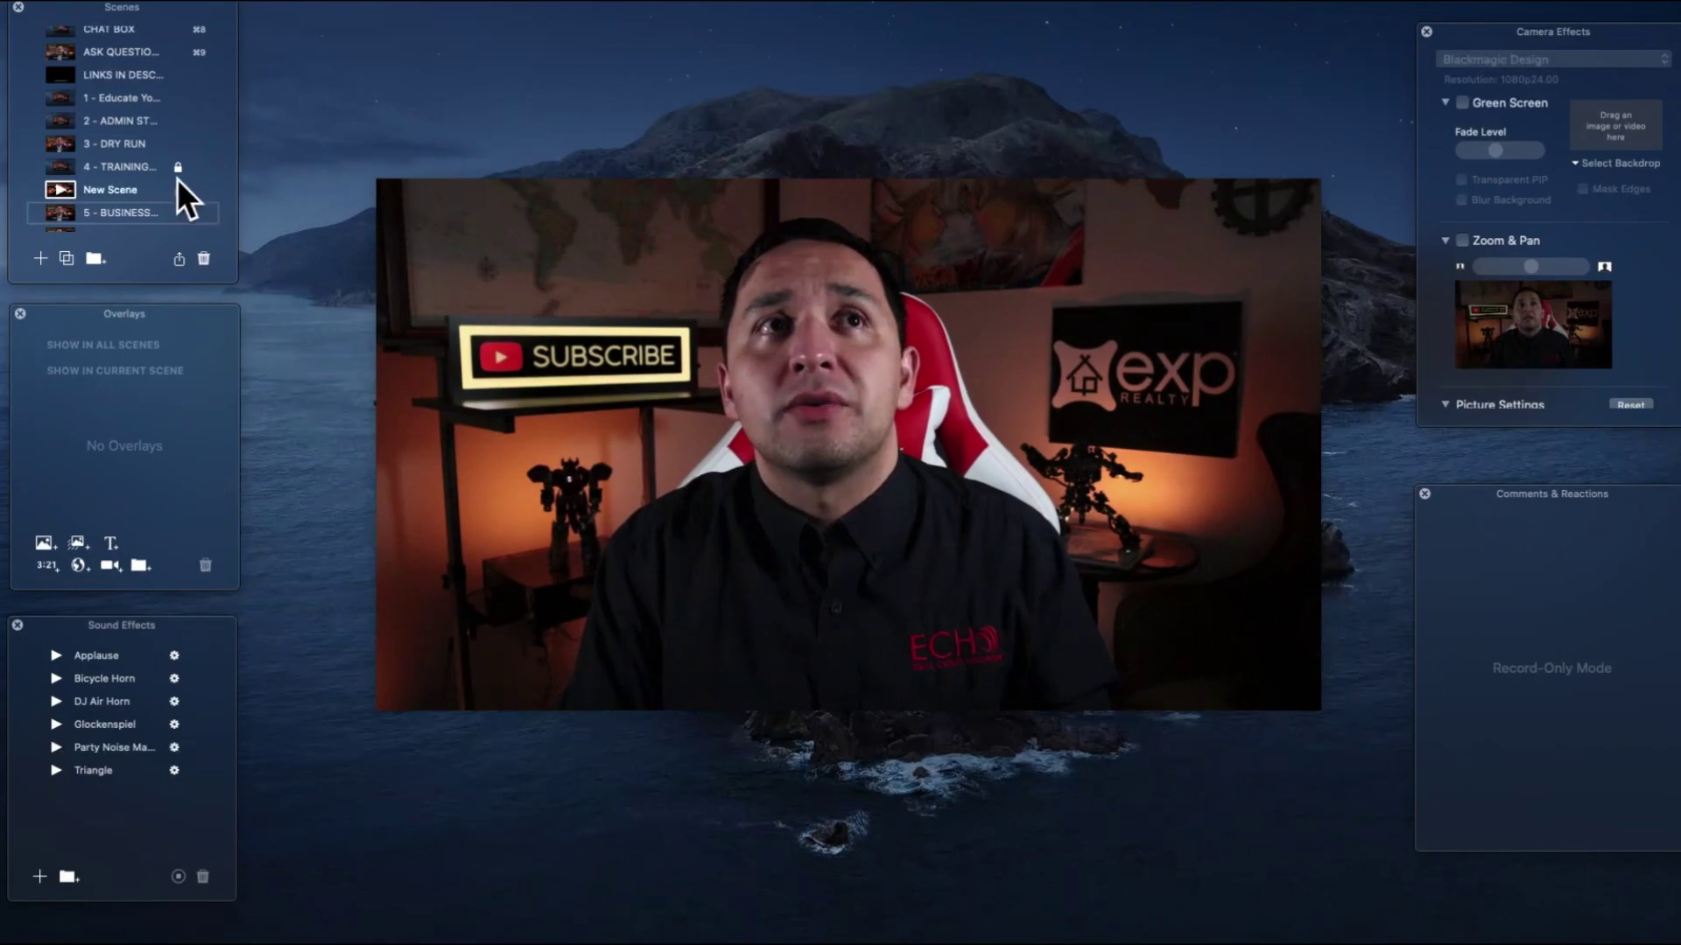
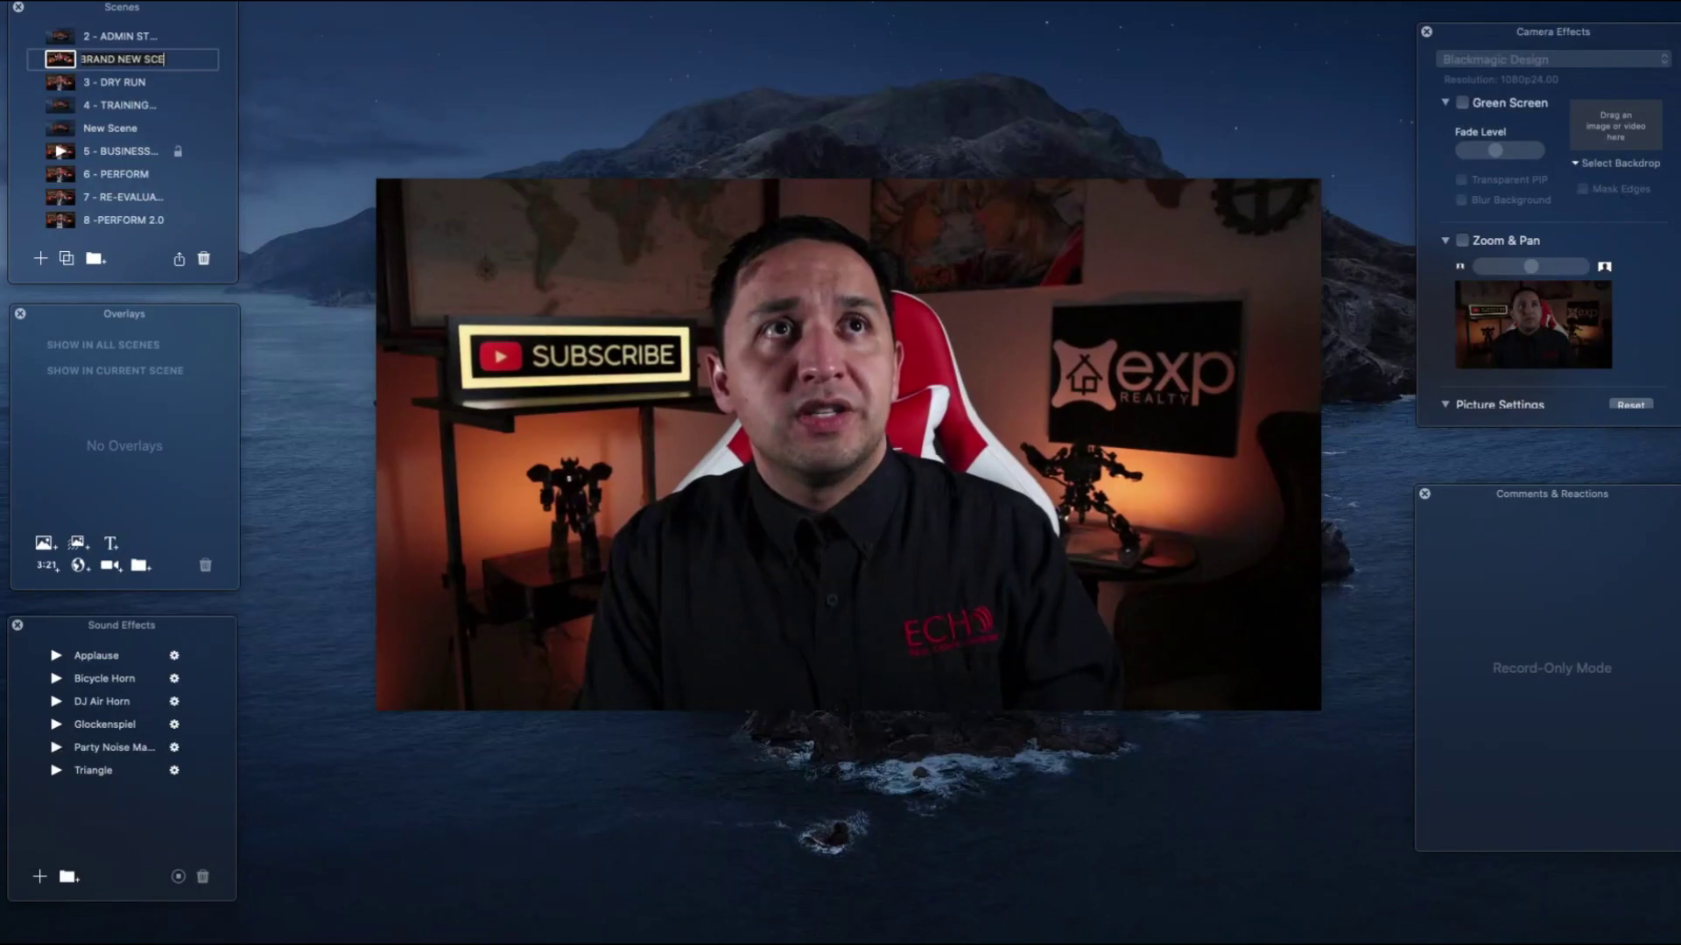
# - Add a FIRST TEXT text overlay to the BRAND NEW SCENE scene and place it in the lower-right part of the video frame
pyautogui.click(52, 57)
pyautogui.moveTo(737, 585)
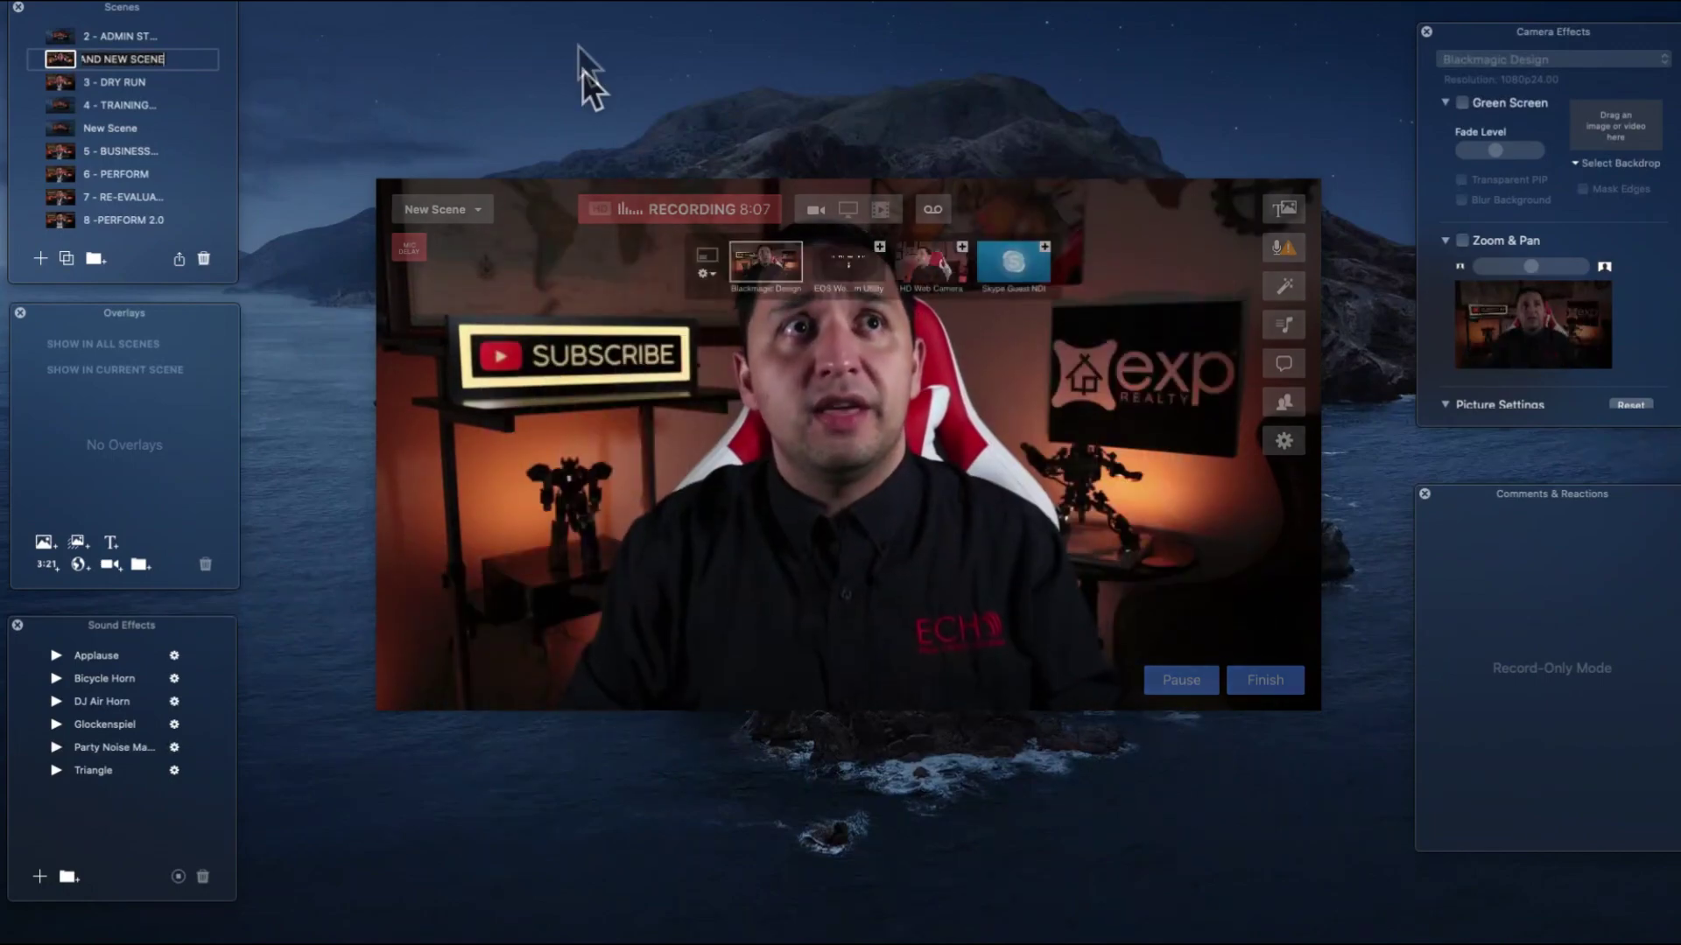
pyautogui.click(111, 543)
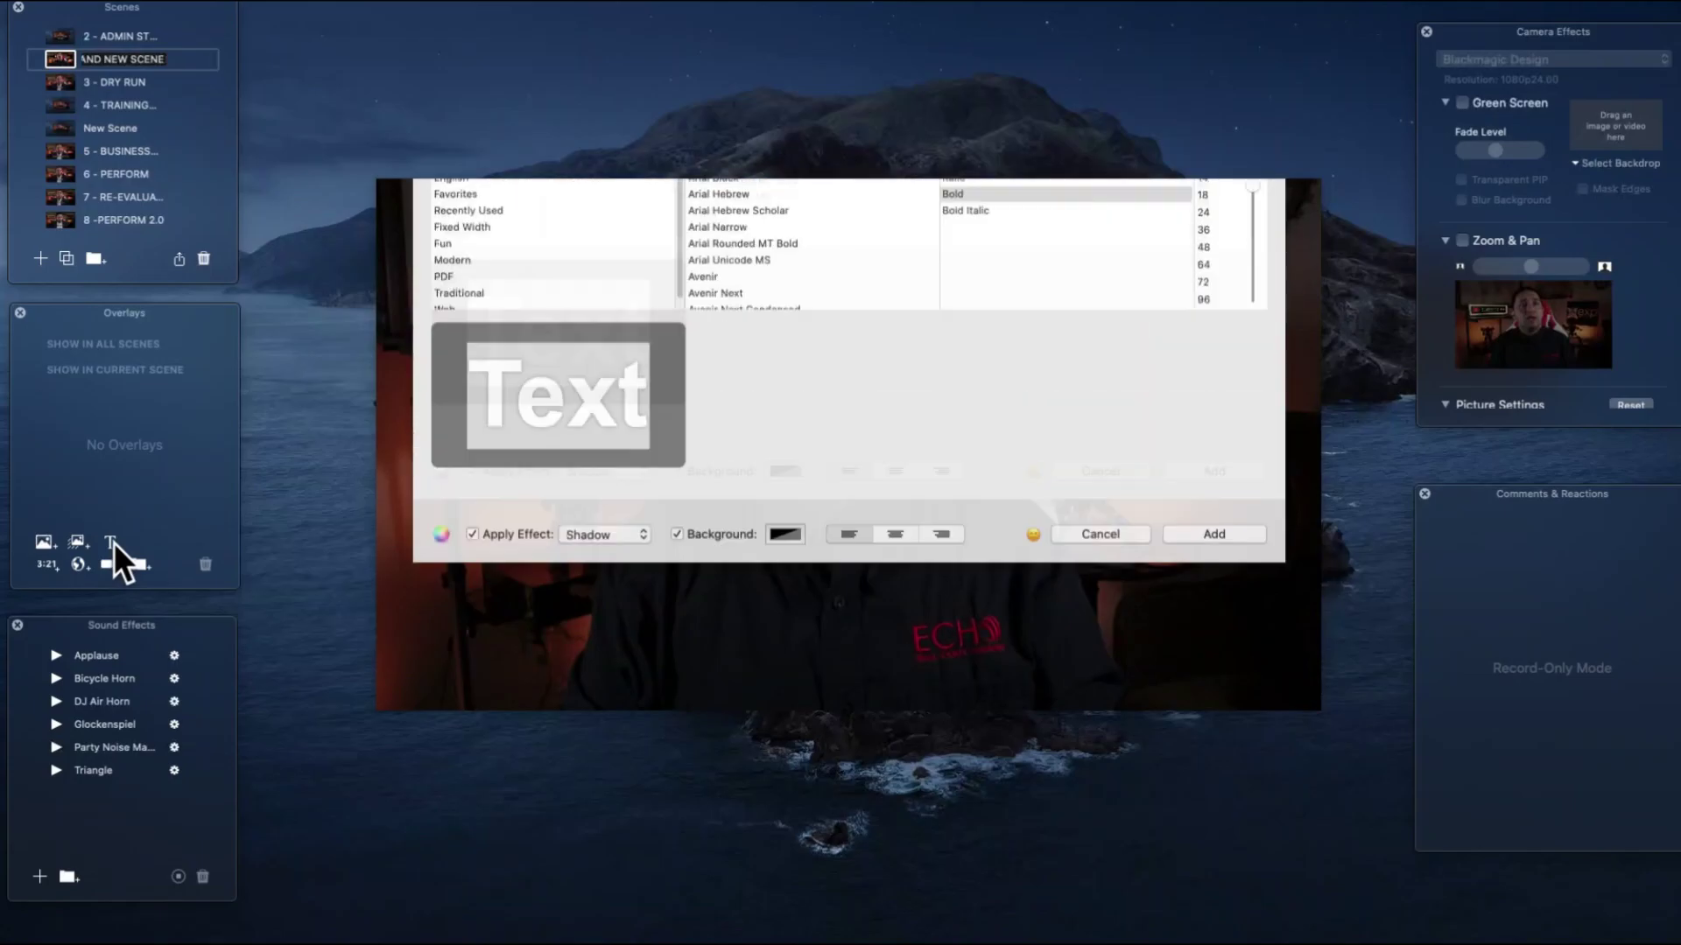
pyautogui.write('TIRST TEXT')
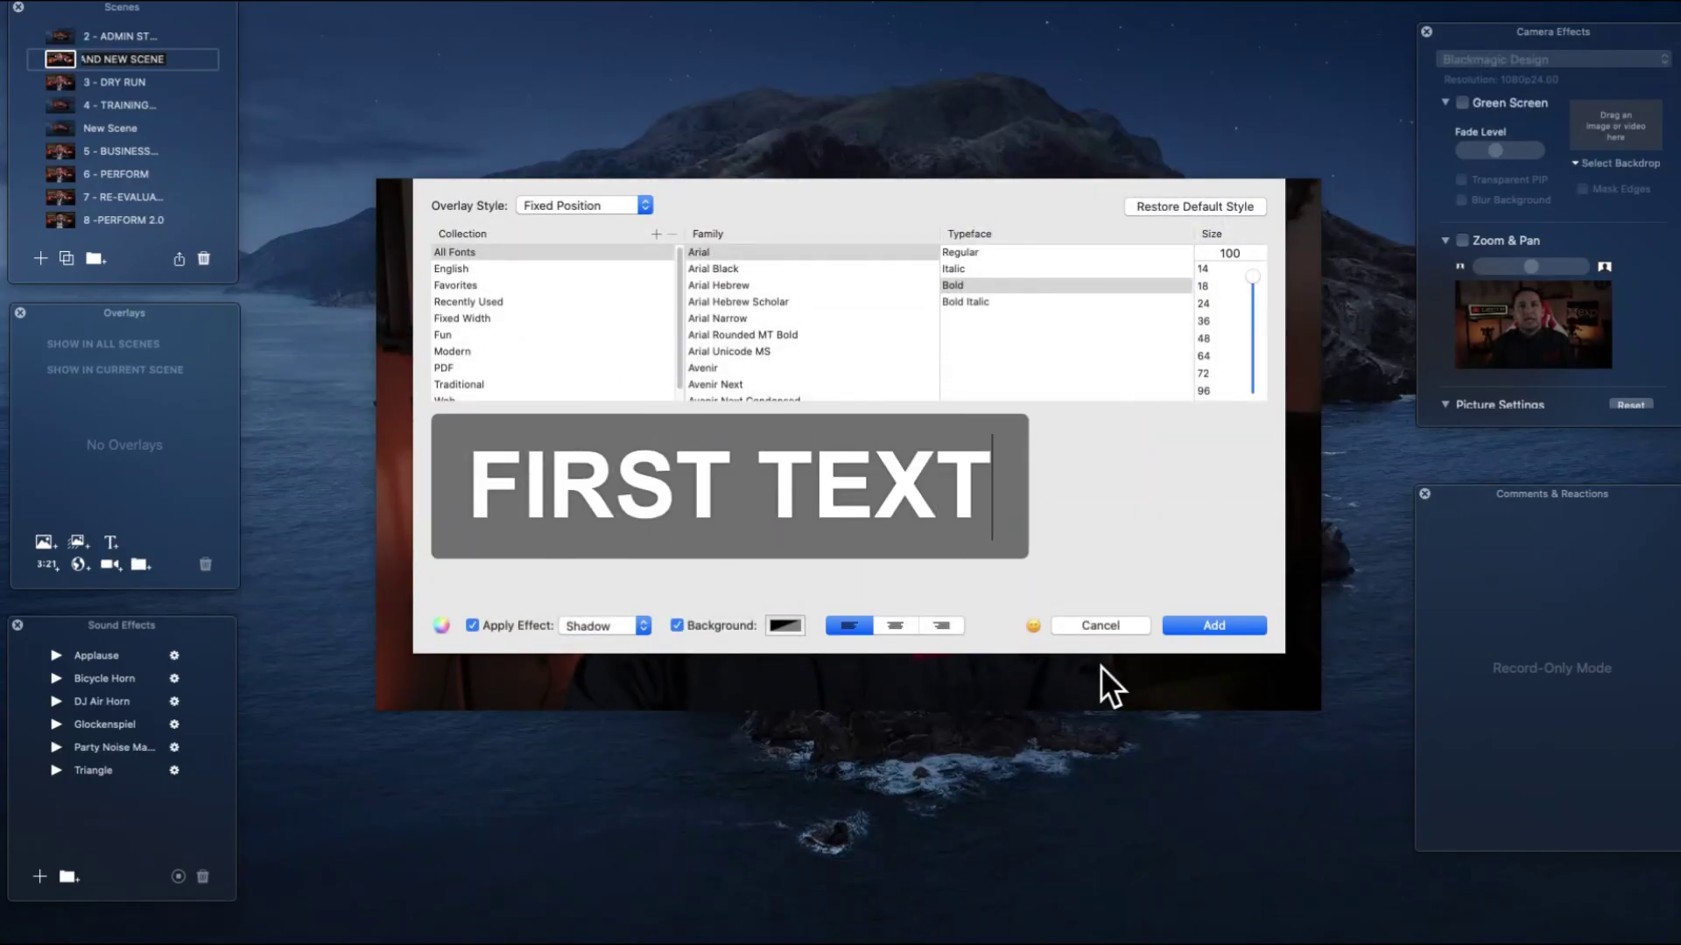
pyautogui.click(1236, 624)
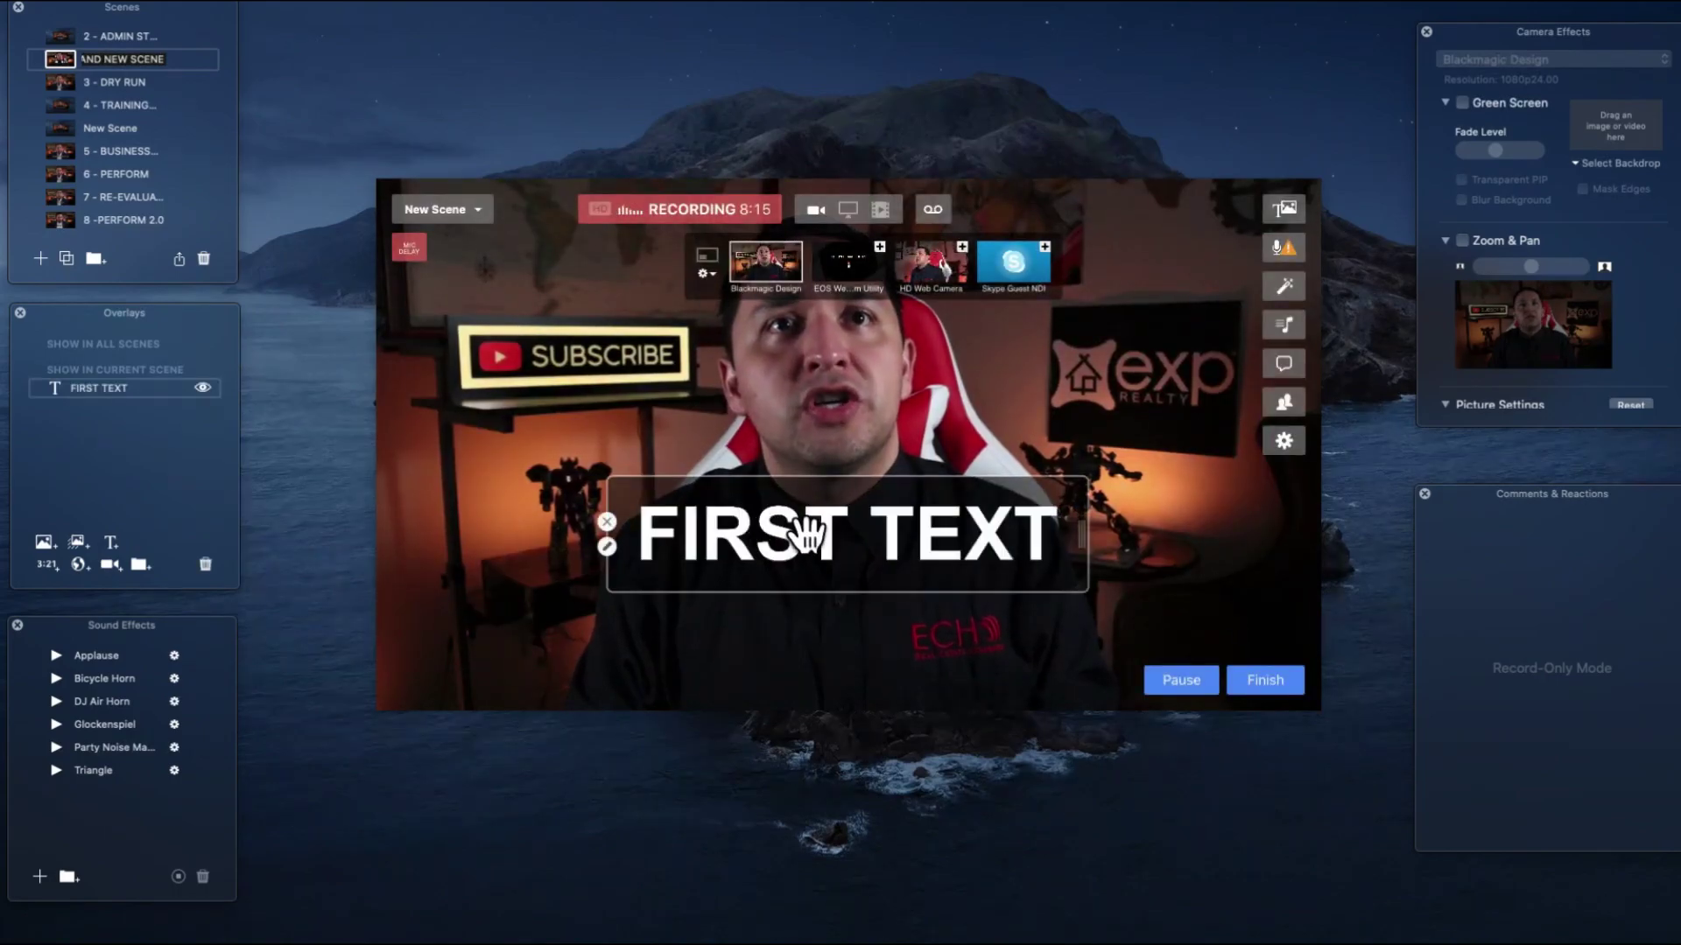
pyautogui.moveTo(788, 527); pyautogui.dragTo(1014, 589)
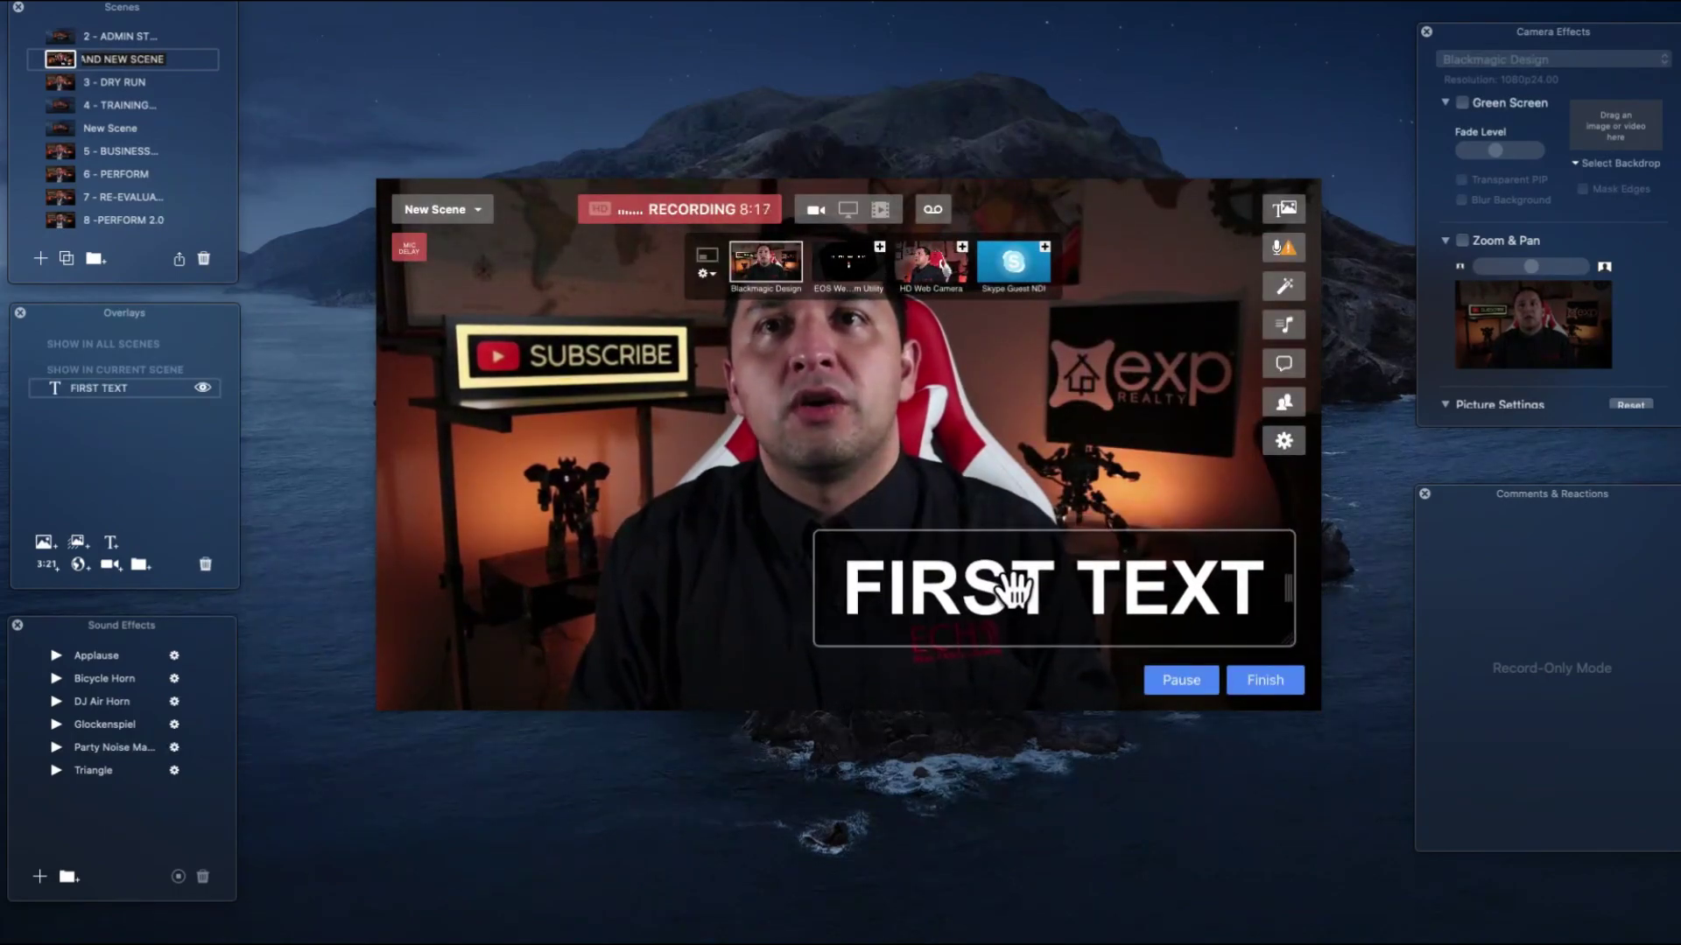
# - Add a text overlay reading SECOND TEXT to the BRAND NEW SCENE scene
pyautogui.click(44, 544)
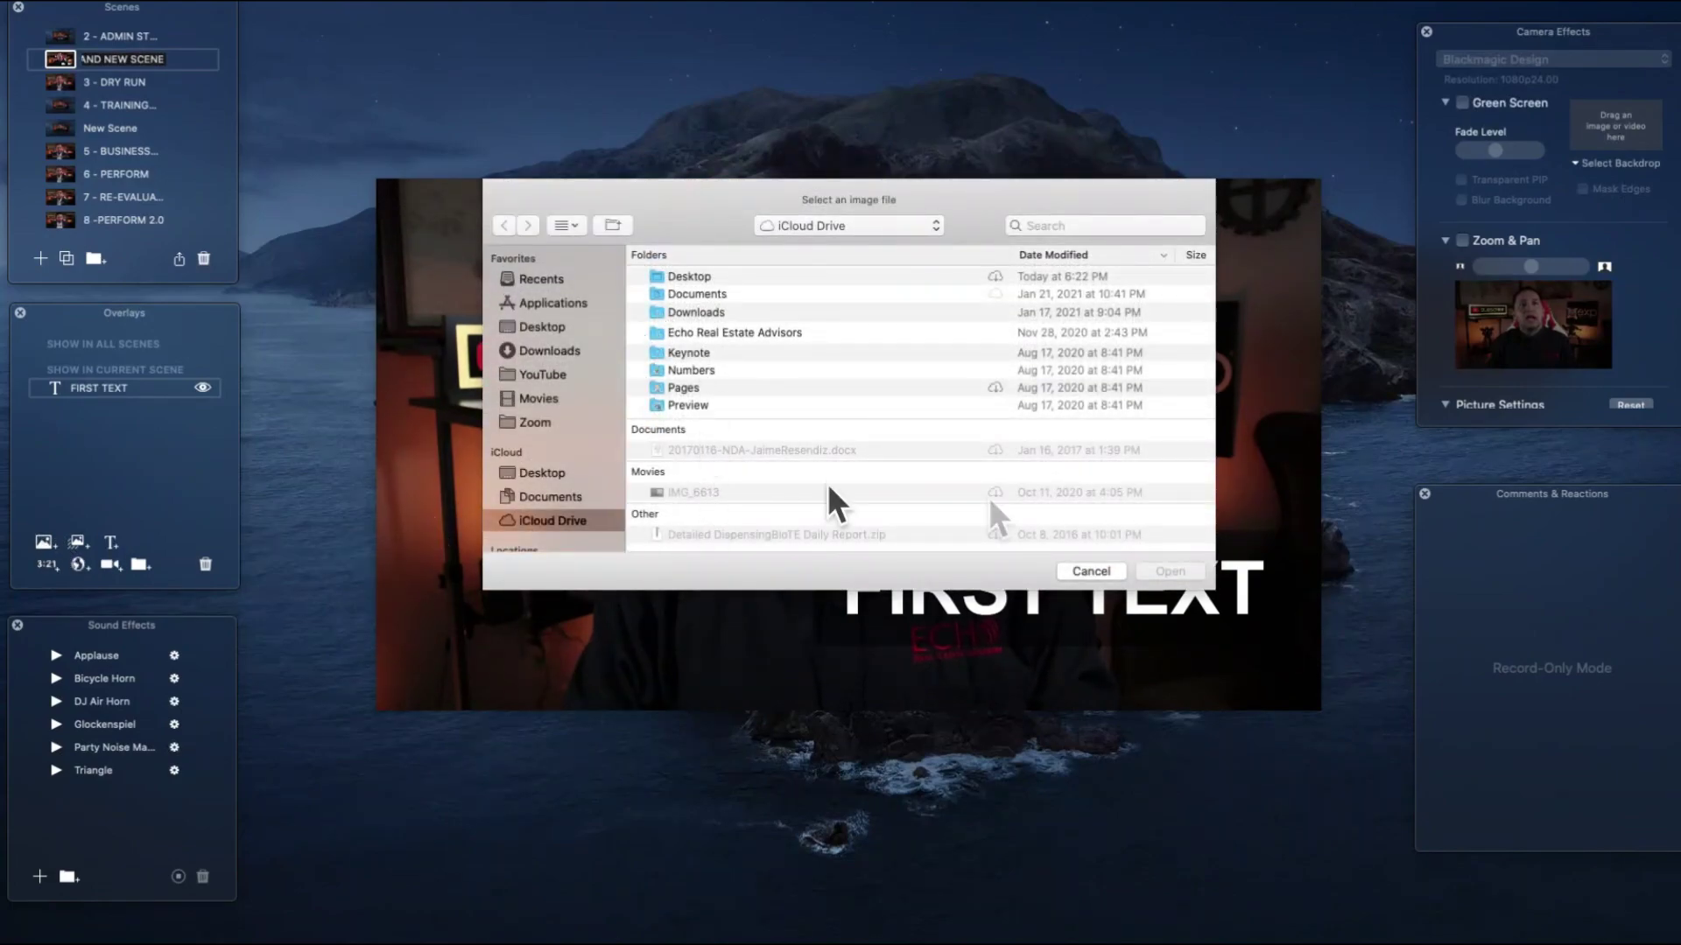
pyautogui.click(1096, 569)
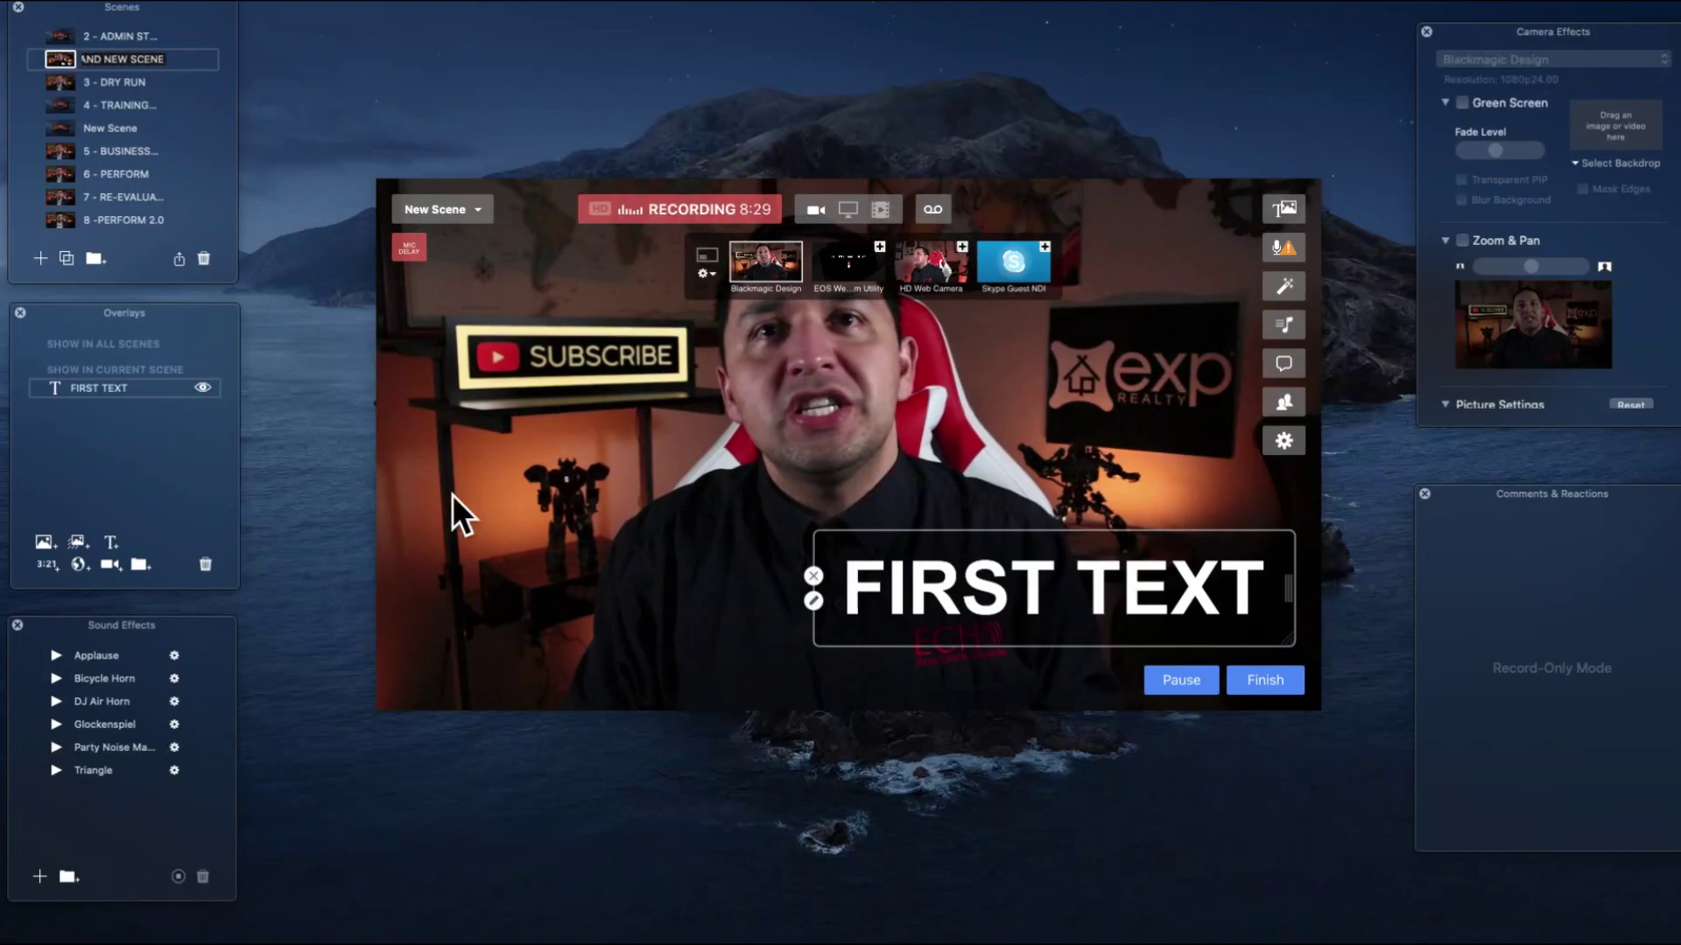
pyautogui.click(107, 540)
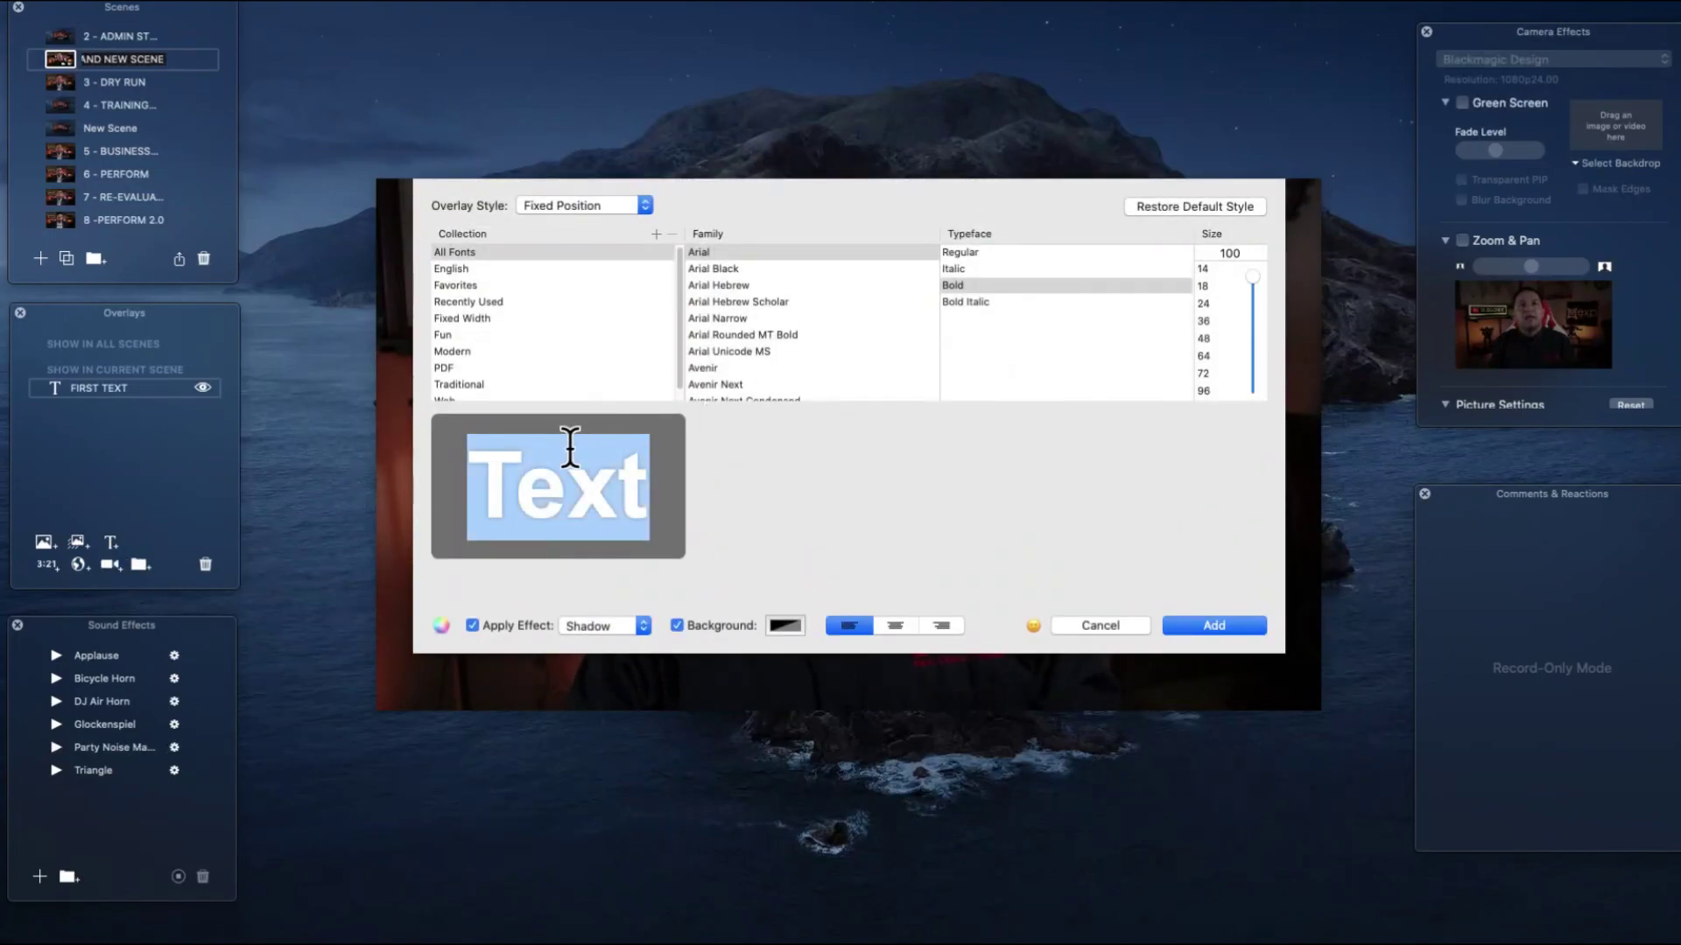
pyautogui.write('SECOND TEXT')
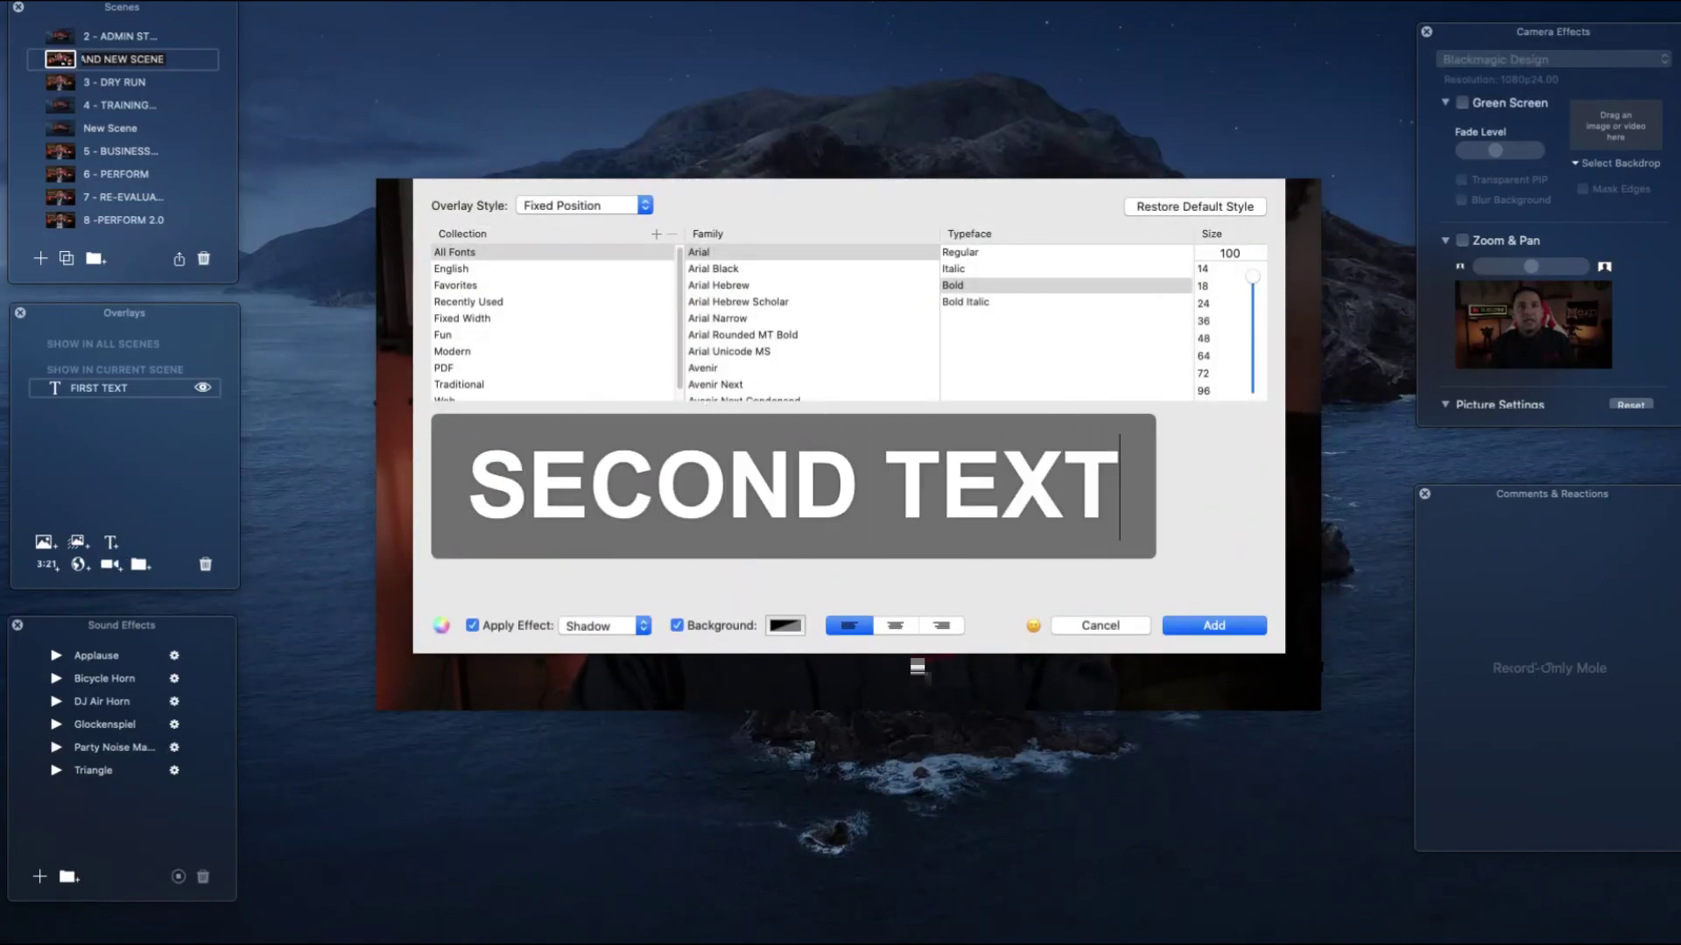
pyautogui.click(1225, 627)
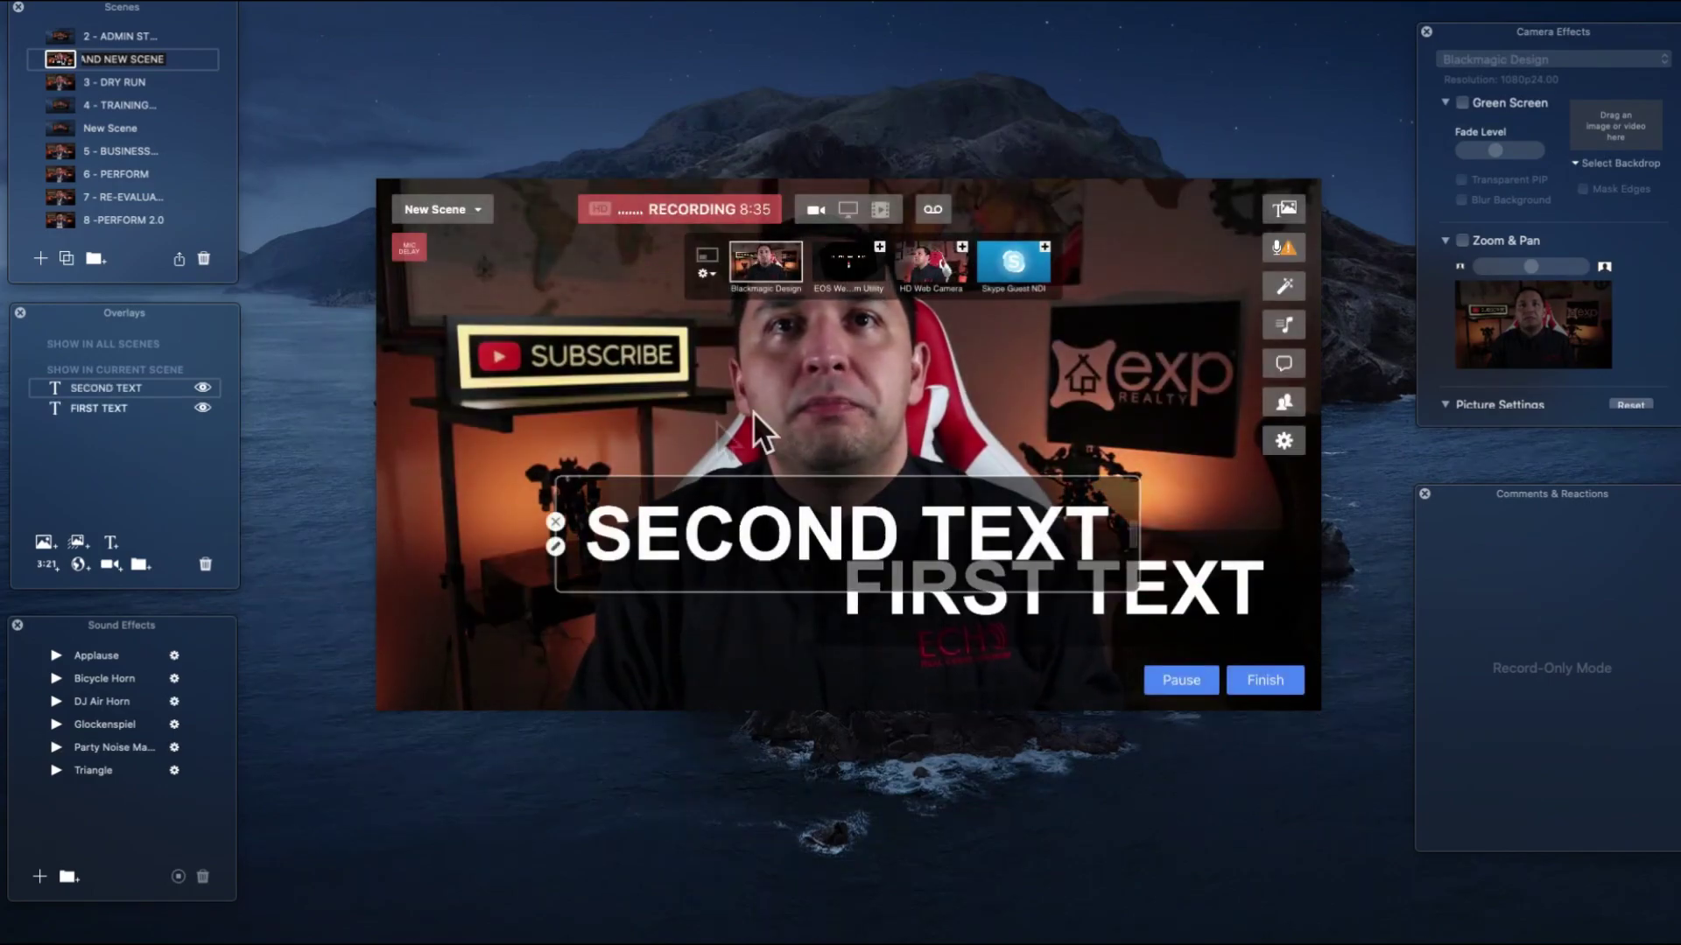
# - Place SECOND TEXT along the left side of the video frame, narrow it to wrap onto three lines, and nudge FIRST TEXT slightly down and right
pyautogui.moveTo(847, 525); pyautogui.dragTo(664, 554)
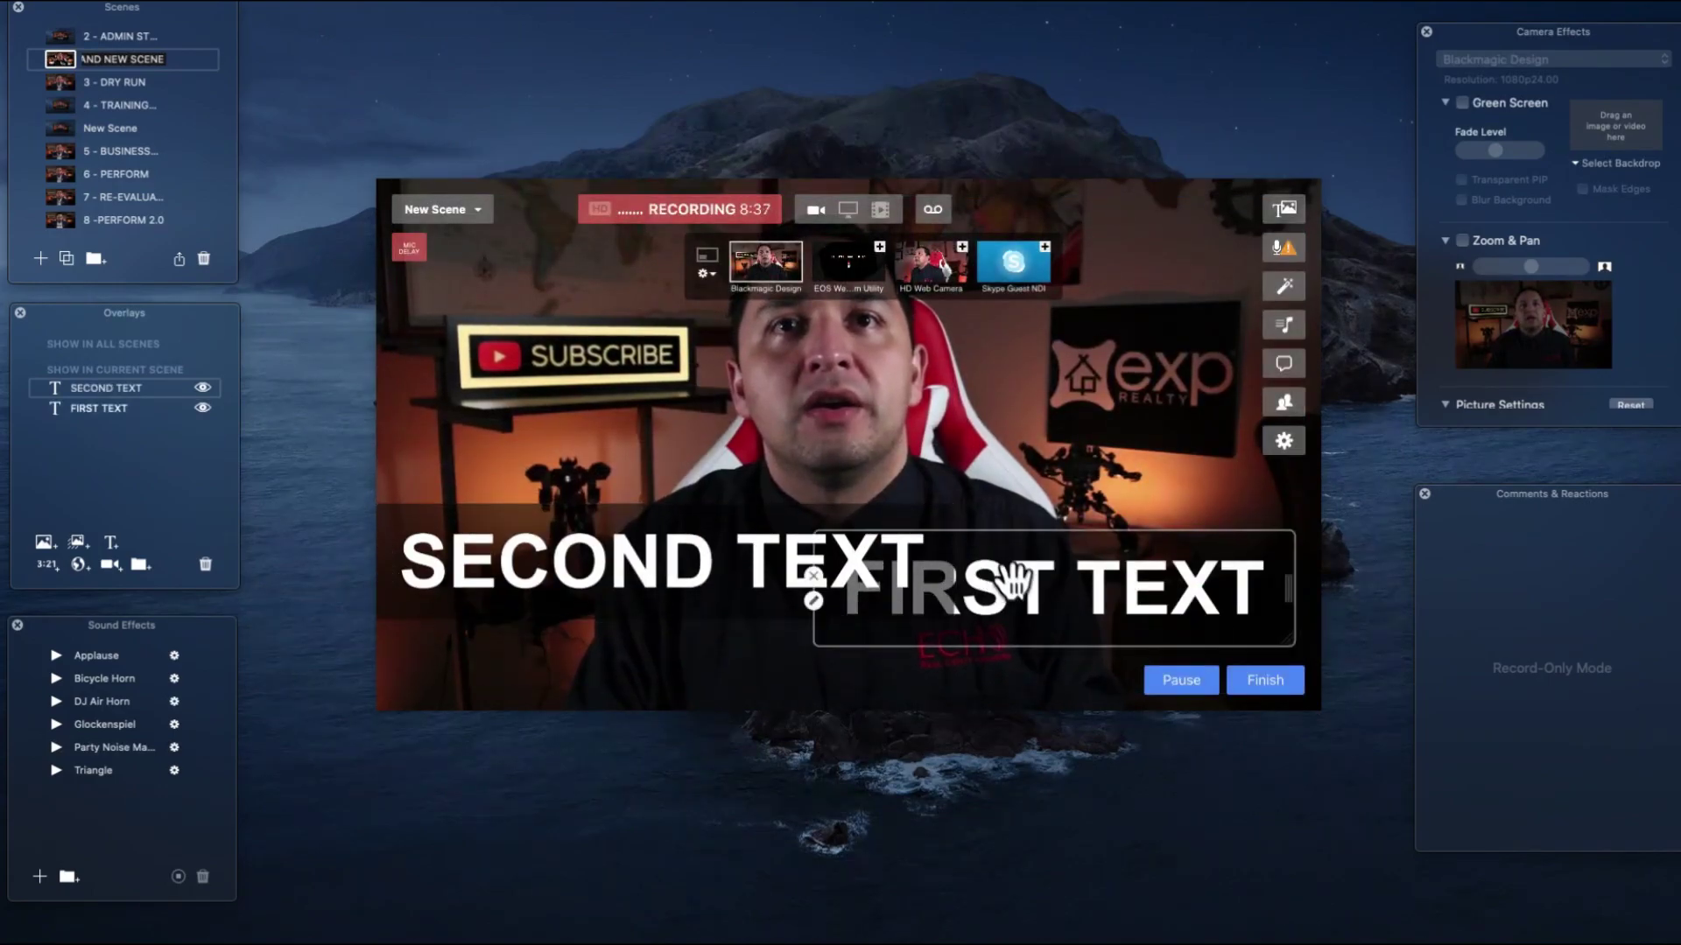
pyautogui.moveTo(952, 564); pyautogui.dragTo(626, 560)
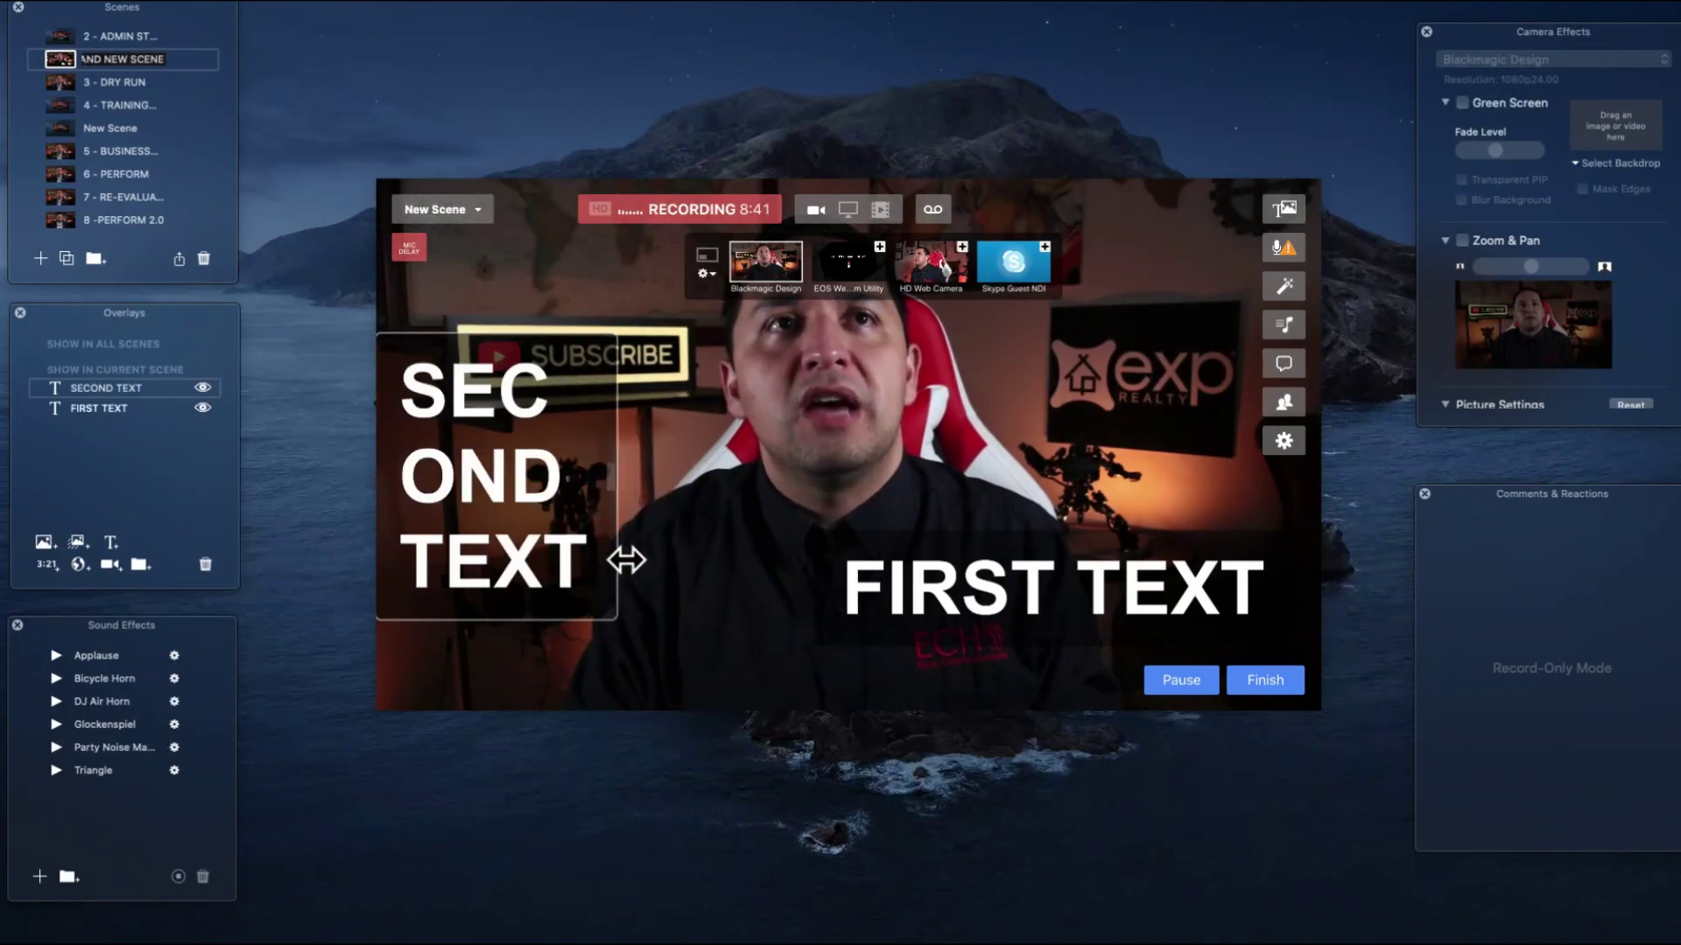
pyautogui.moveTo(1092, 612); pyautogui.dragTo(1107, 619)
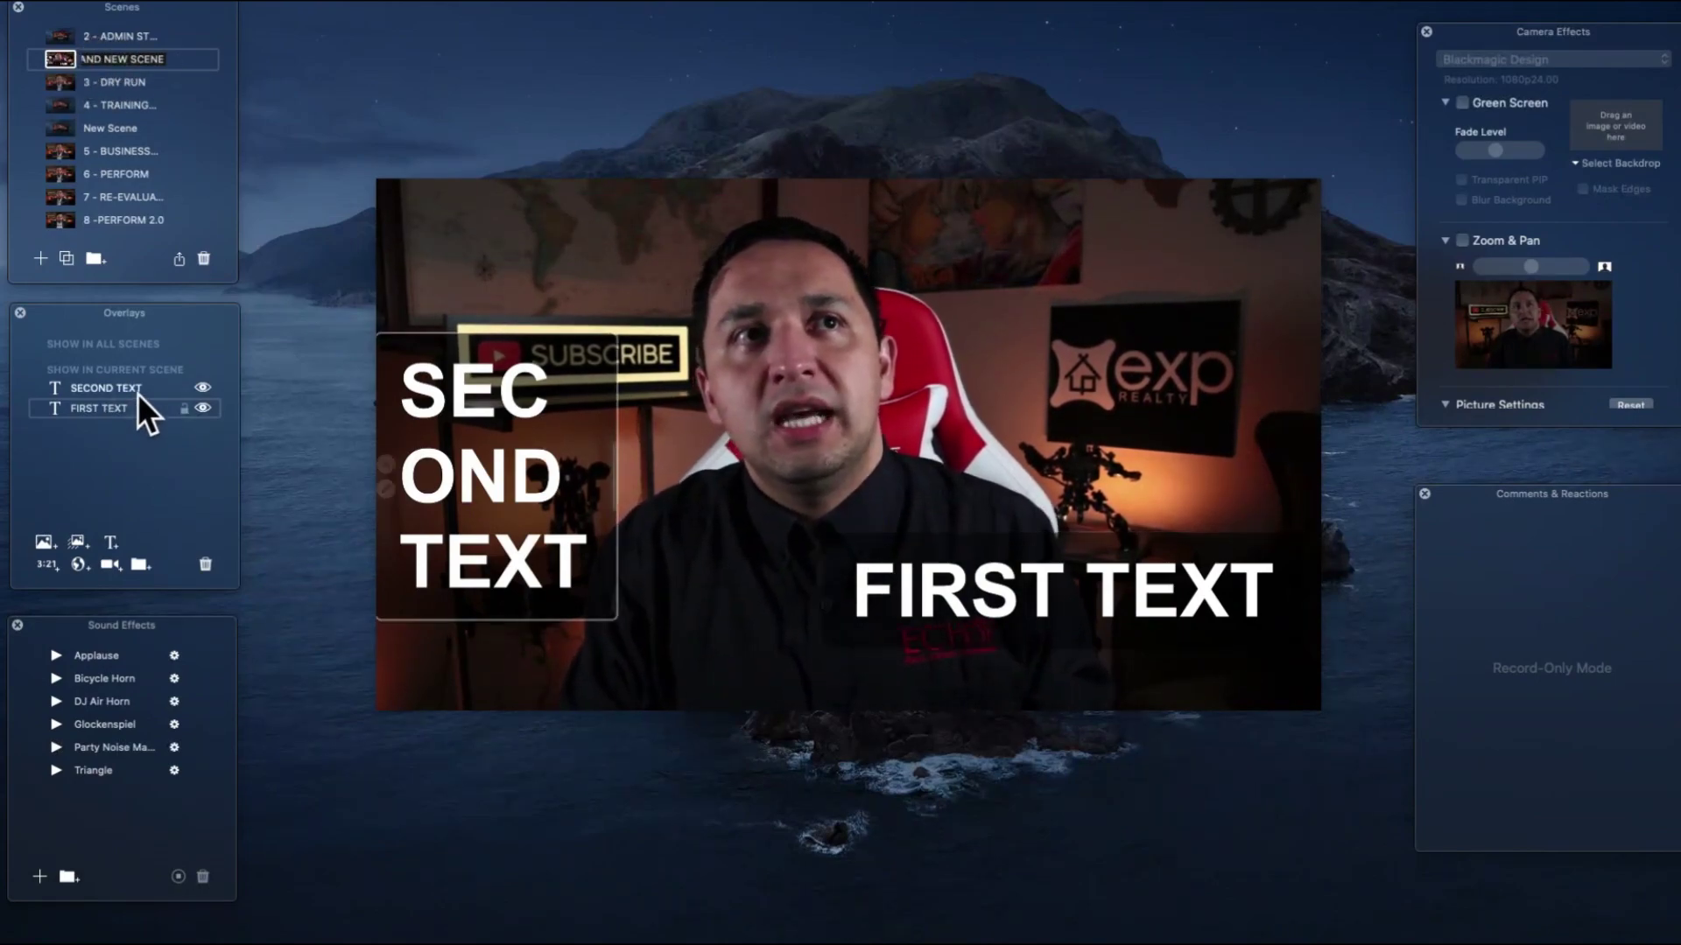
# - Switch through the 3 - DRY RUN, BRAND NEW SCENE and INSTAGRAM scenes to compare their overlays
pyautogui.click(54, 82)
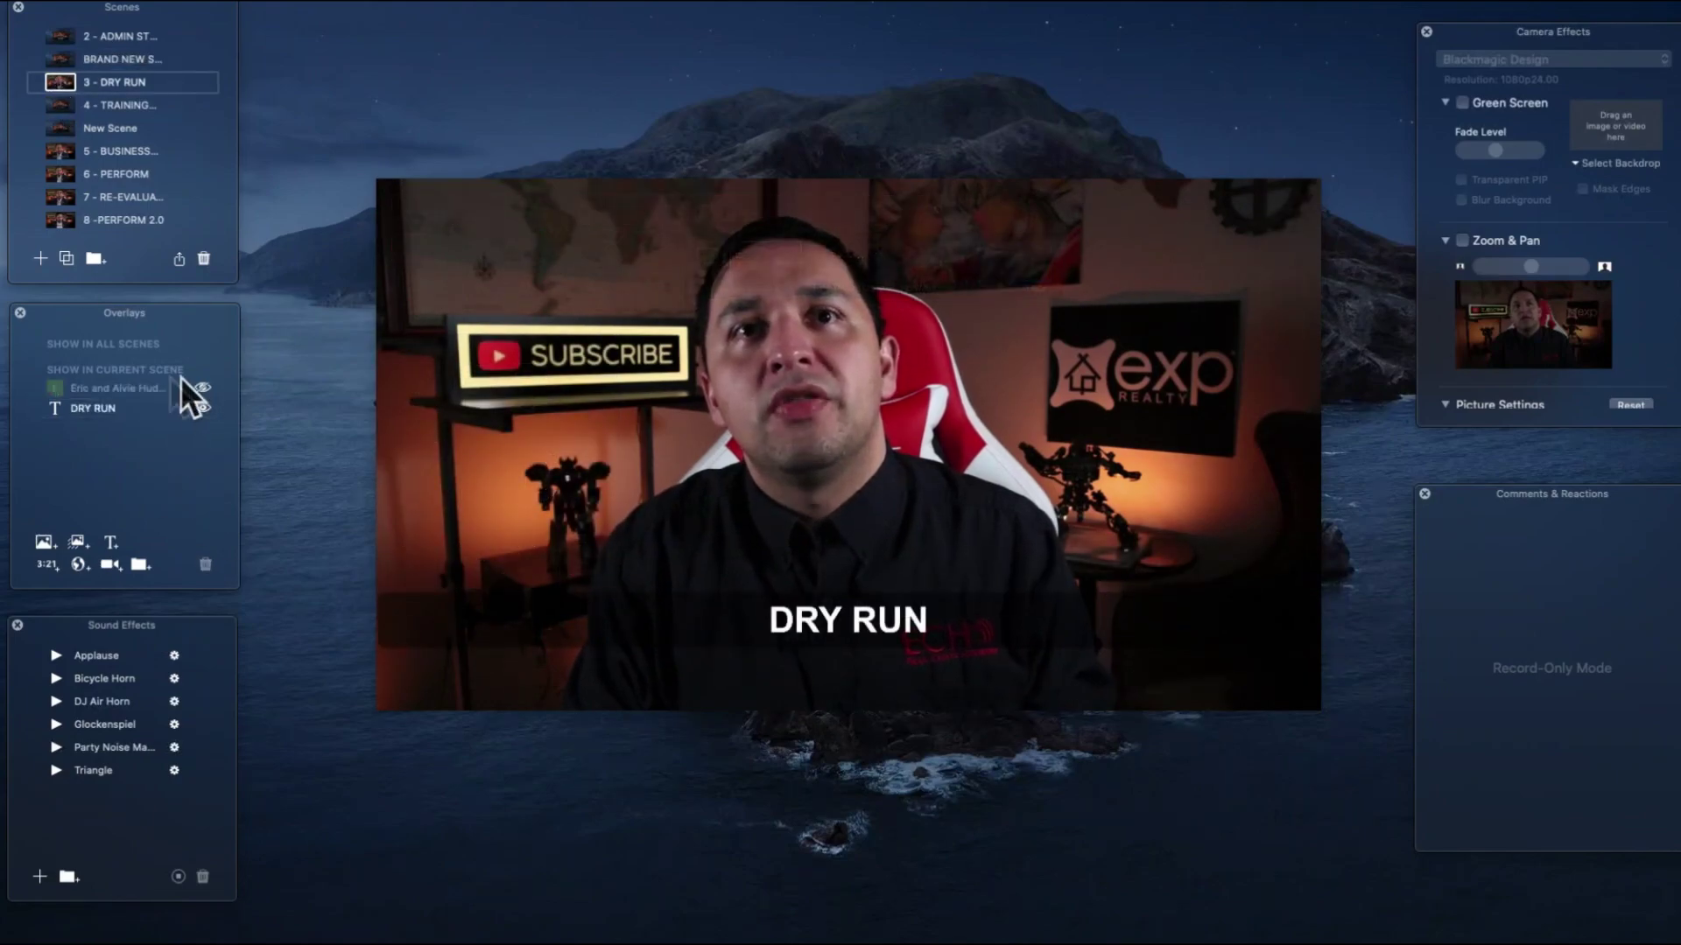
pyautogui.click(61, 59)
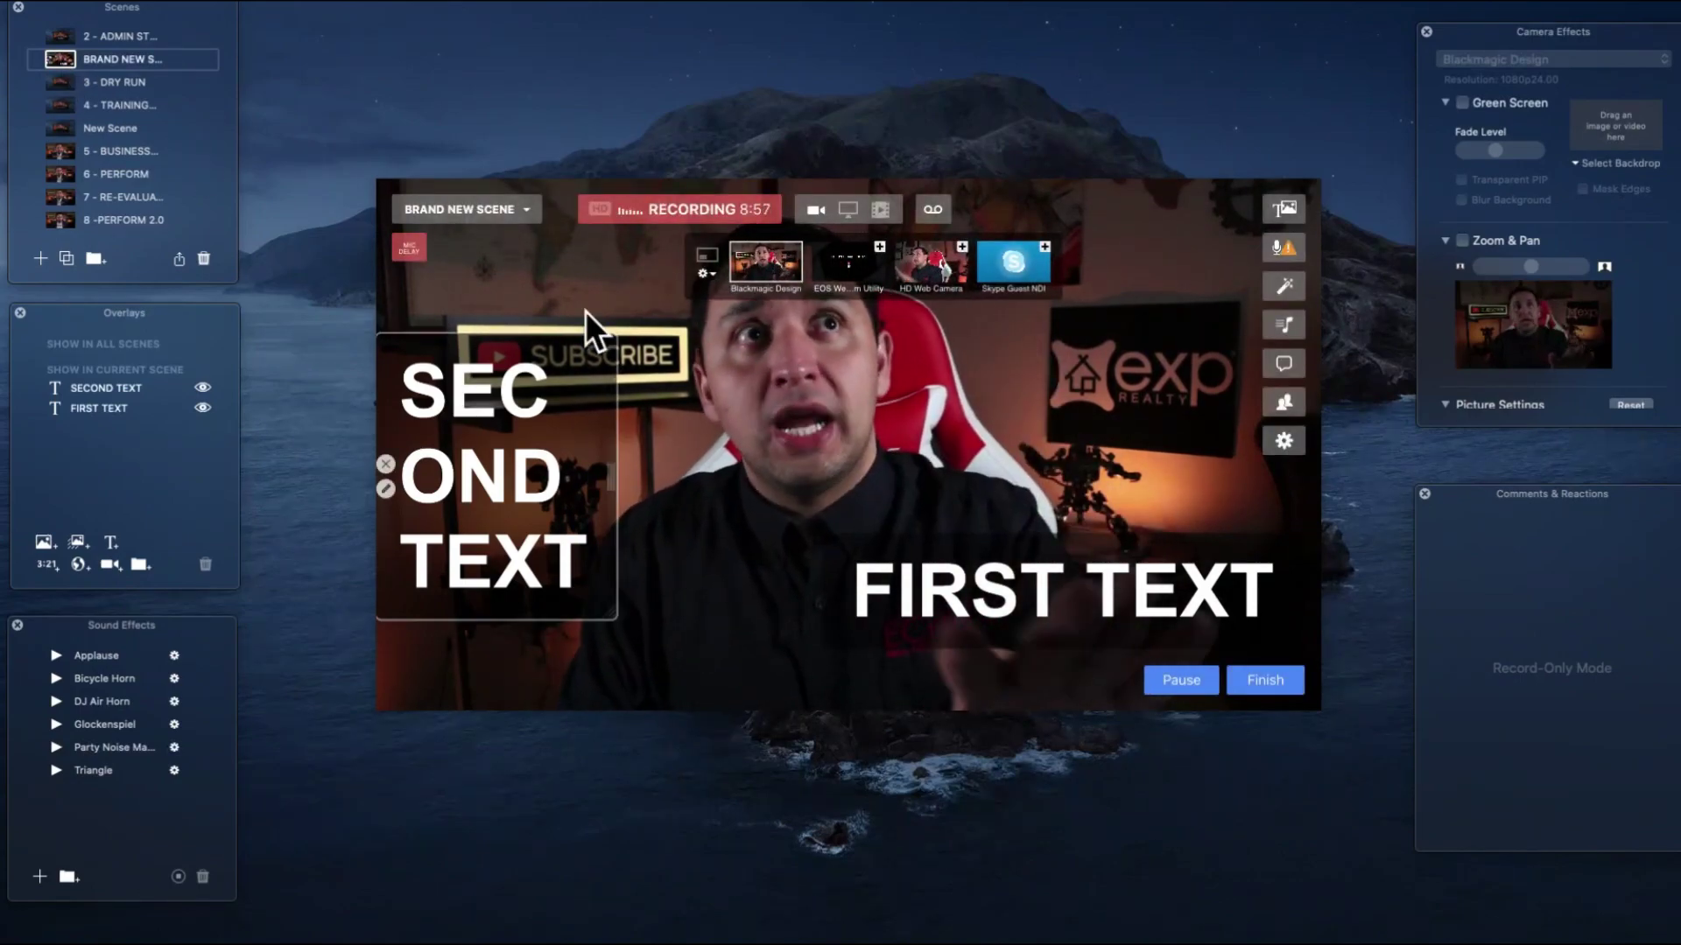
pyautogui.moveTo(103, 213)
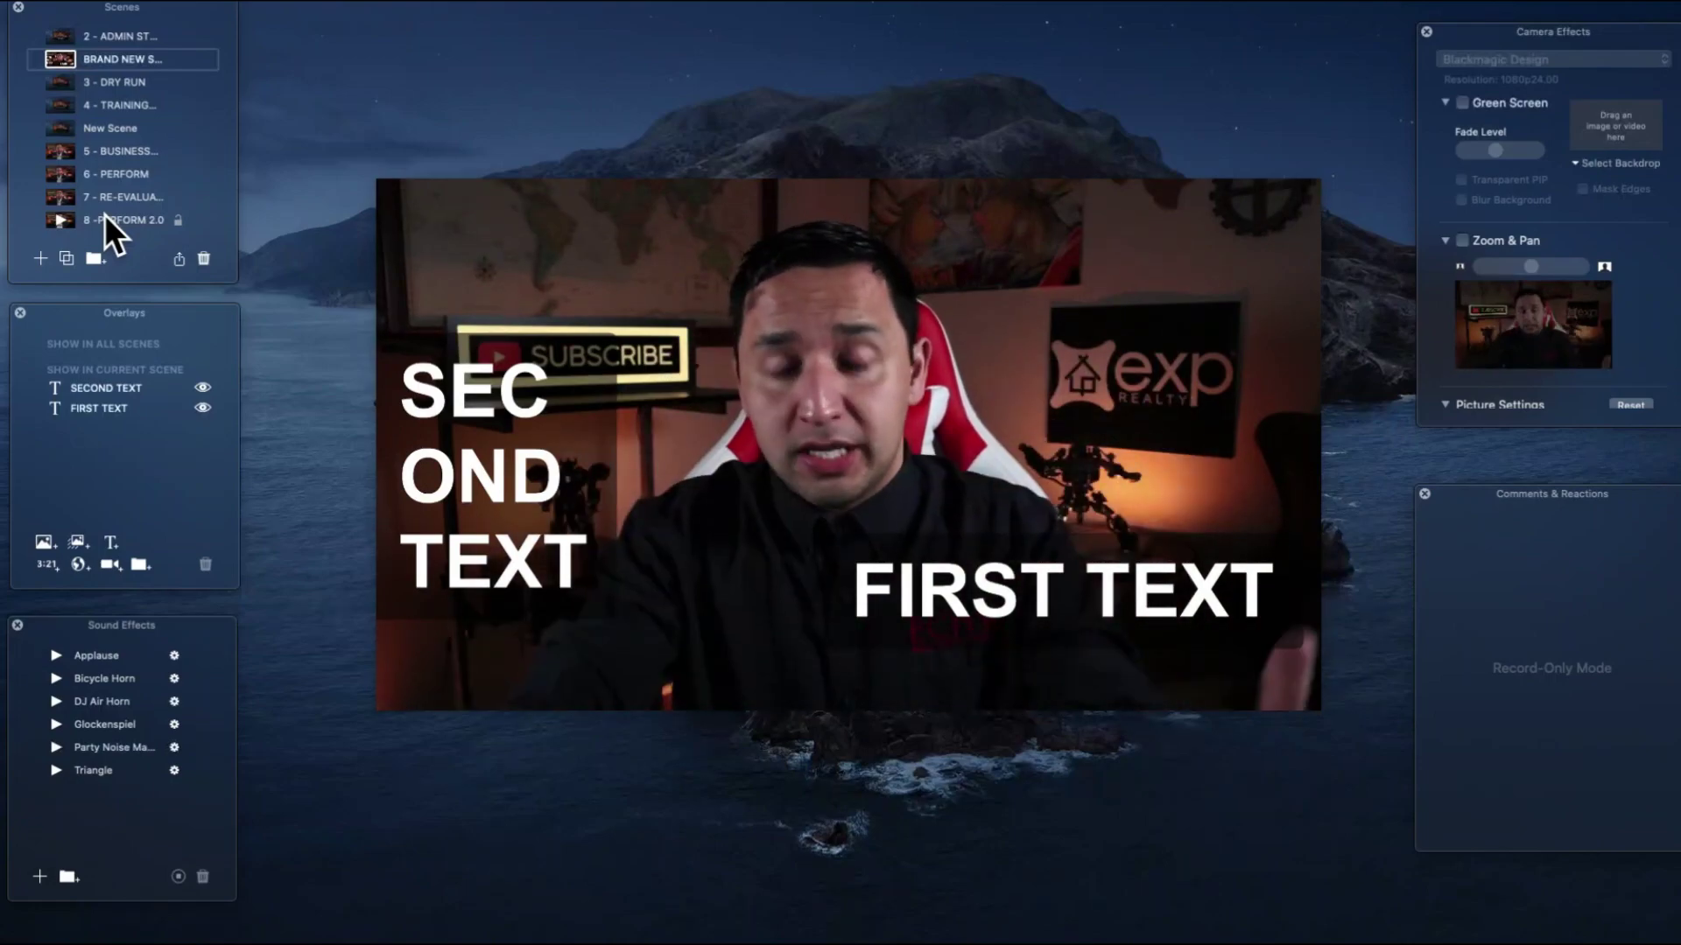
pyautogui.moveTo(82, 182)
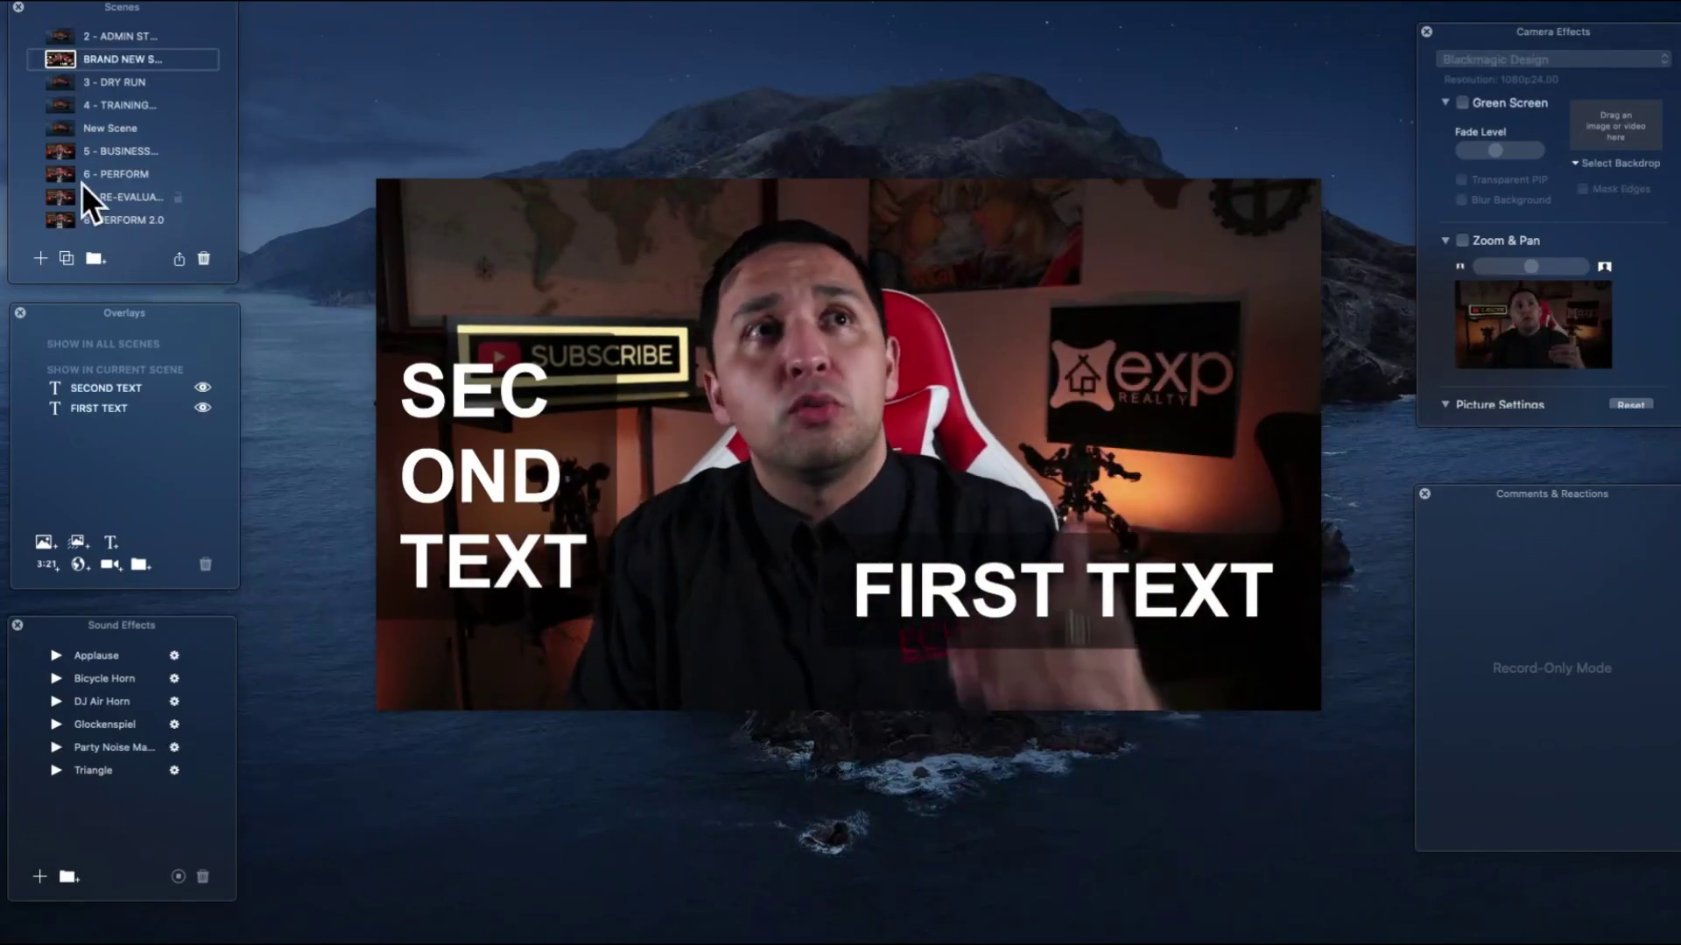
pyautogui.scroll(5, 80, 181)
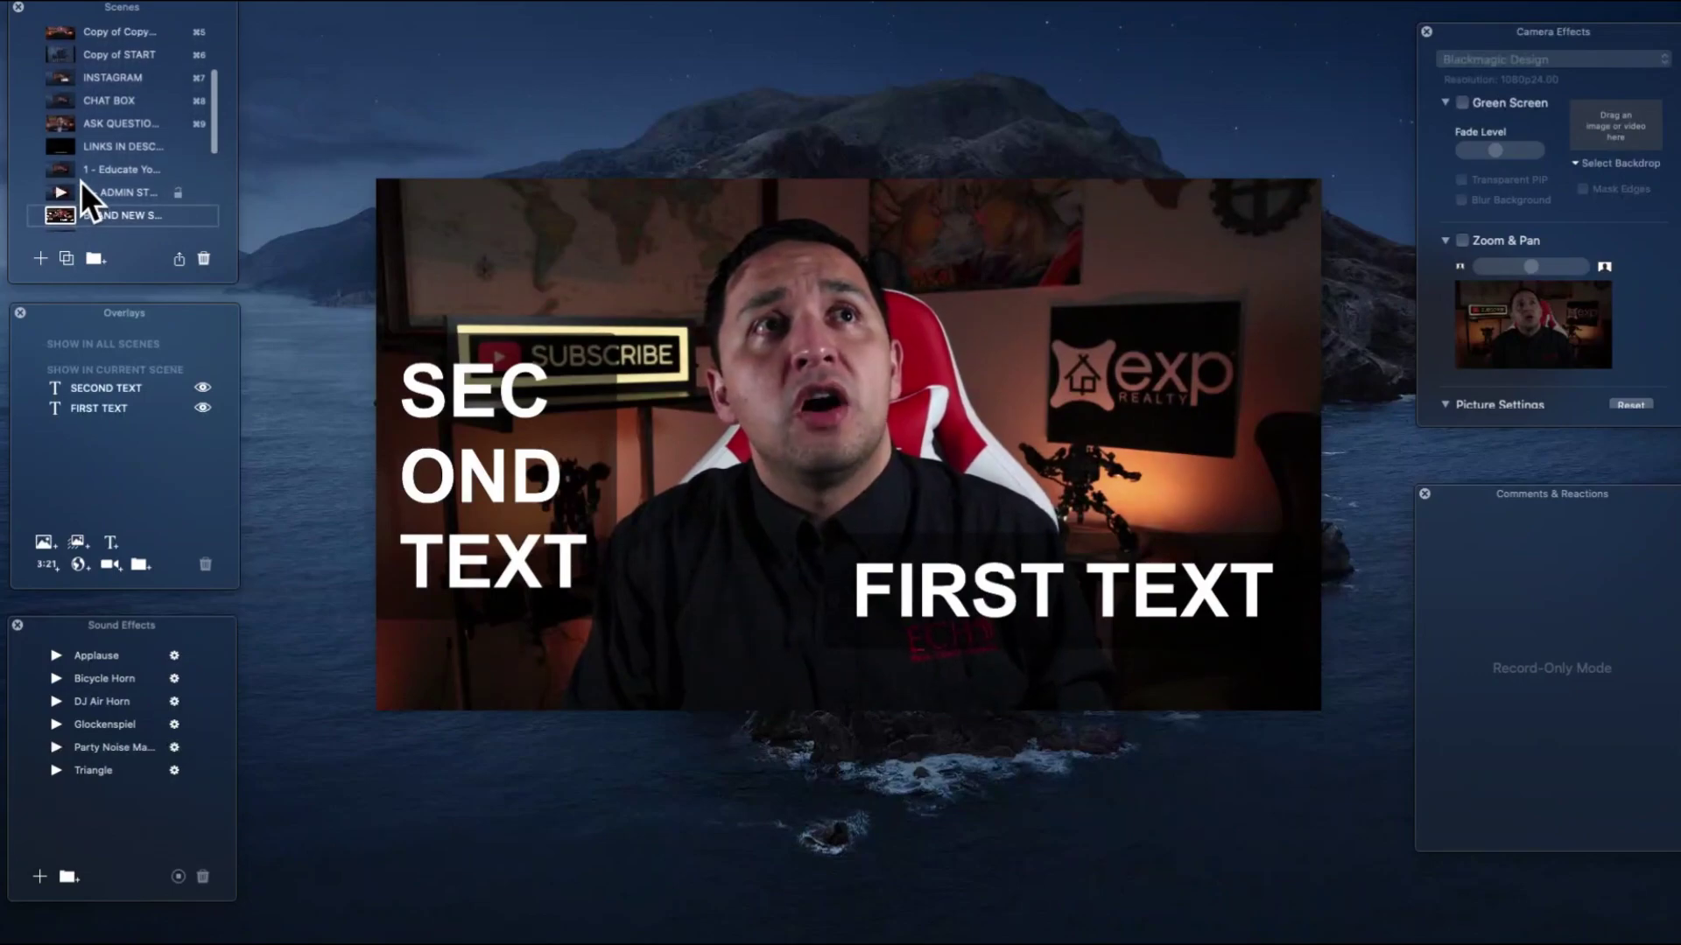
pyautogui.scroll(2, 81, 173)
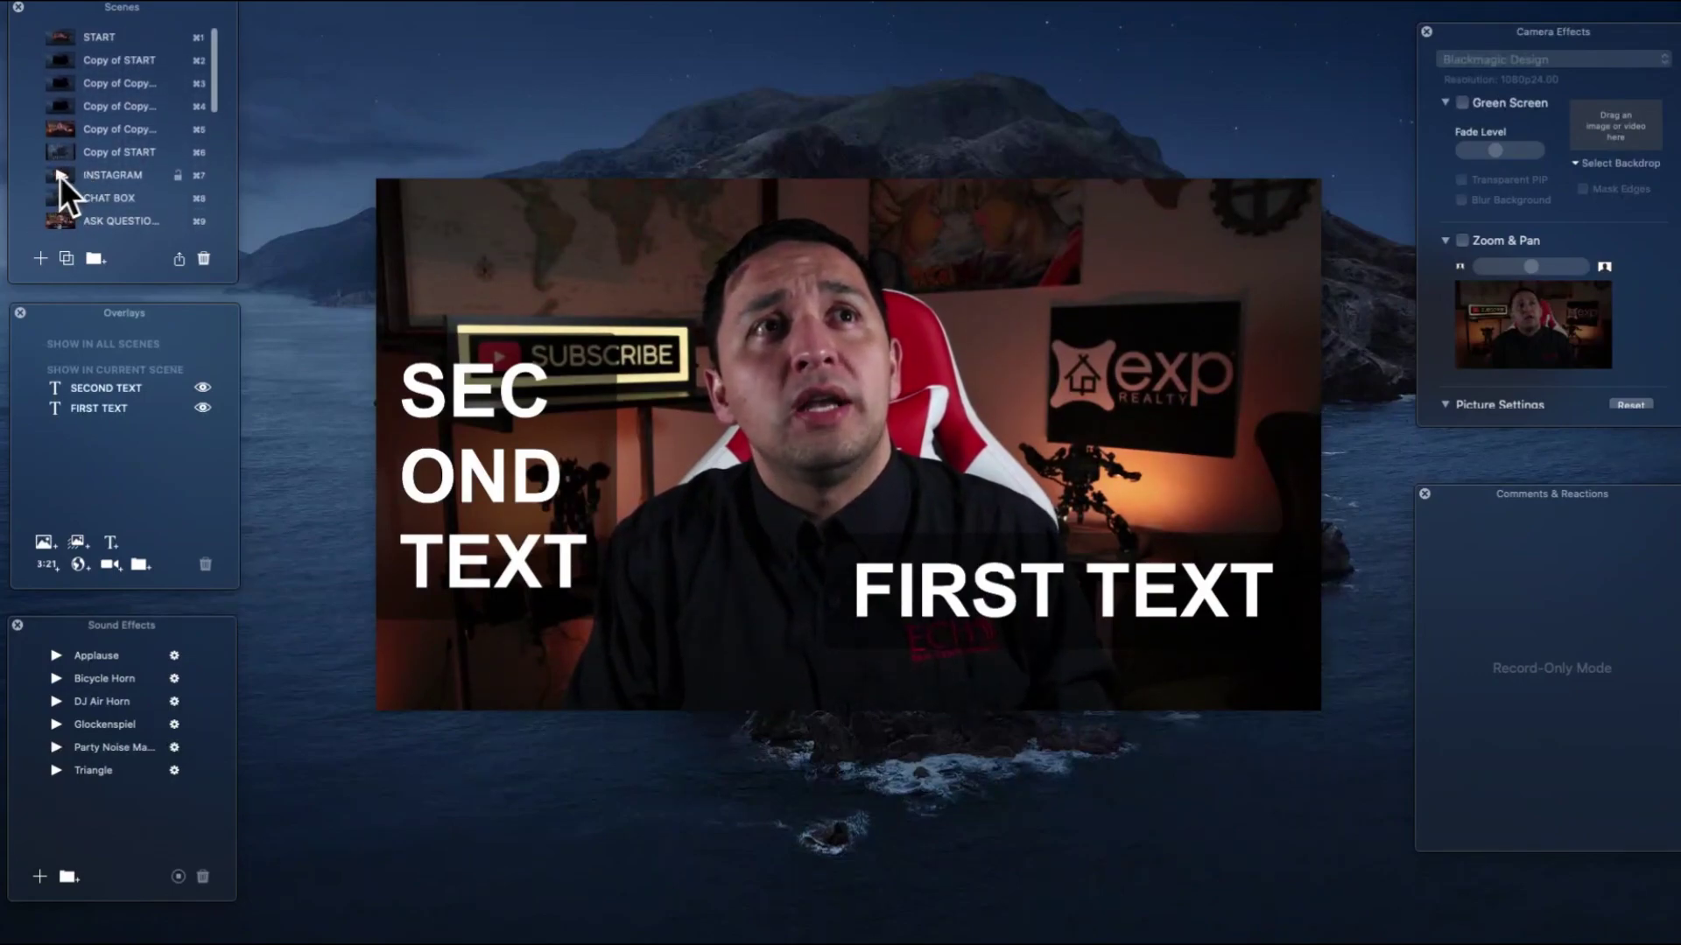
pyautogui.click(62, 175)
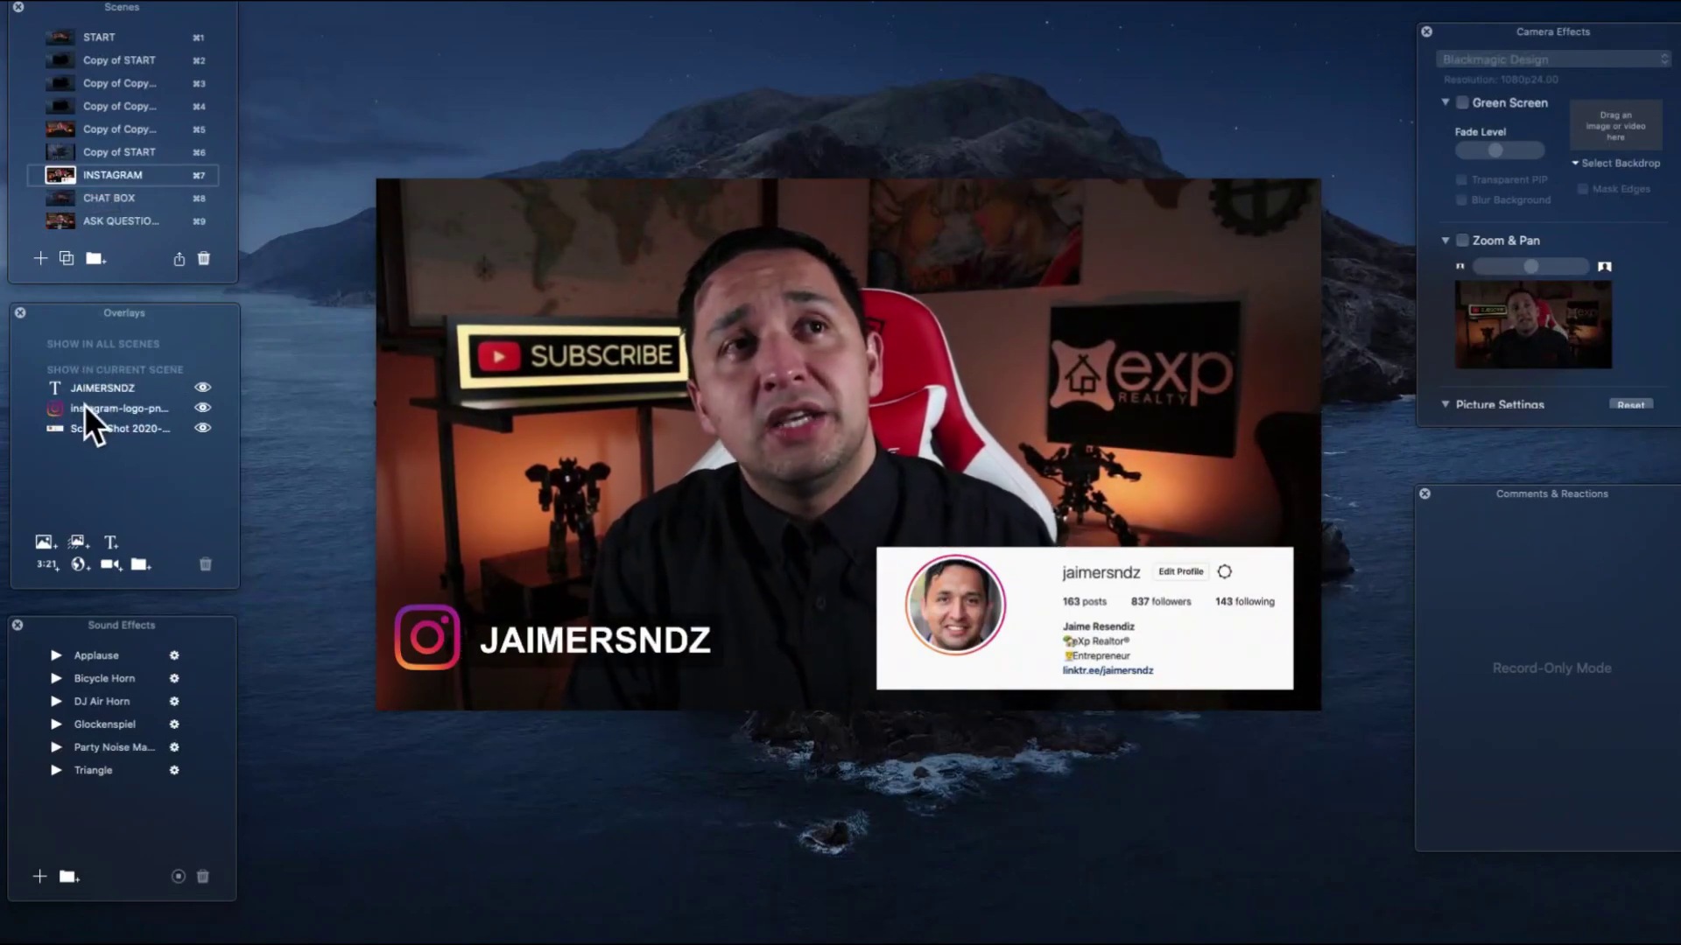
# - Play the Applause, Bicycle Horn and DJ Air Horn sound effects one after another
pyautogui.moveTo(793, 517)
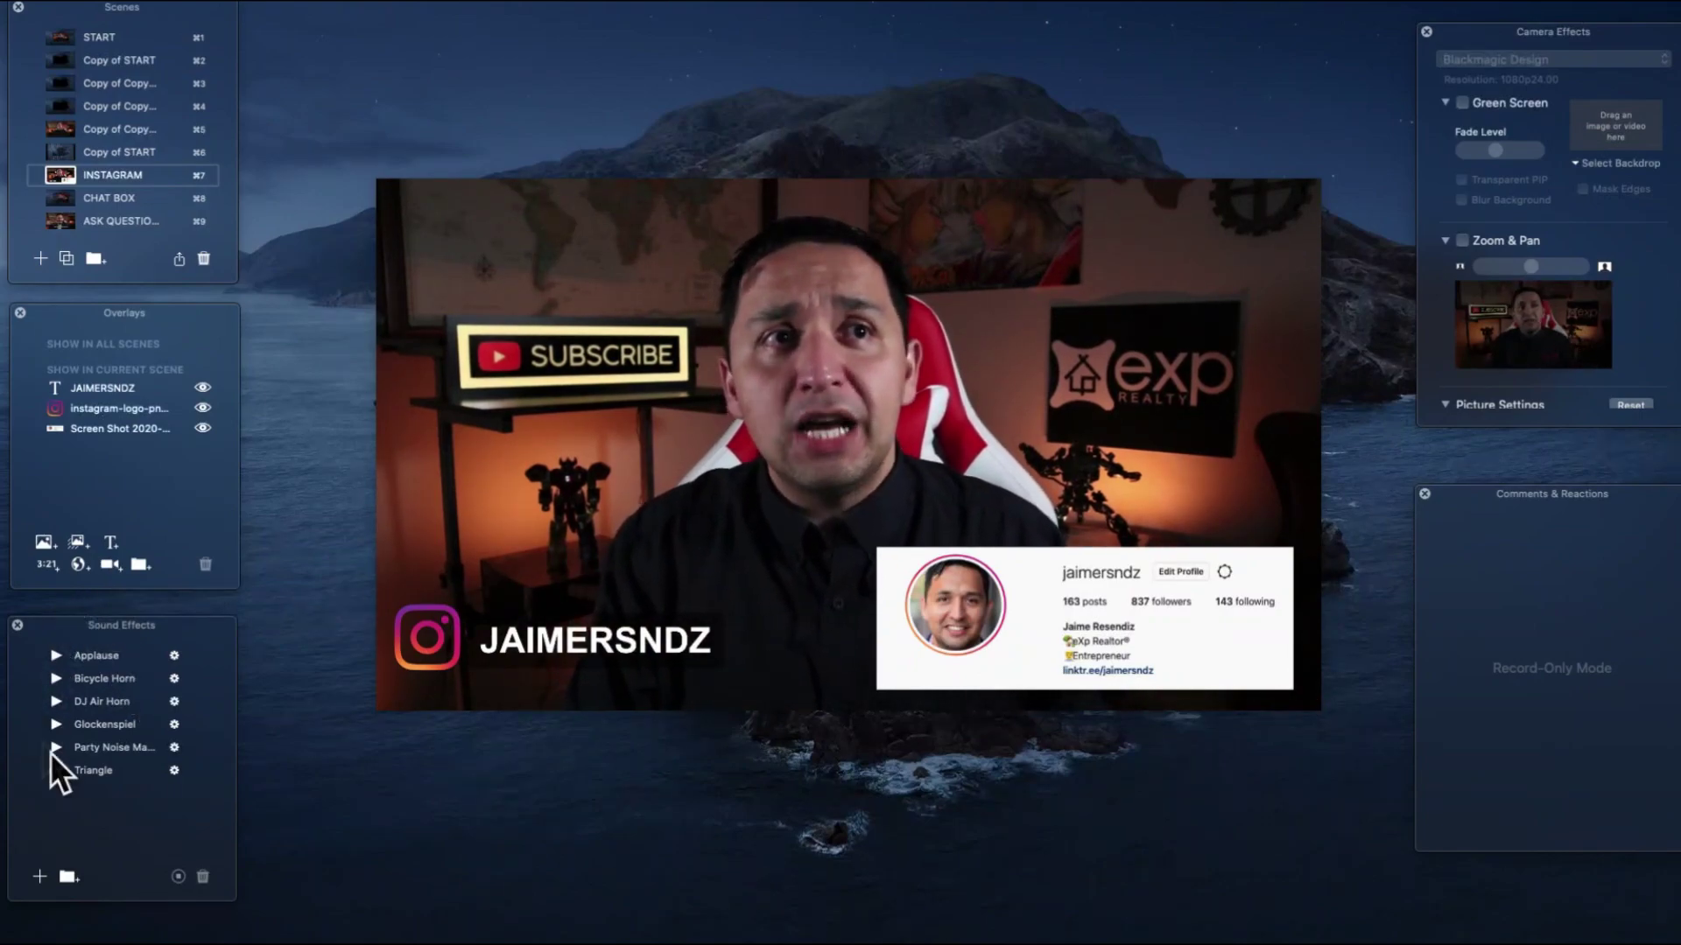
pyautogui.click(56, 657)
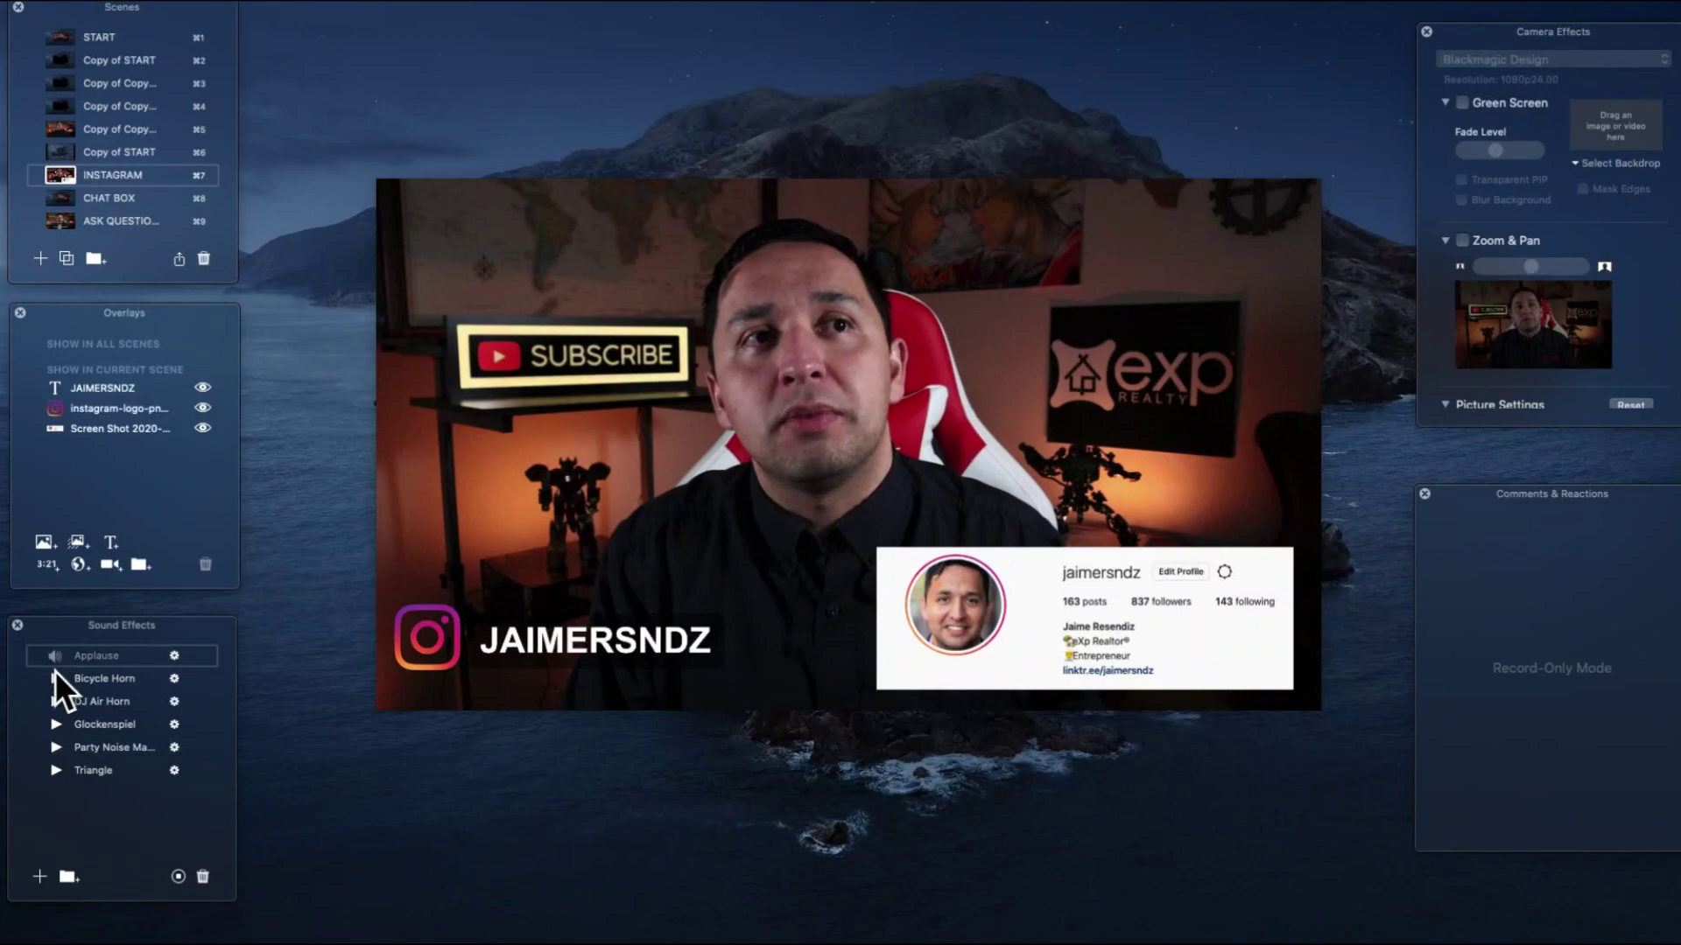
pyautogui.click(53, 680)
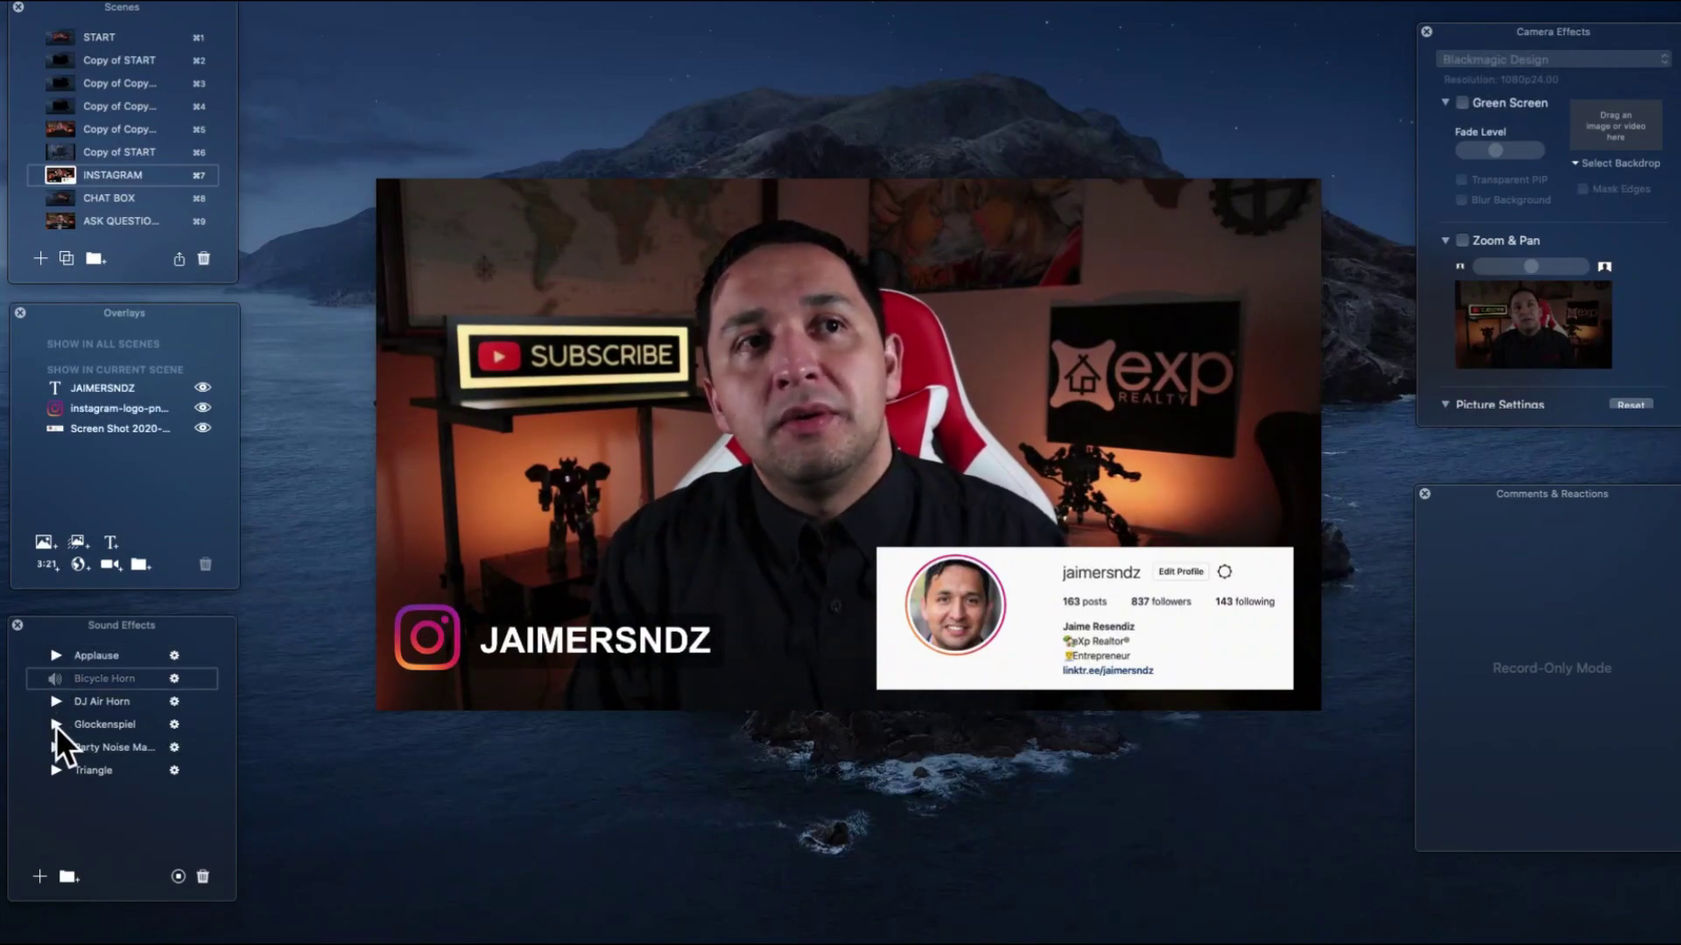
pyautogui.click(50, 700)
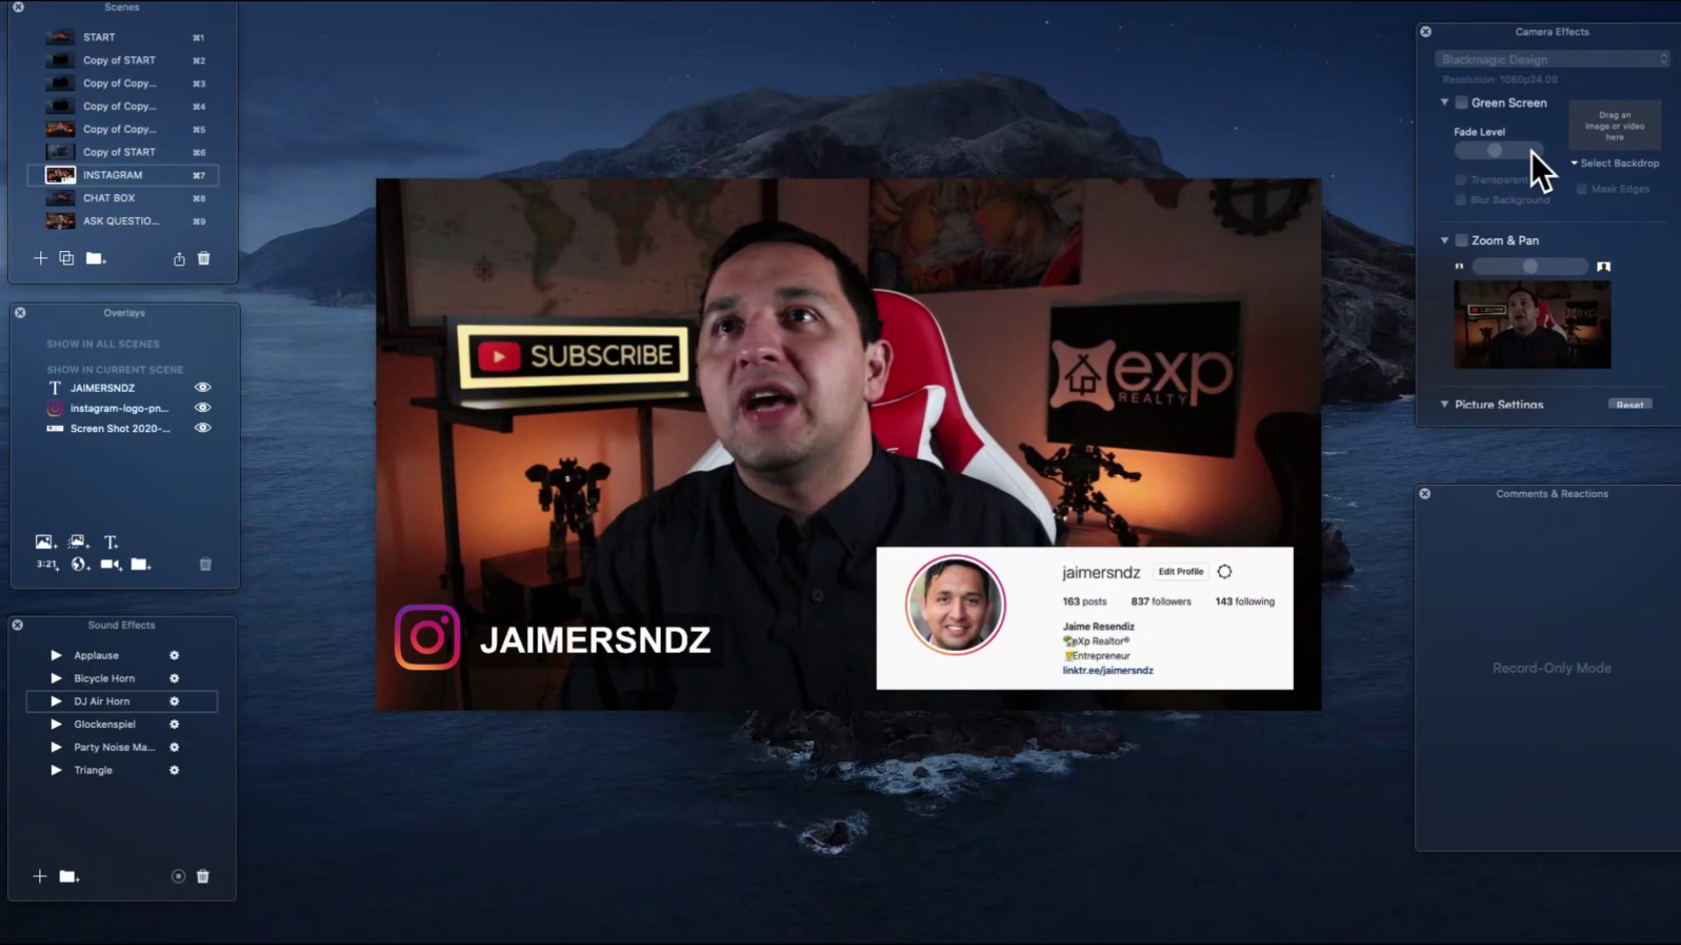
# - Review the green screen, zoom and pan, and picture settings among the camera effects
pyautogui.scroll(-3, 1573, 286)
pyautogui.scroll(3, 1573, 285)
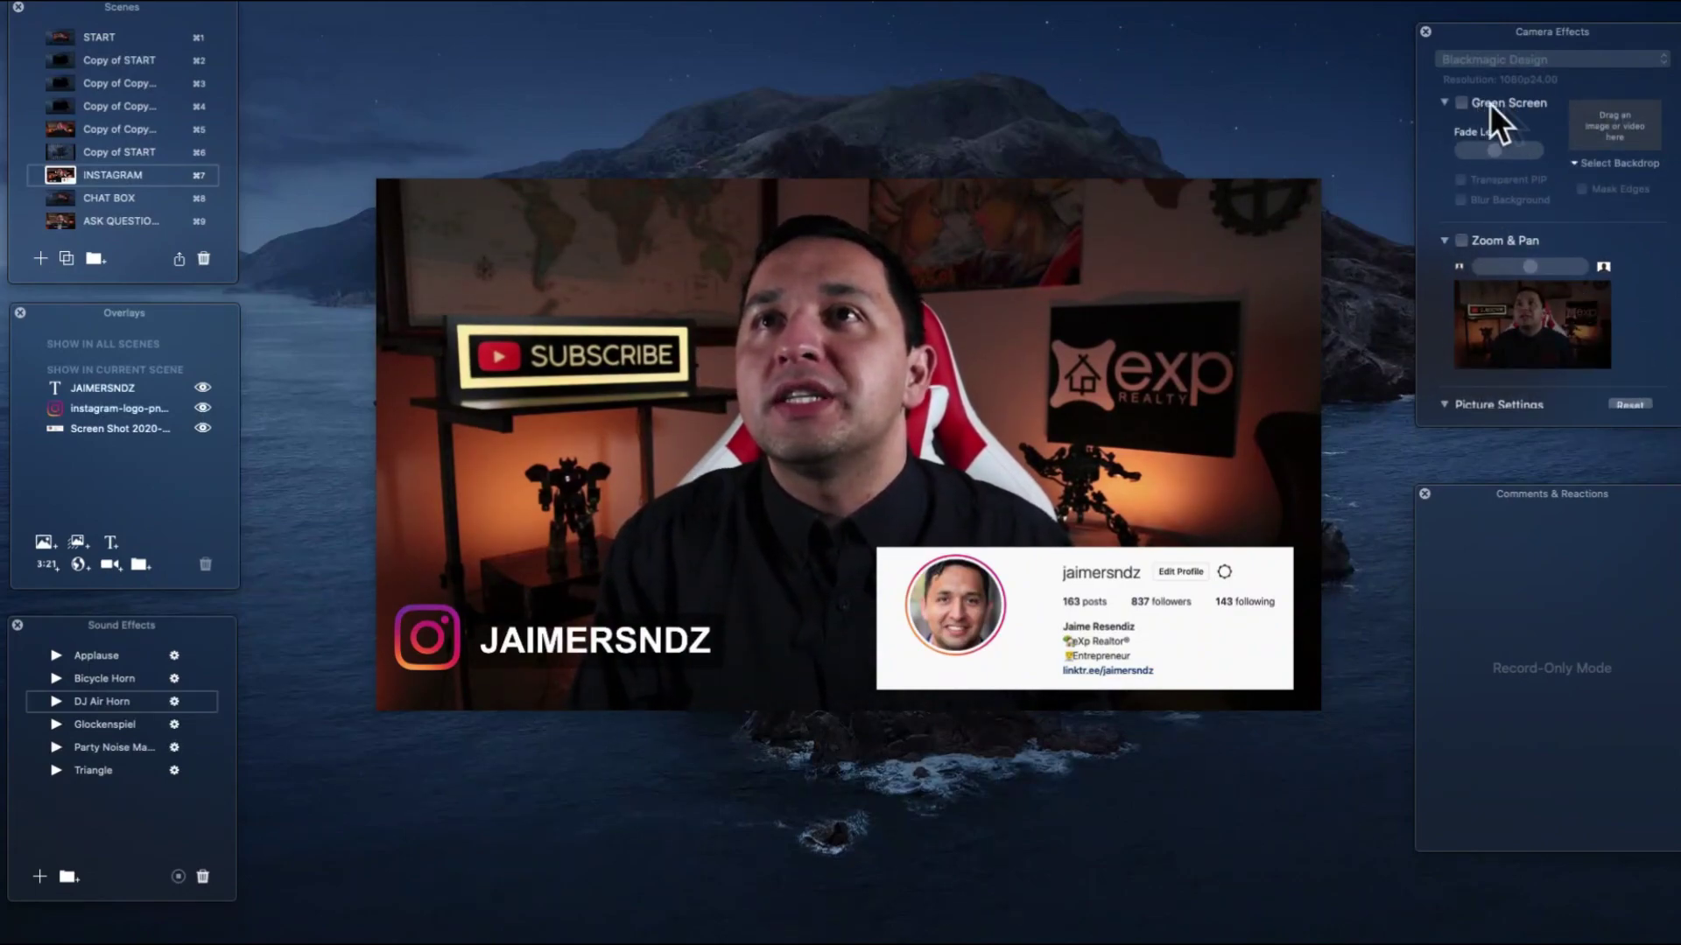
pyautogui.scroll(-2, 1535, 119)
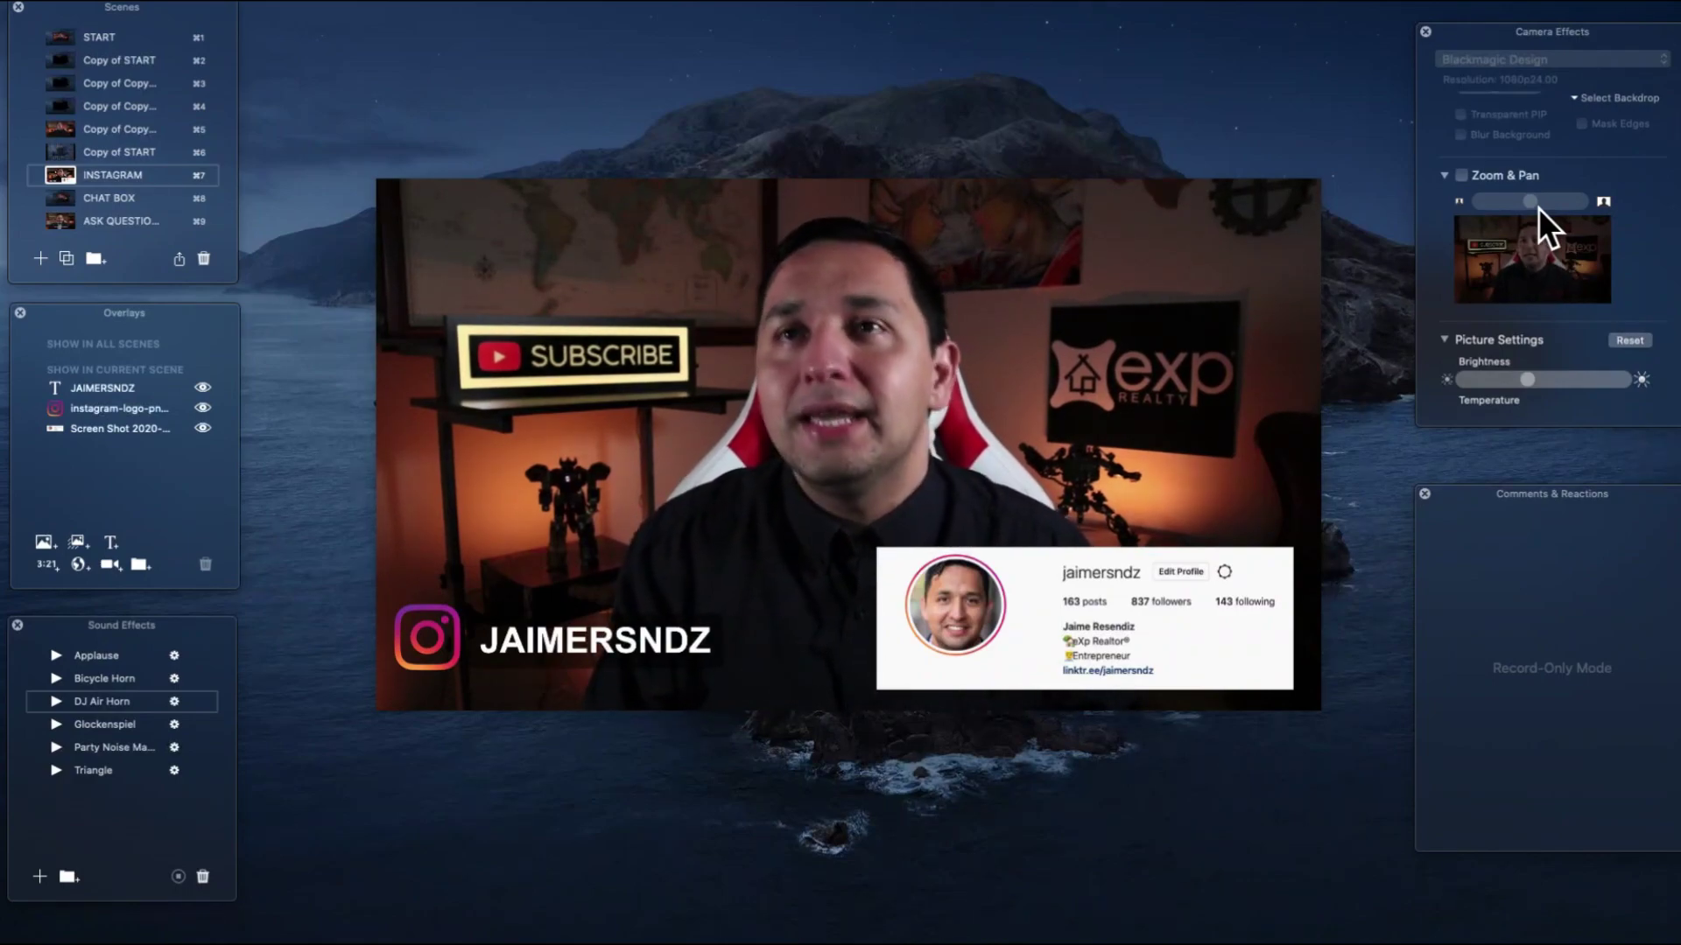
pyautogui.scroll(-3, 1537, 208)
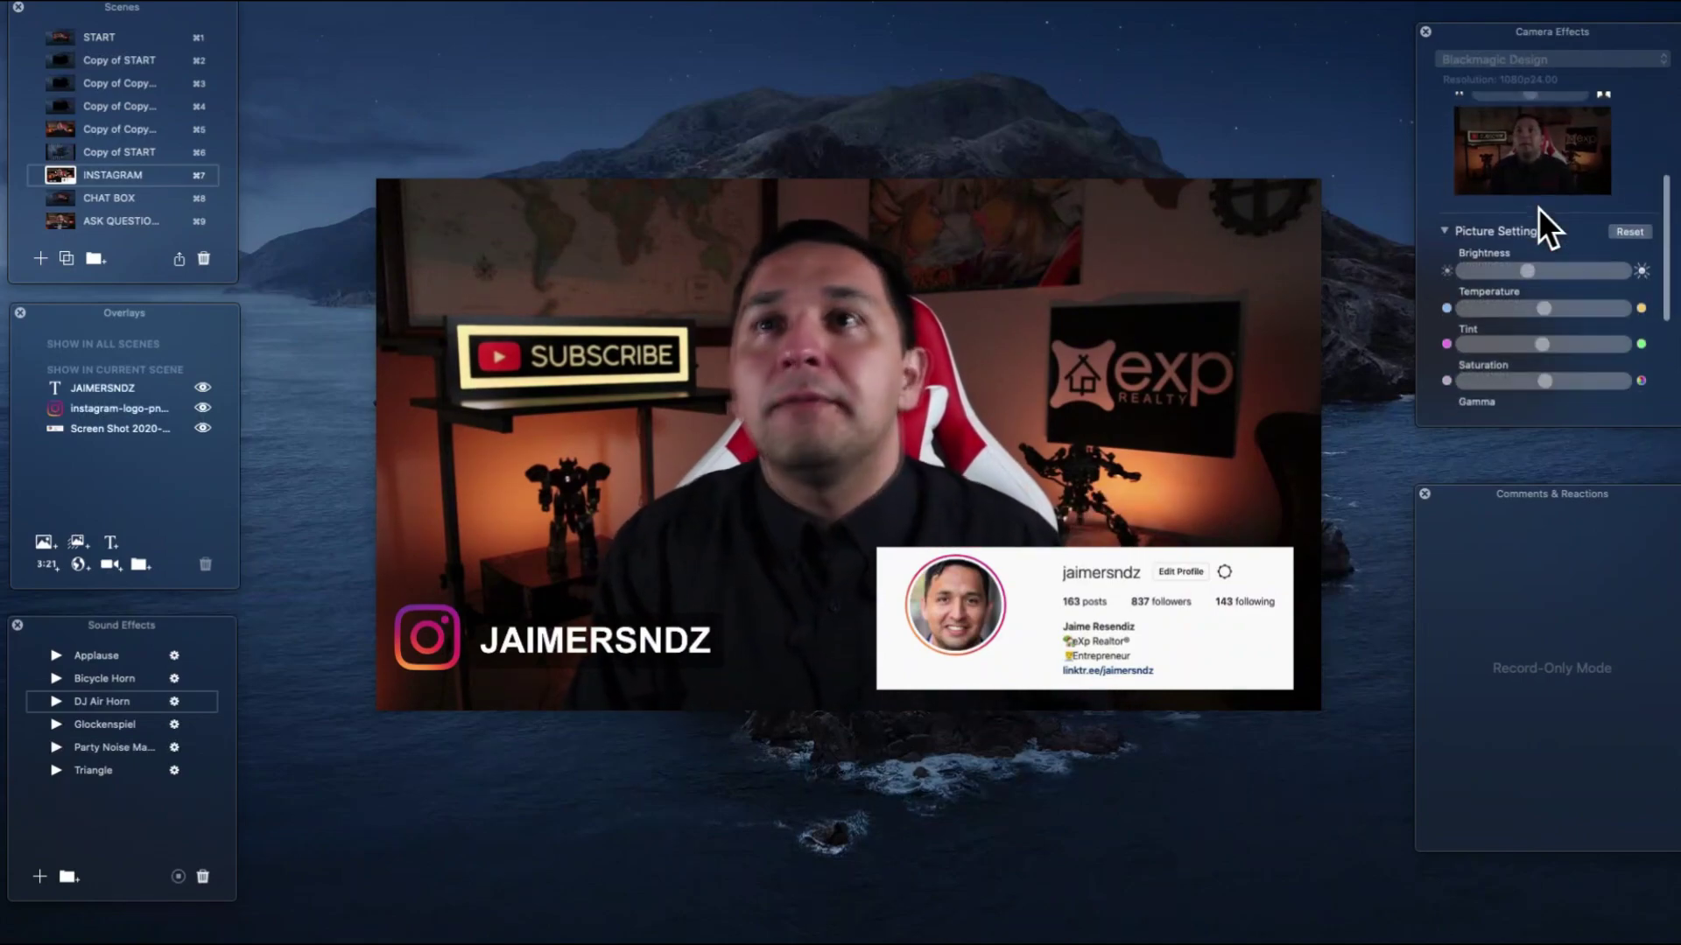
pyautogui.scroll(-2, 1589, 285)
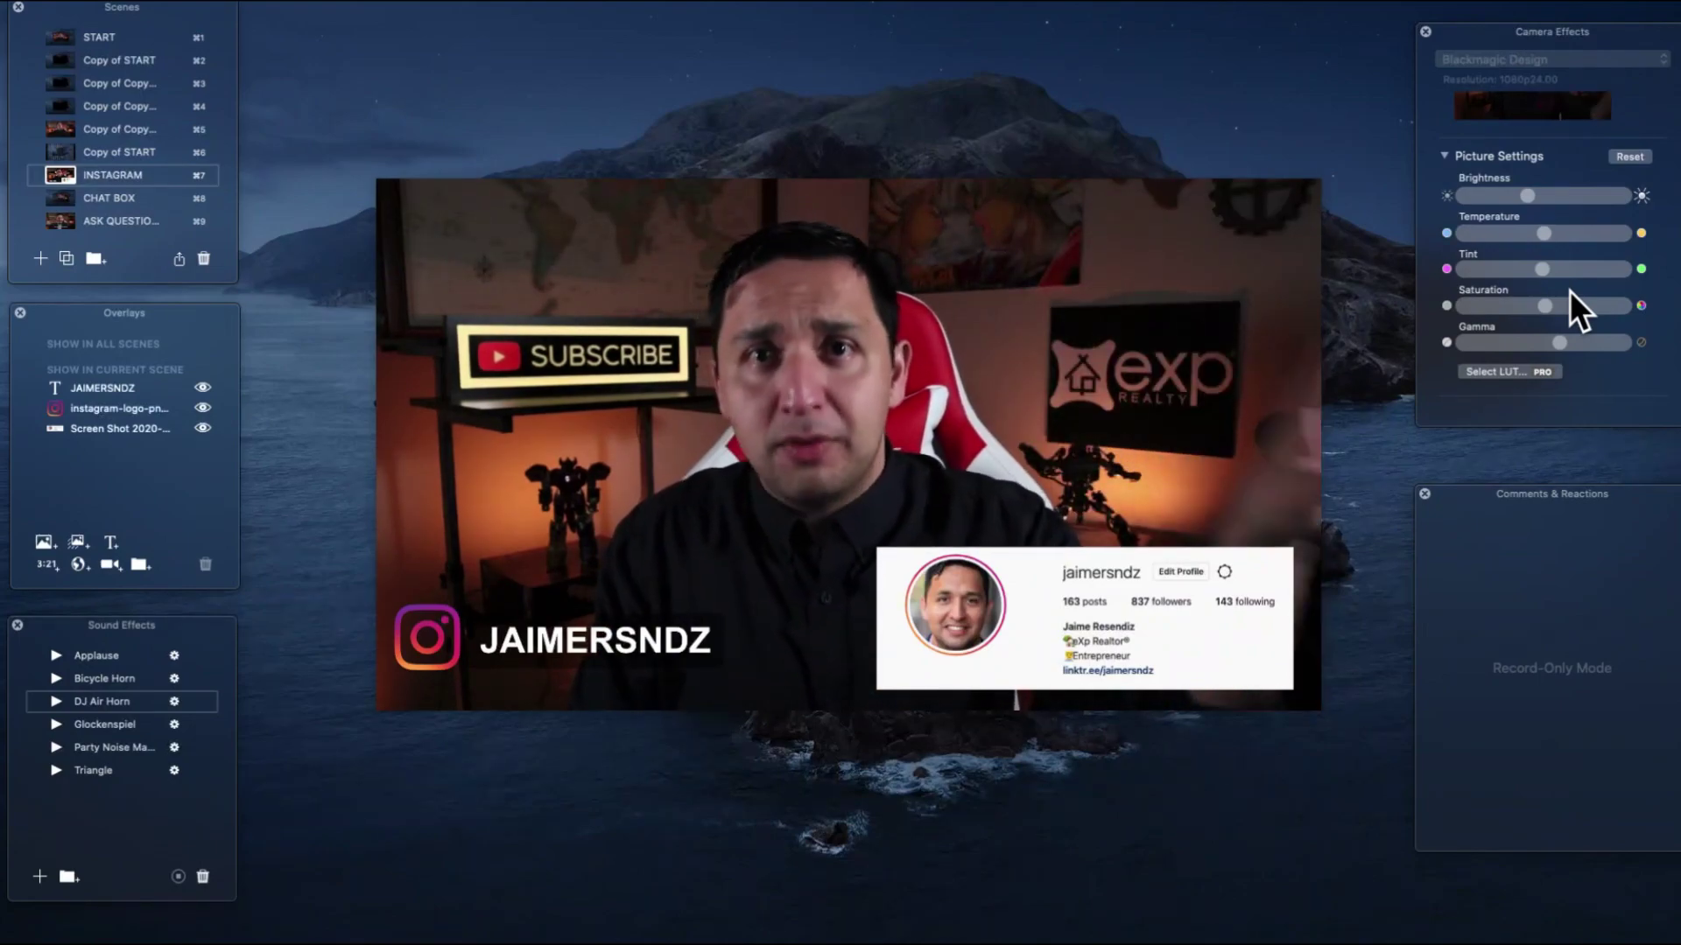
# - Switch the live camera source to HD Web Camera and back to Blackmagic Design
pyautogui.moveTo(929, 438)
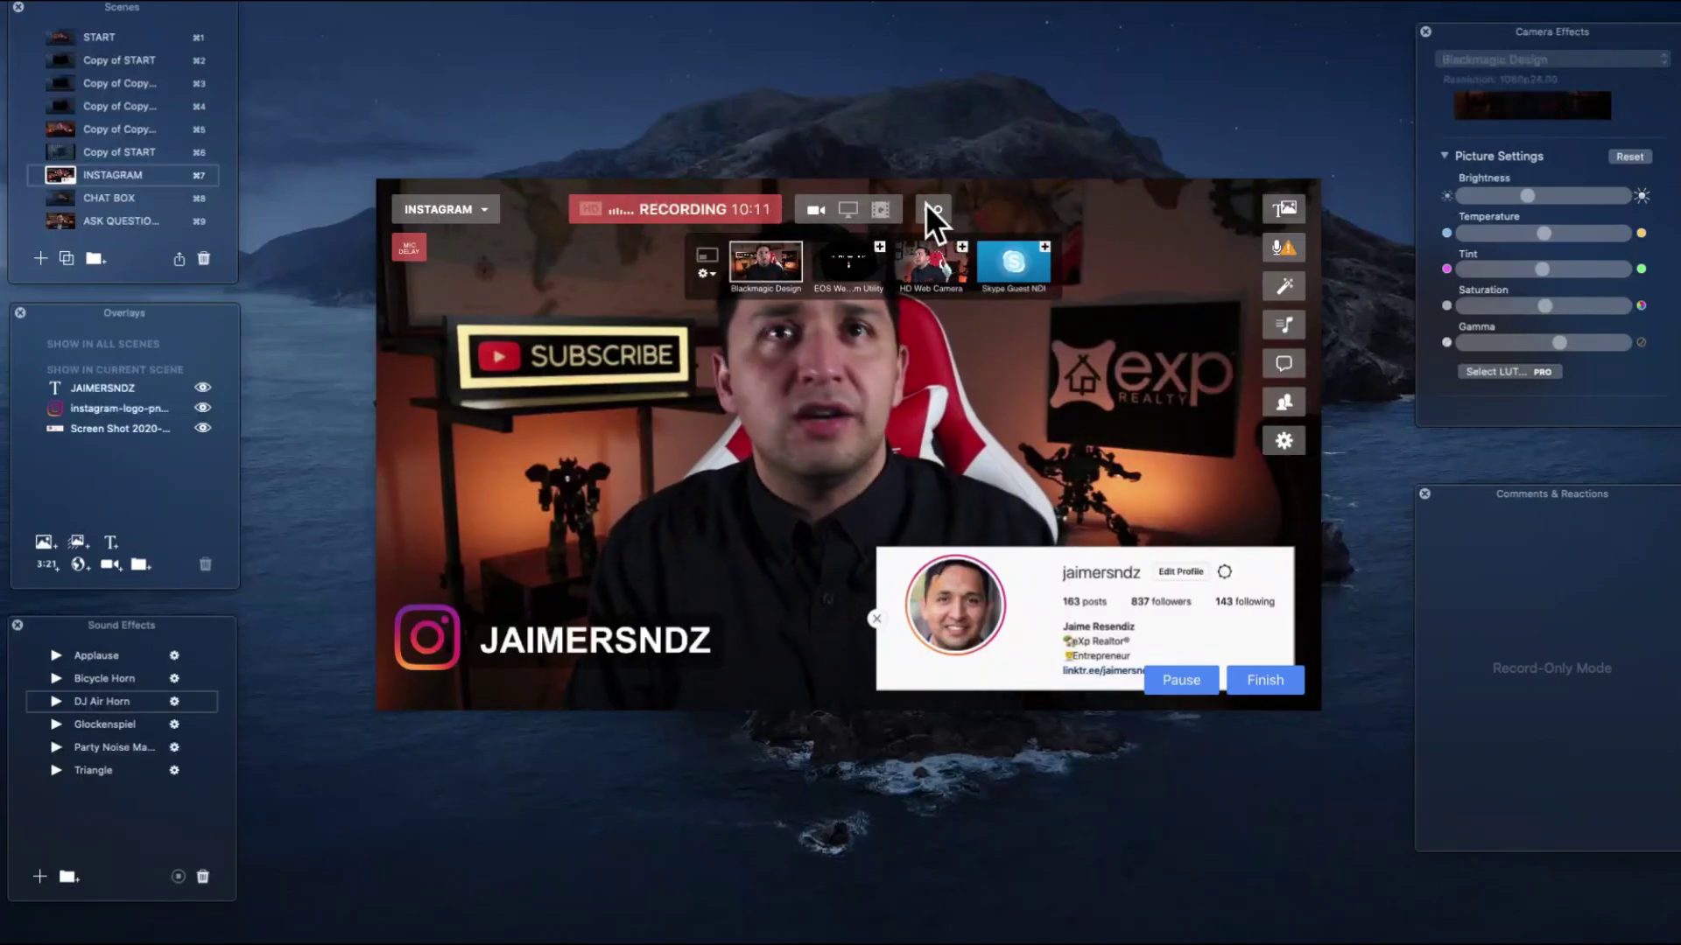
pyautogui.click(928, 260)
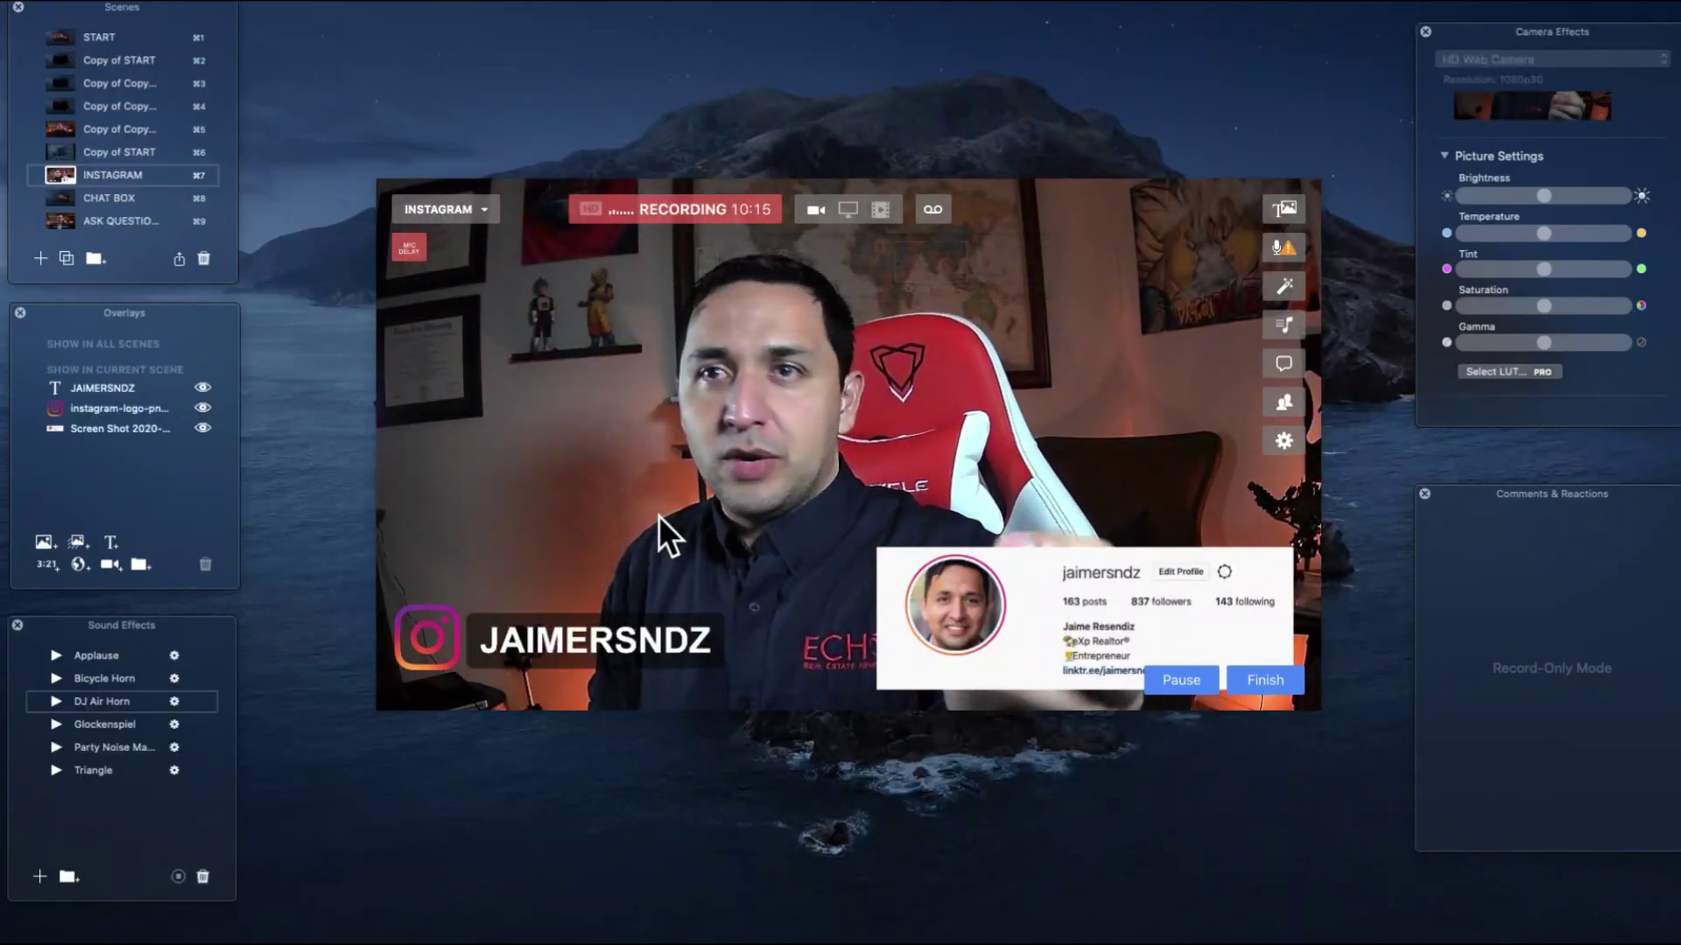
pyautogui.click(744, 266)
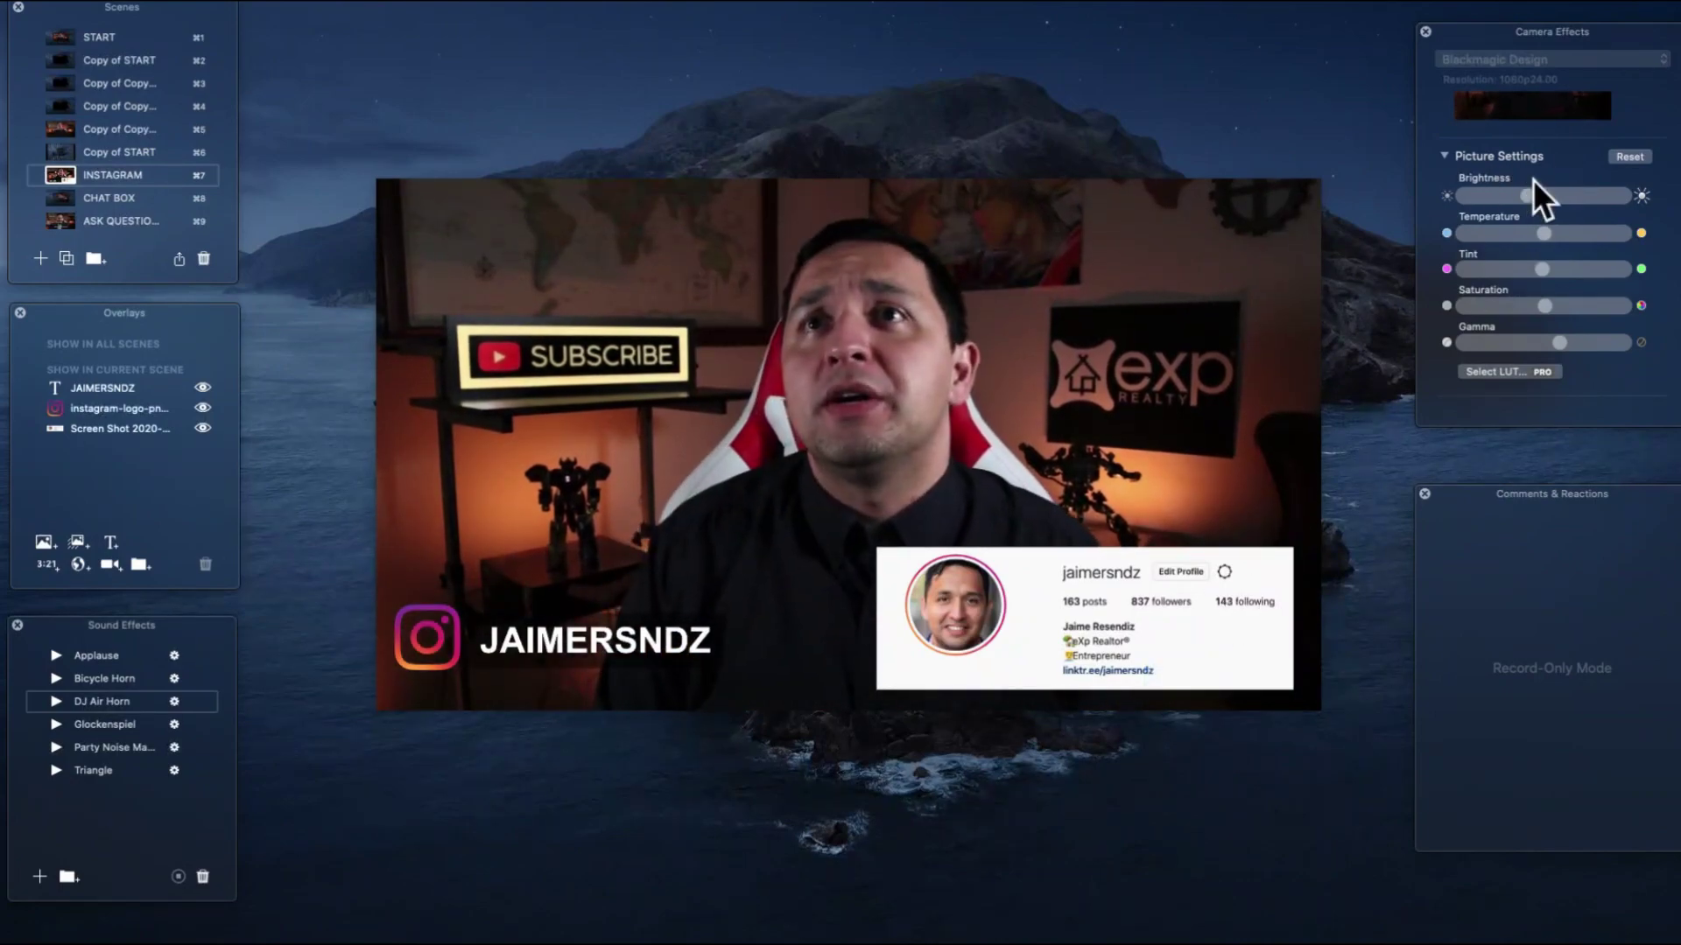
# - Examine the remaining picture settings and the camera options of the Blackmagic Design camera
pyautogui.scroll(-2, 1536, 315)
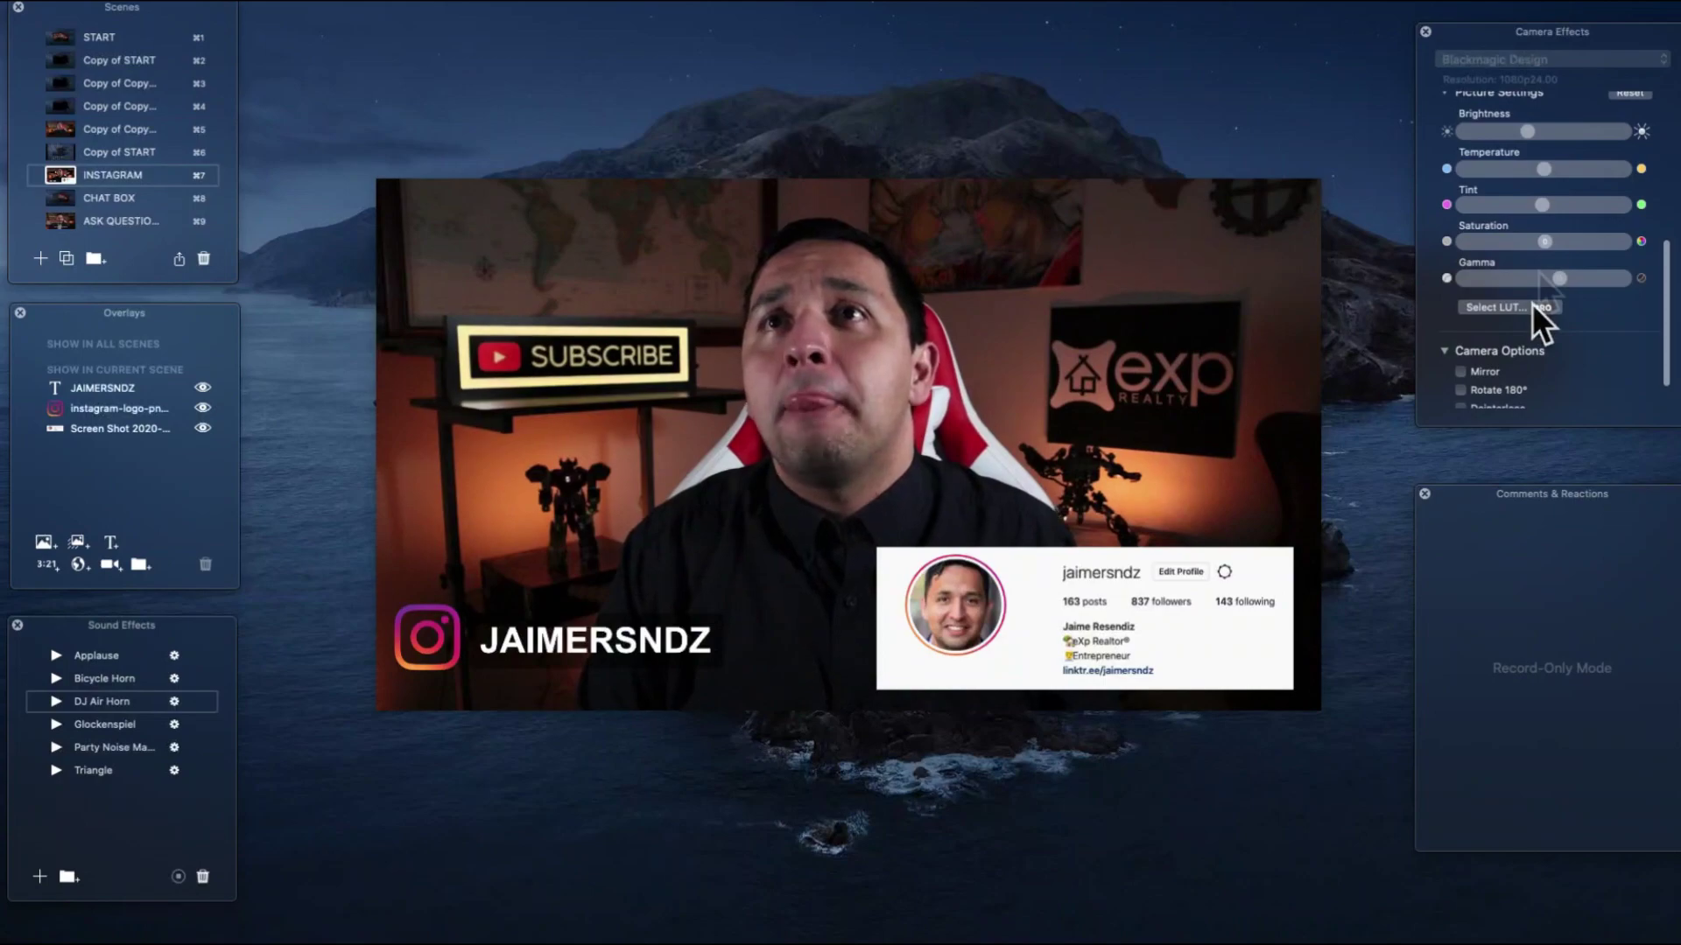
pyautogui.scroll(-2, 1531, 273)
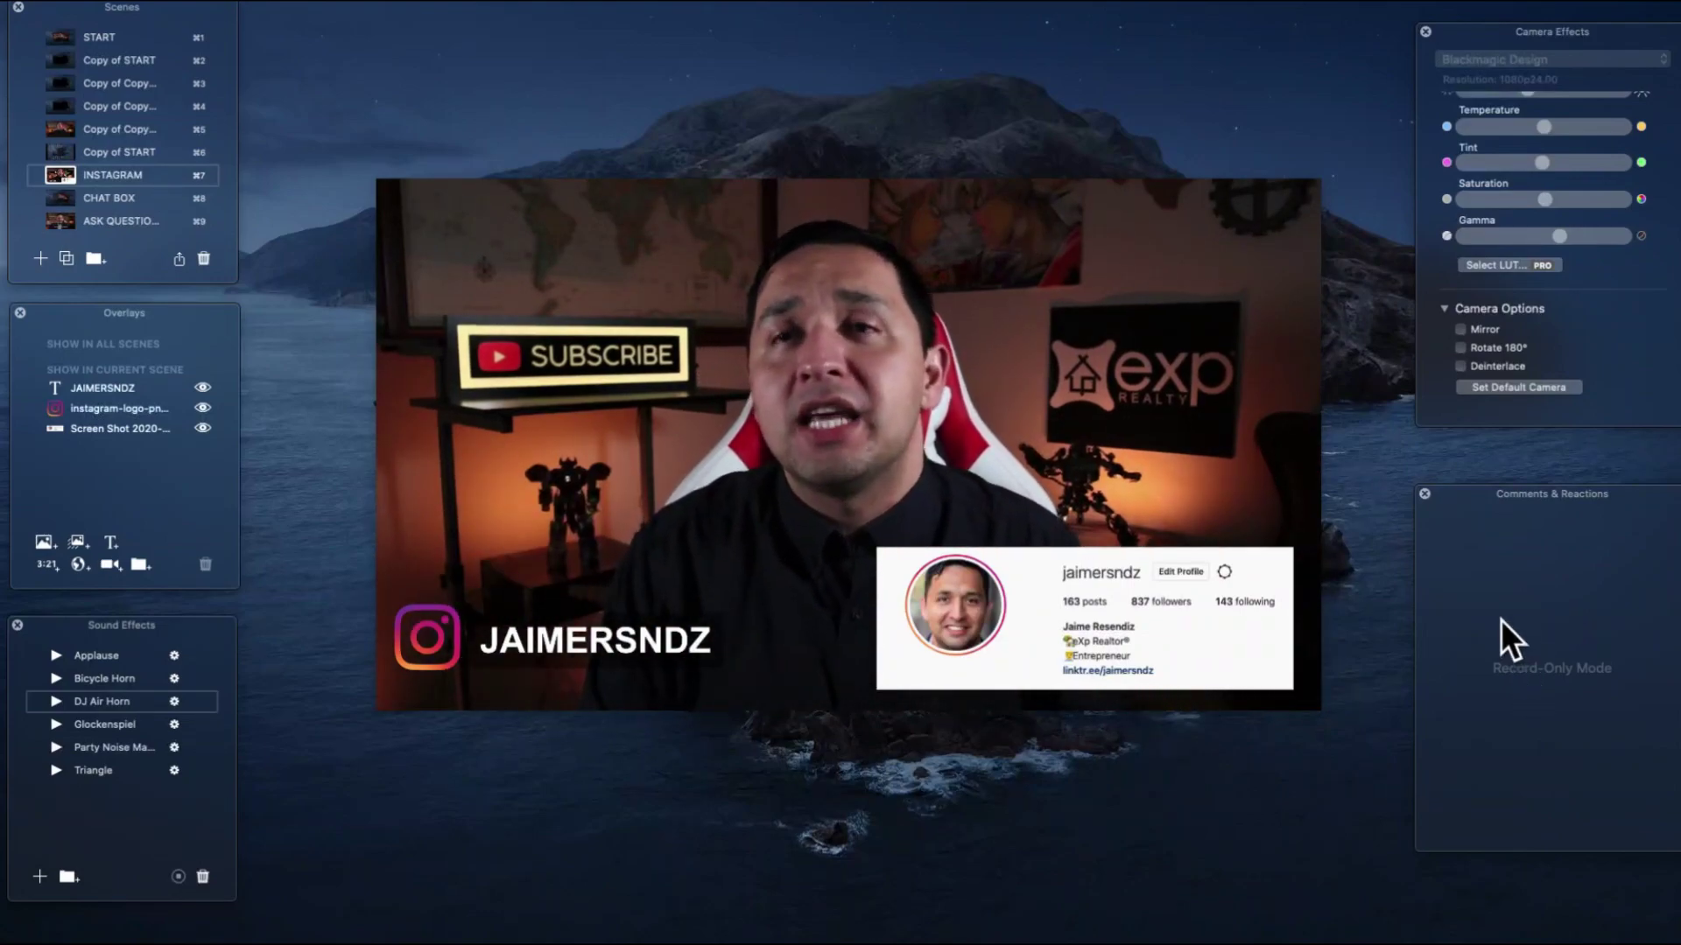
# - Switch the live video from the INSTAGRAM scene to the START scene
pyautogui.moveTo(397, 515)
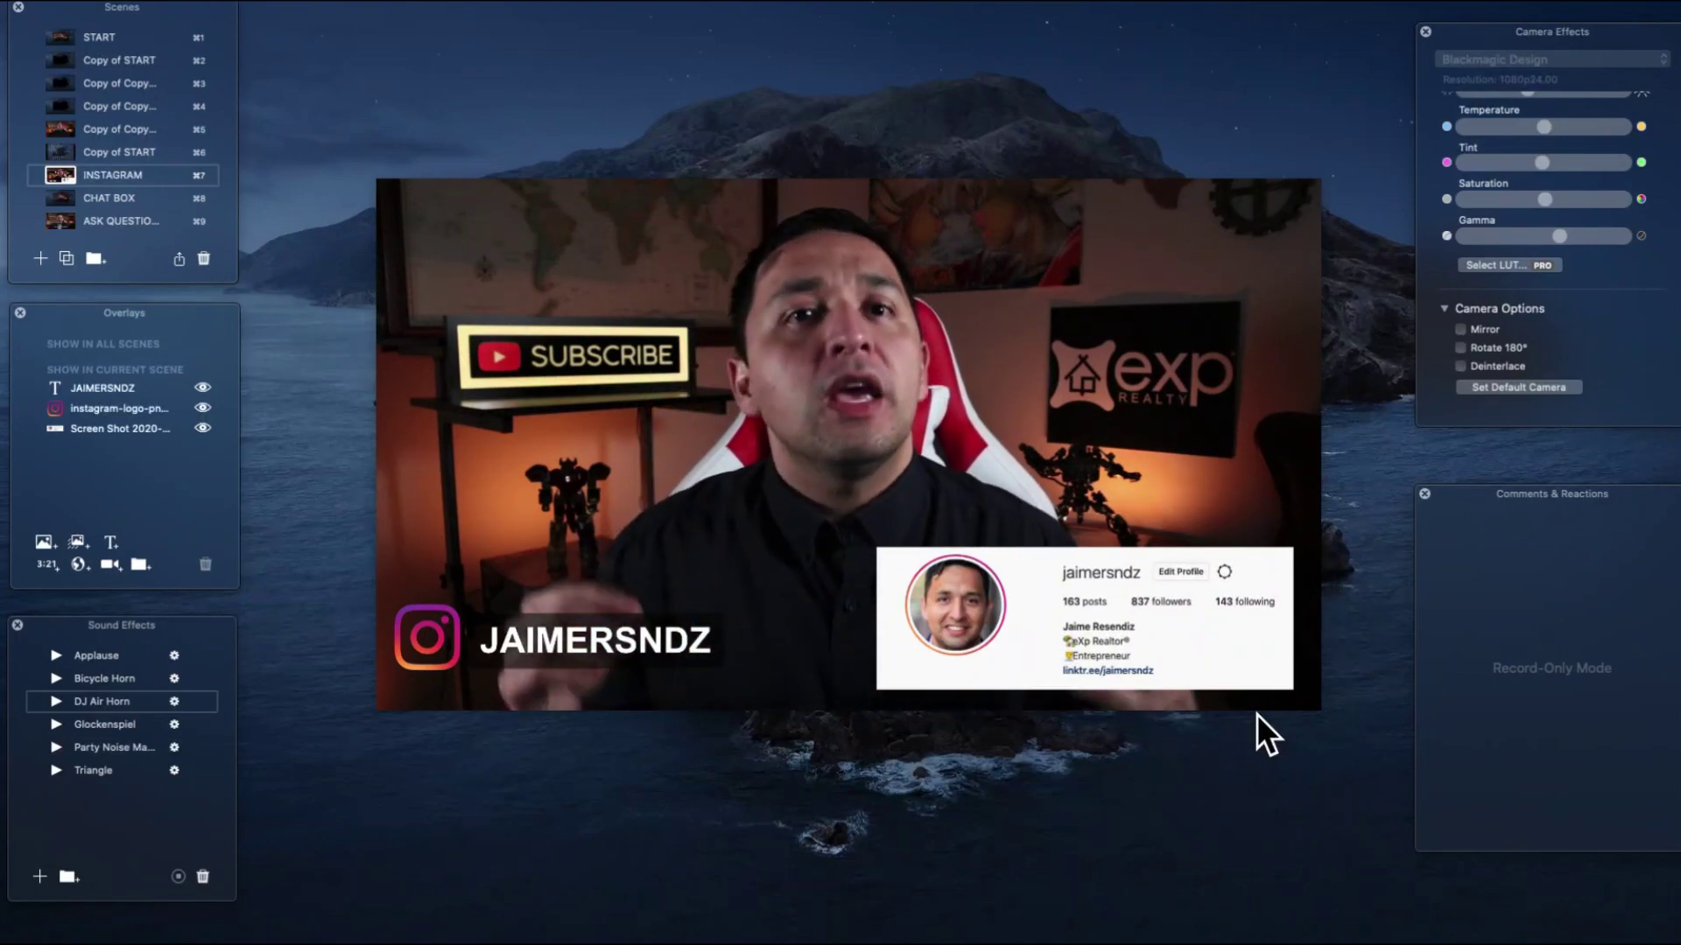
pyautogui.scroll(2, 175, 70)
pyautogui.click(58, 44)
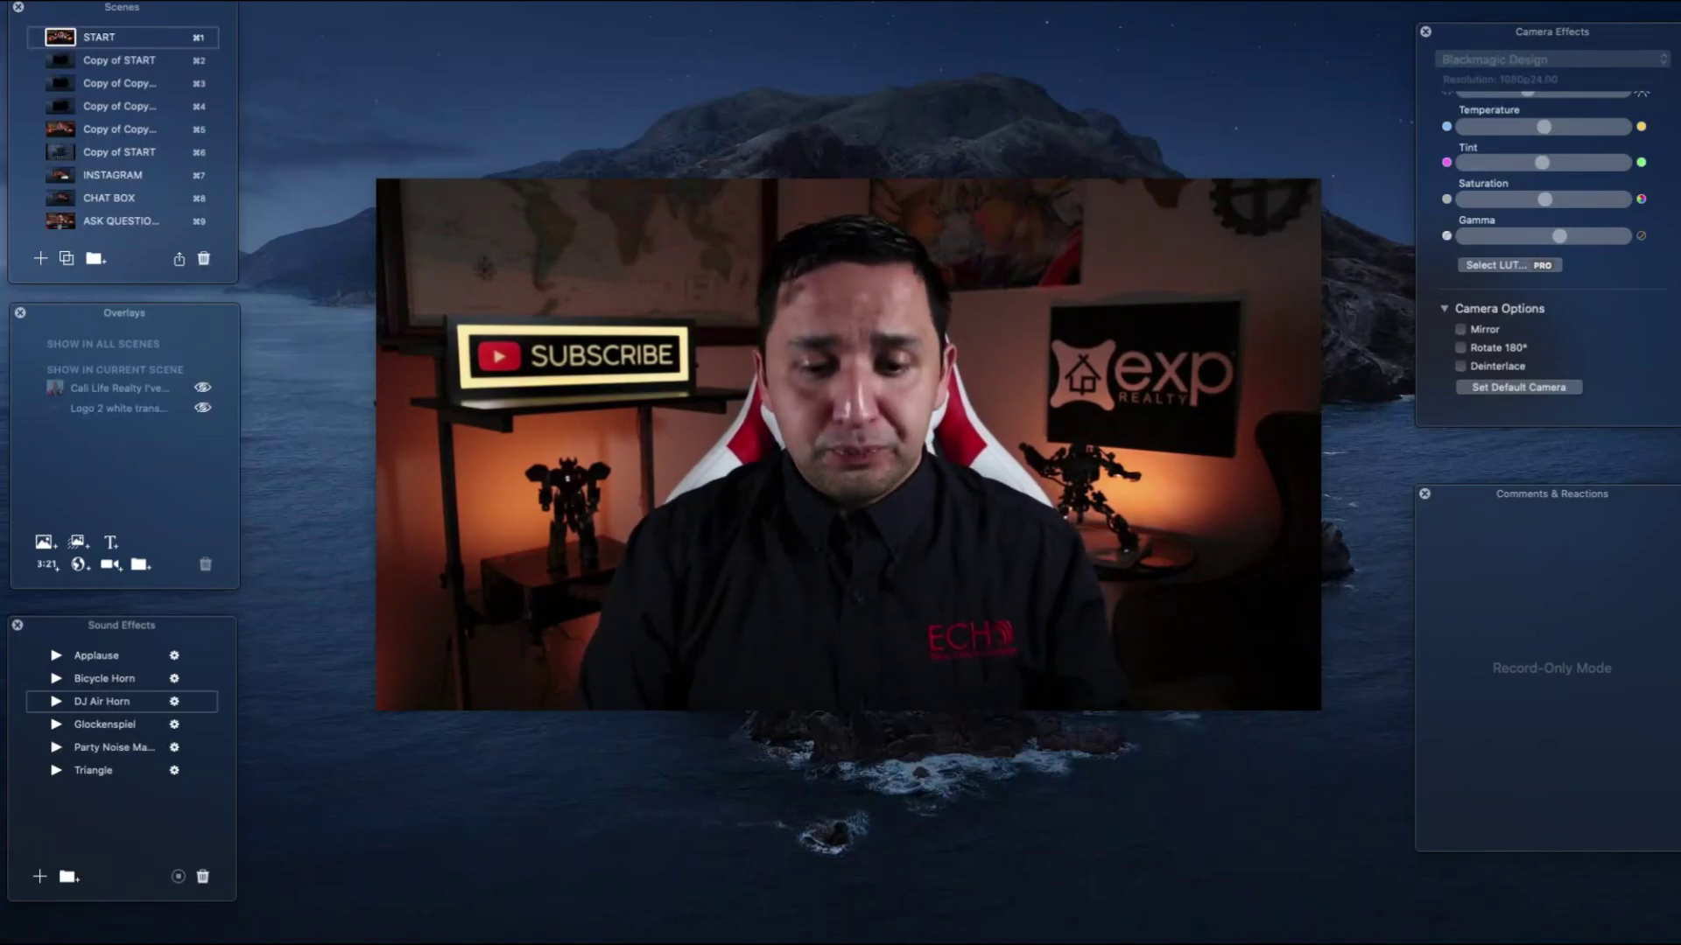
# - Open the Ecamm Live preferences and move their window down so the presenter's face stays uncovered
pyautogui.press('super+comma')
pyautogui.moveTo(688, 380); pyautogui.dragTo(654, 531)
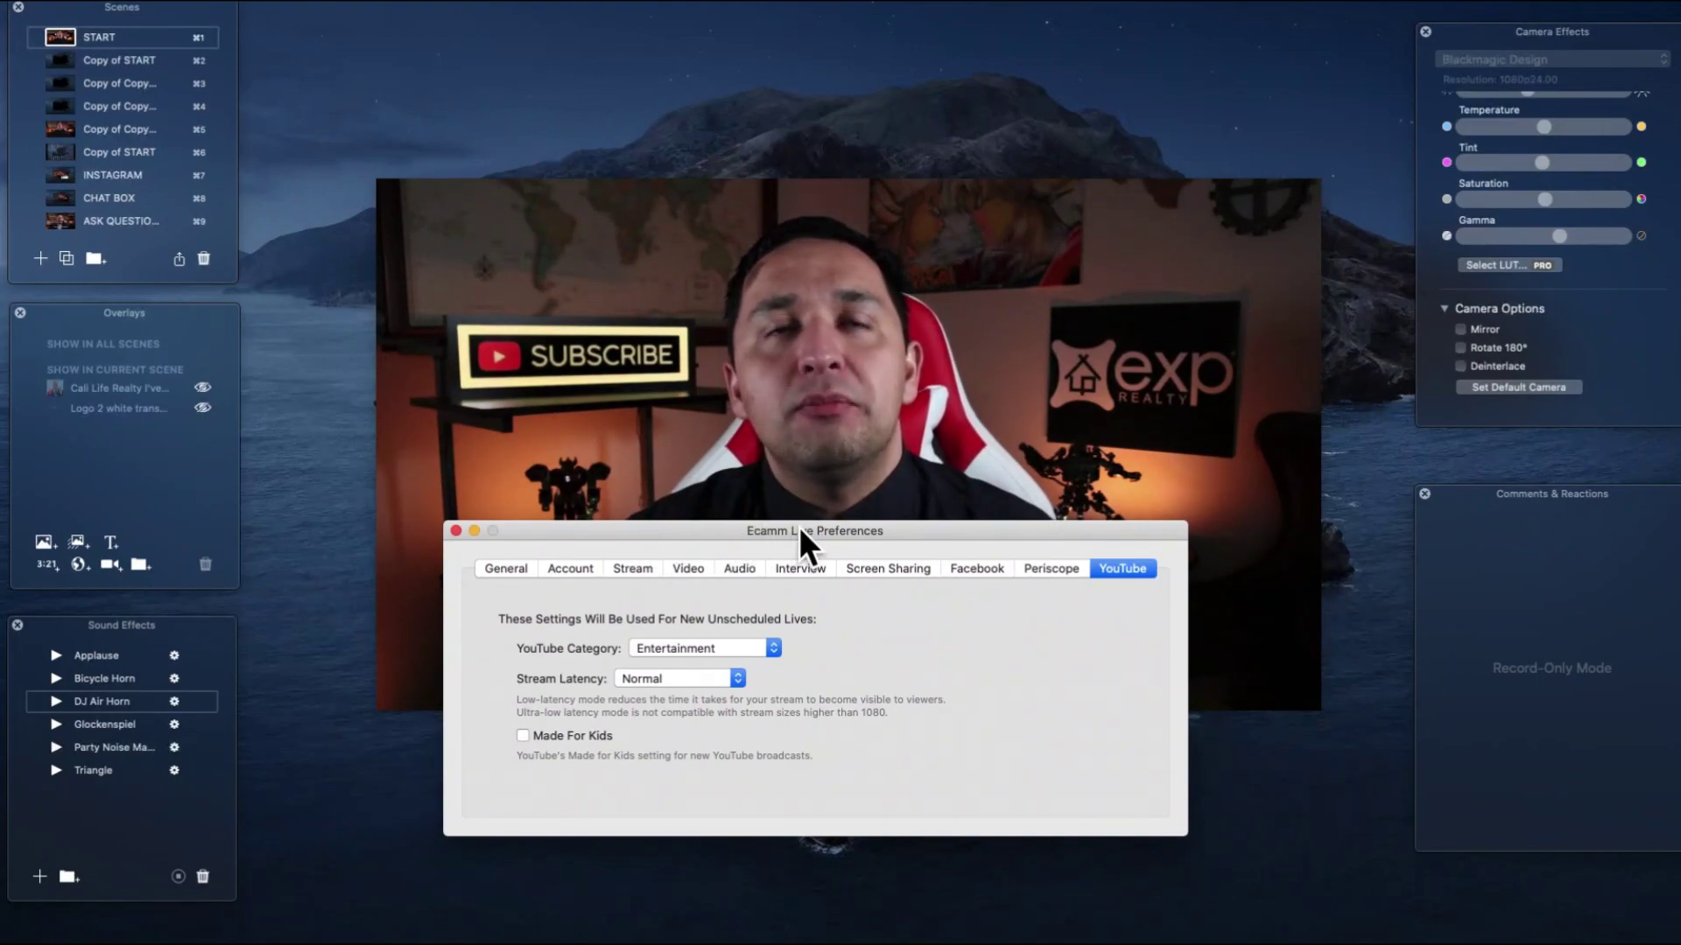
pyautogui.press('super+w')
pyautogui.click(1276, 438)
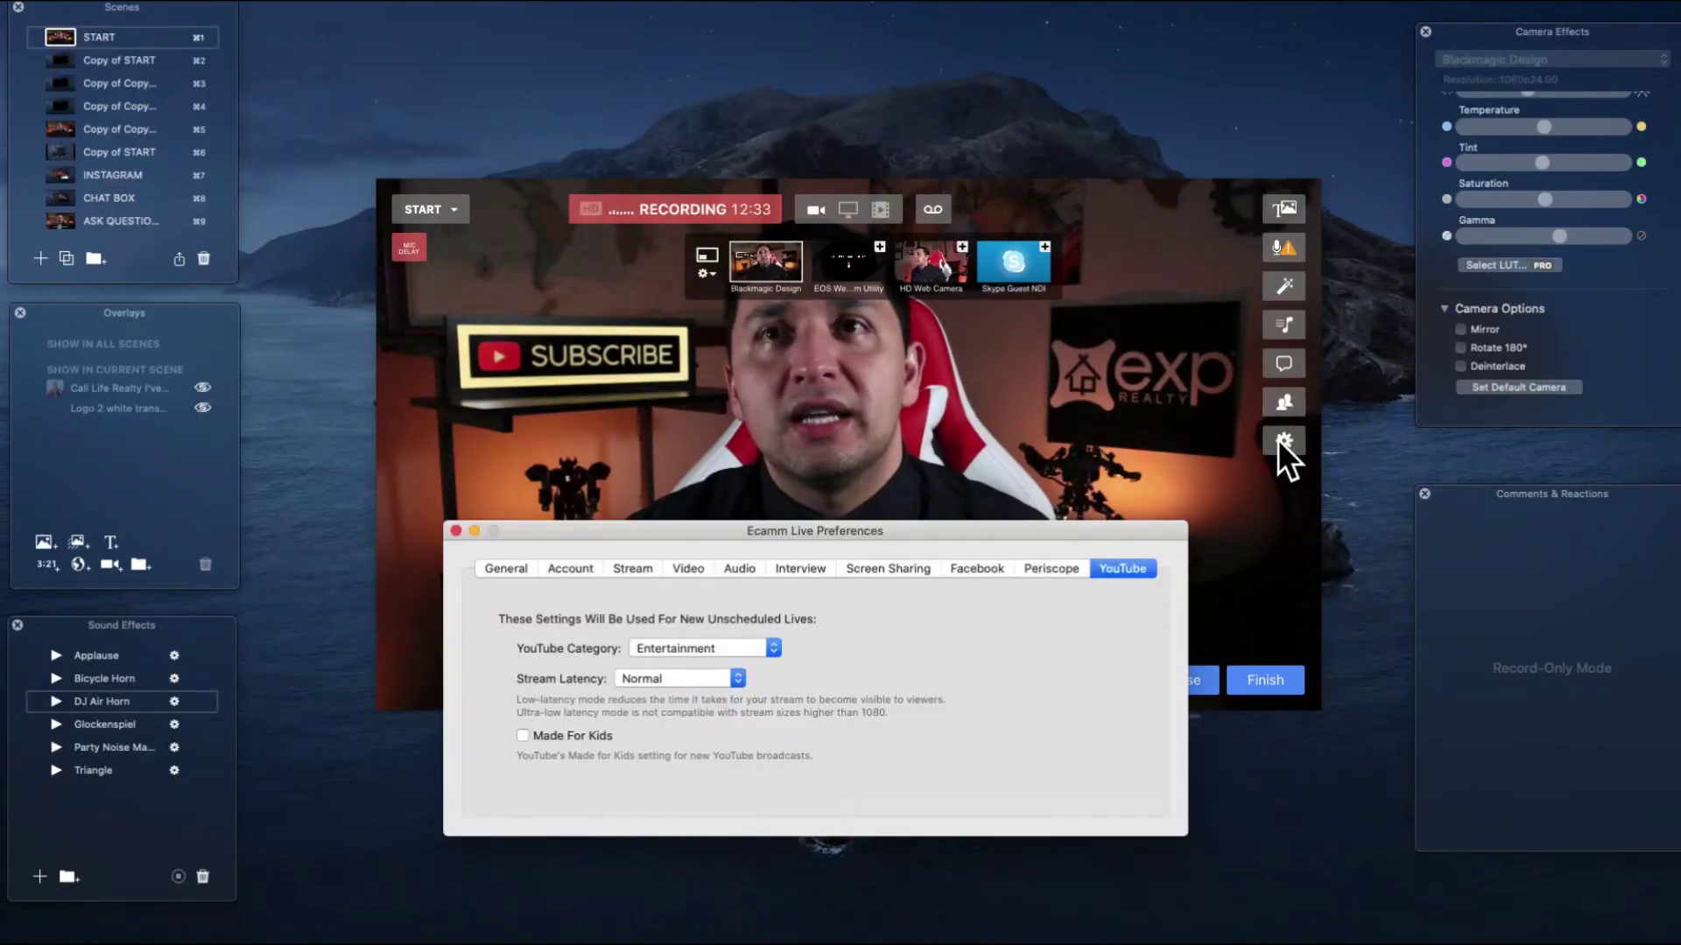
# - Show the General preferences and move the video window and the Preferences window up the screen so all the options fit
pyautogui.click(503, 570)
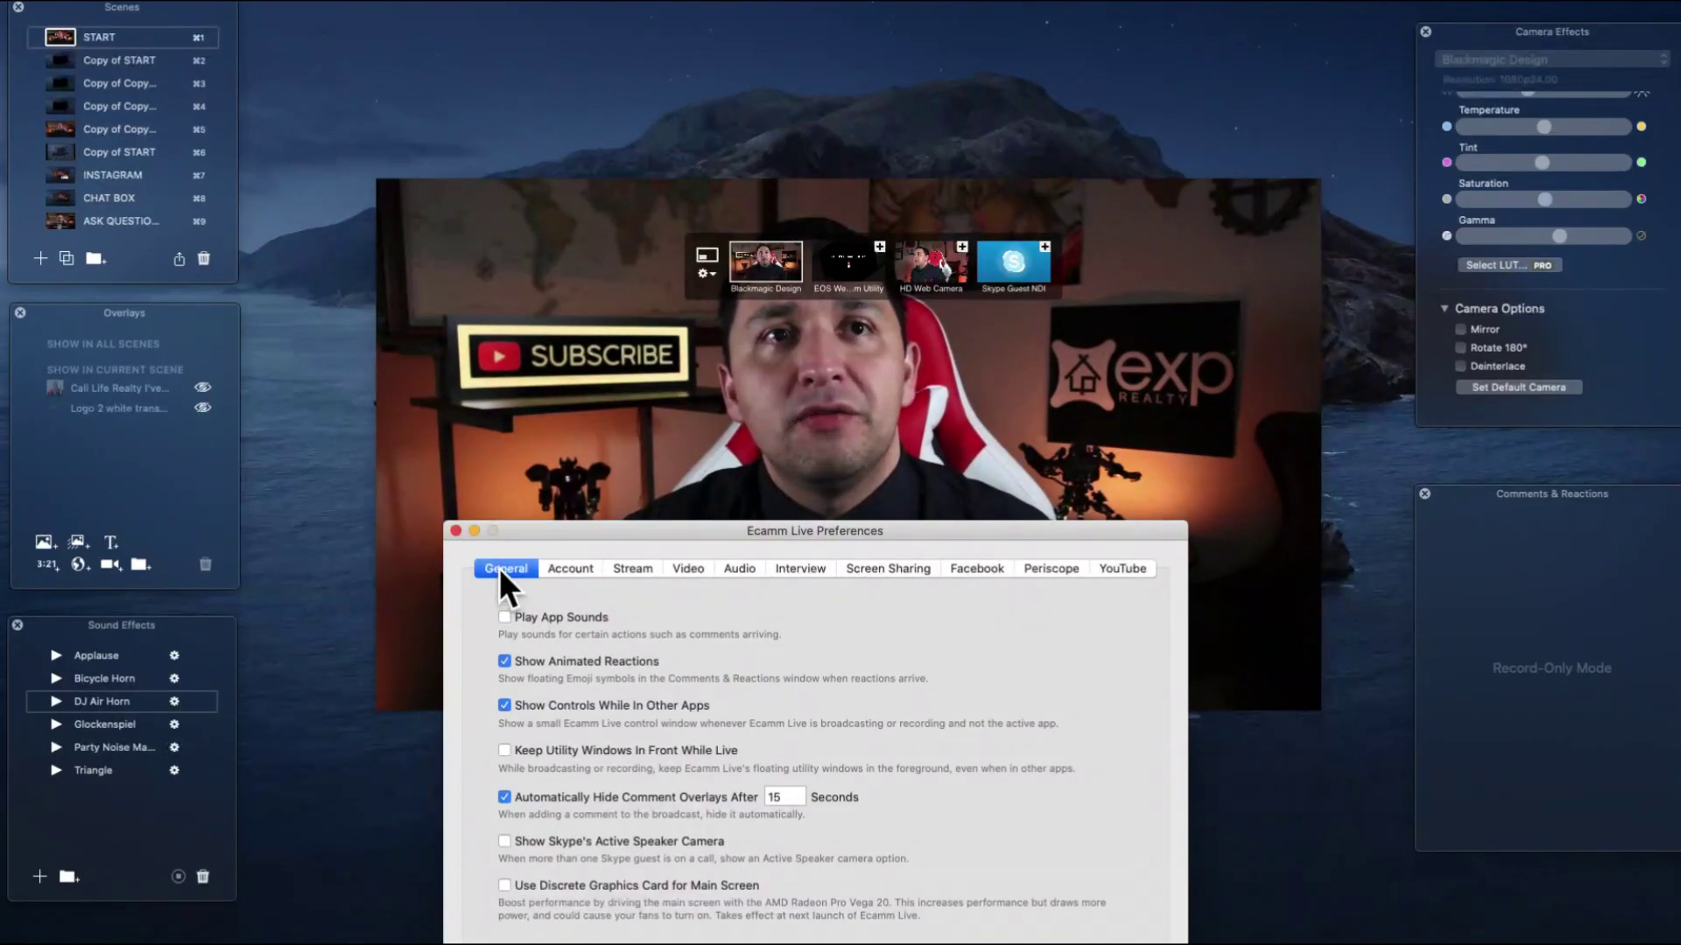
pyautogui.click(741, 485)
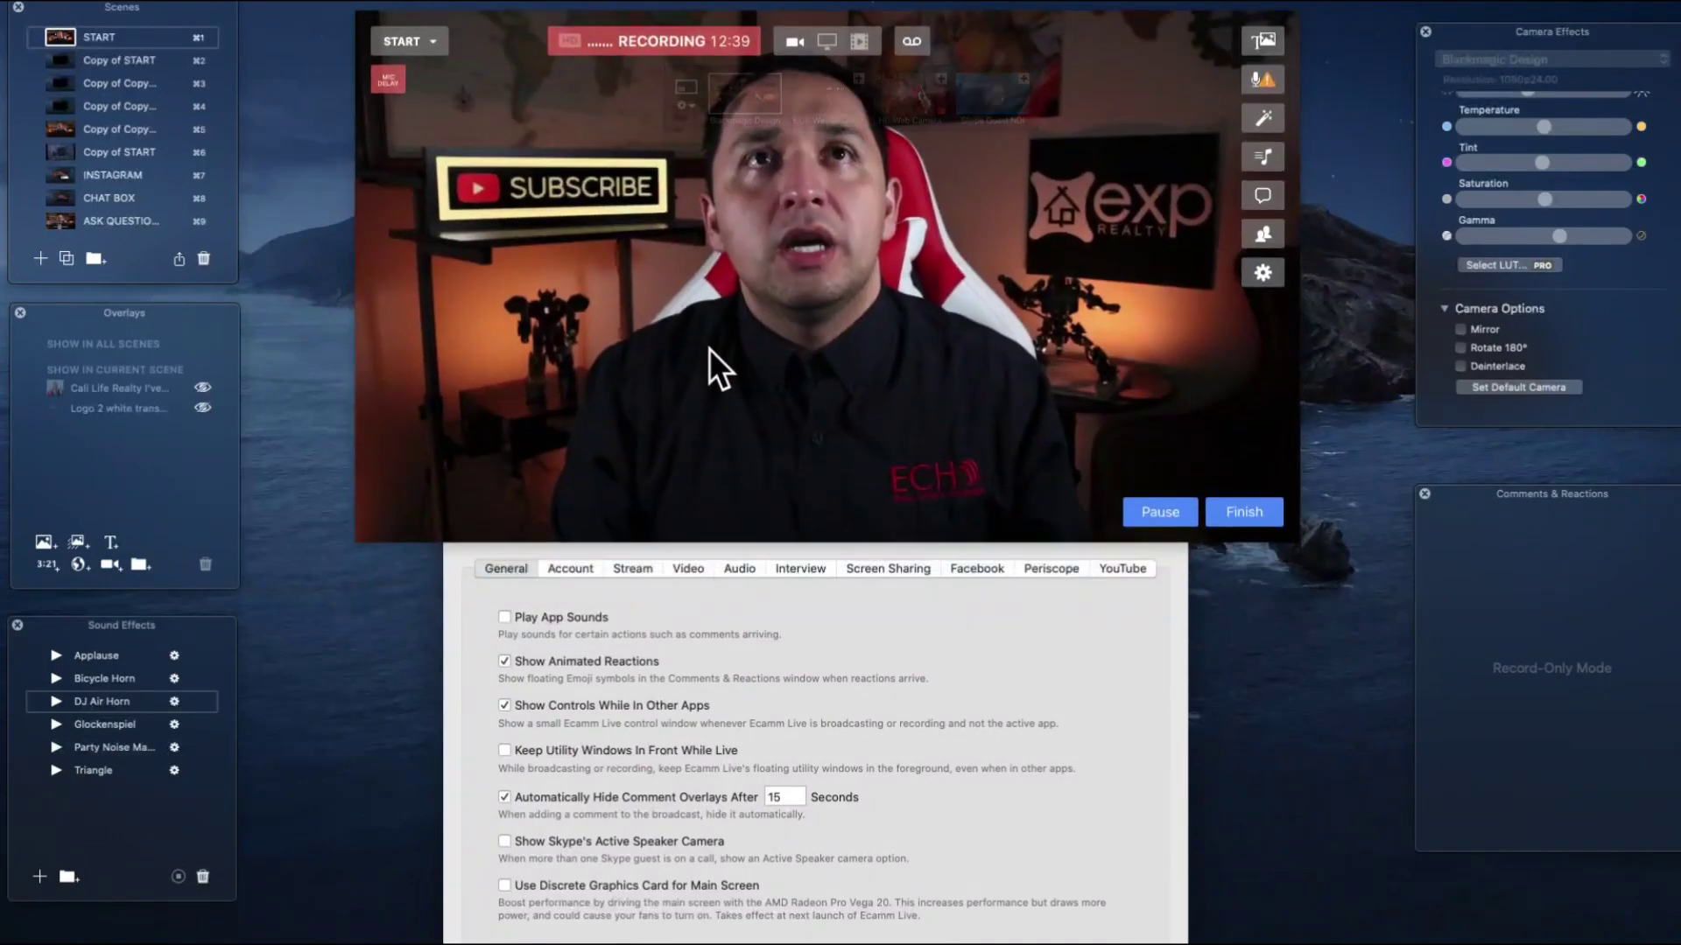
pyautogui.moveTo(782, 527); pyautogui.dragTo(764, 273)
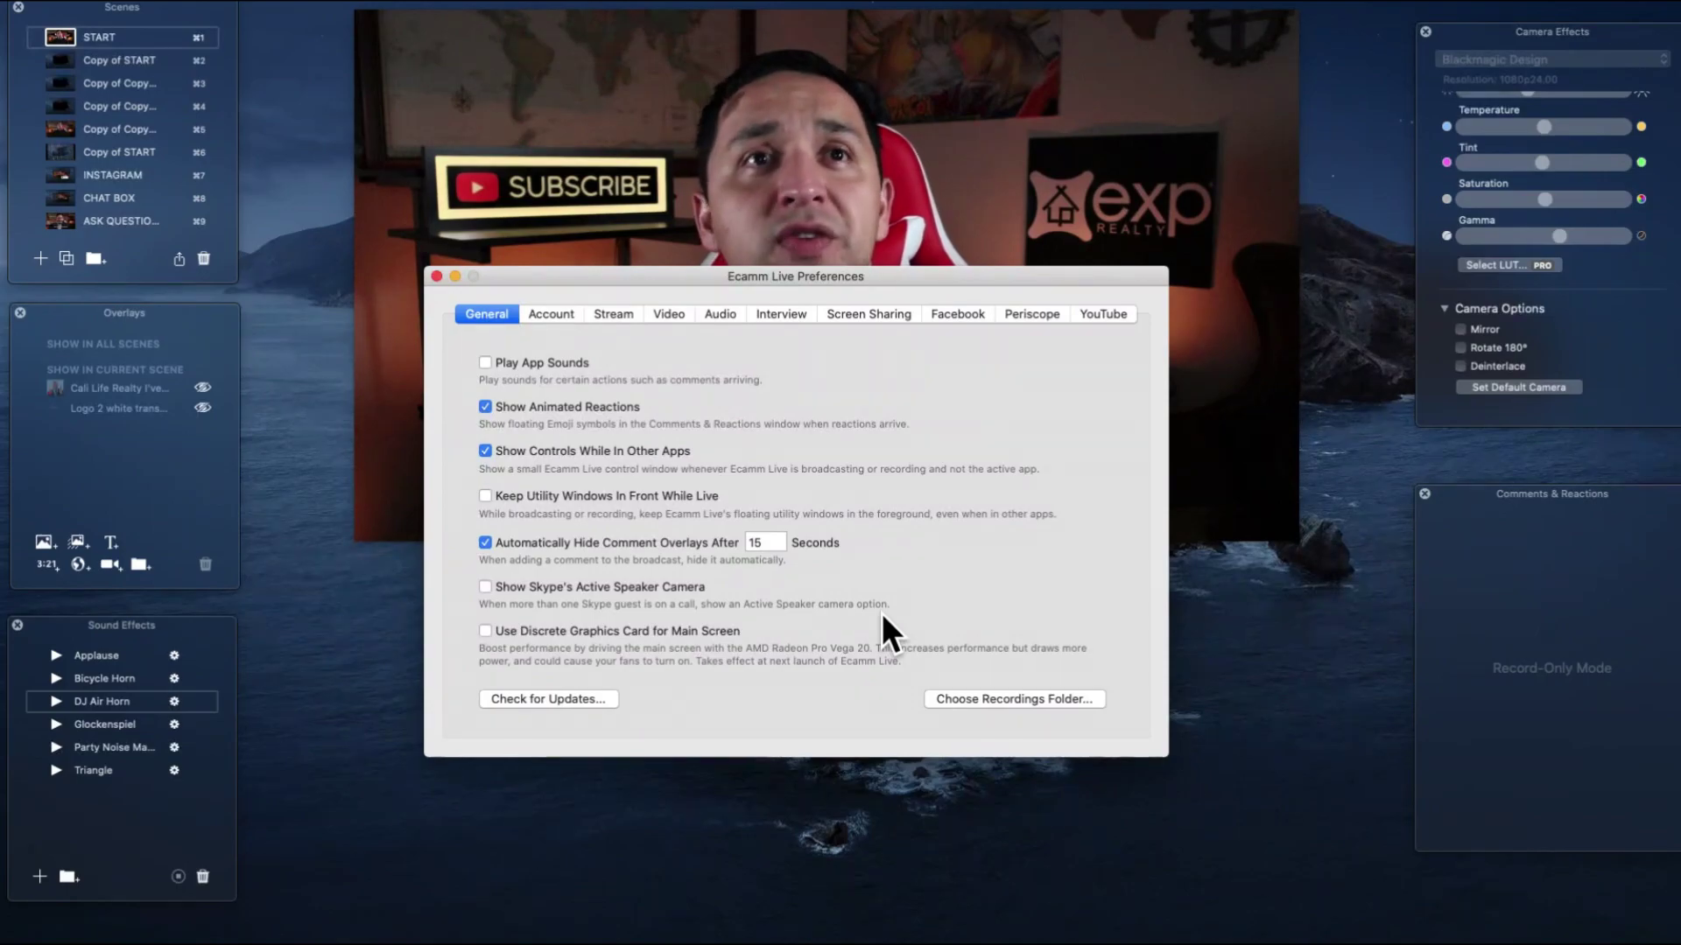
# - Review the Account, Stream, Video, Audio and Interview preferences, moving the Preferences window down below the presenter's face
pyautogui.click(545, 316)
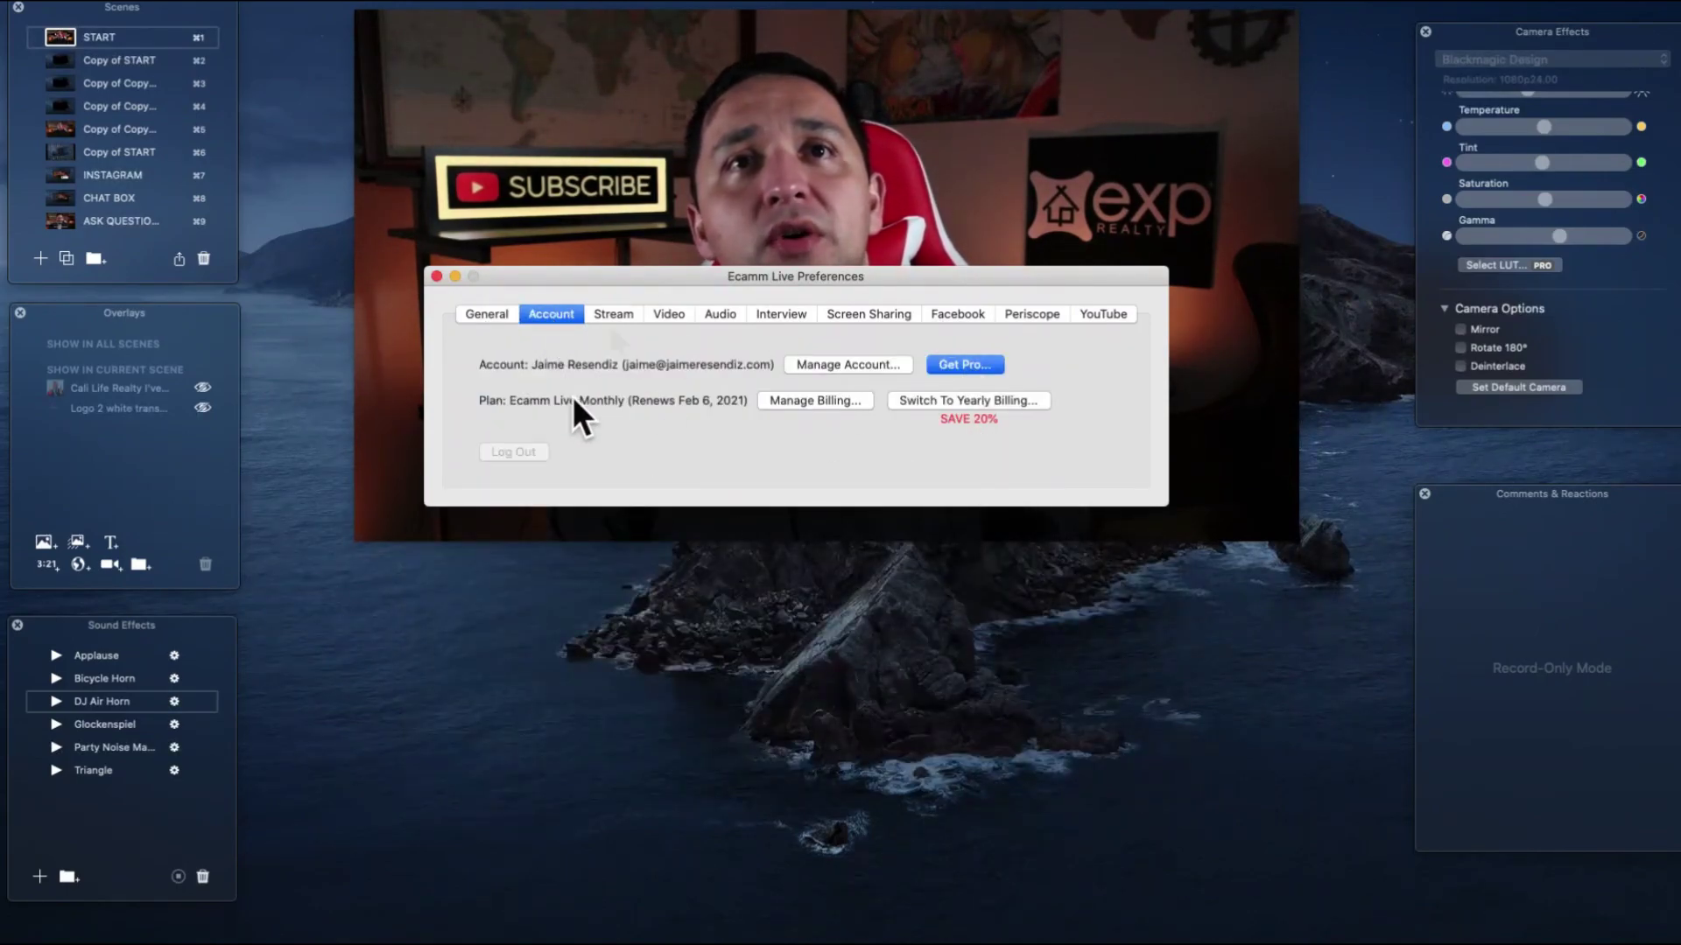
pyautogui.click(624, 312)
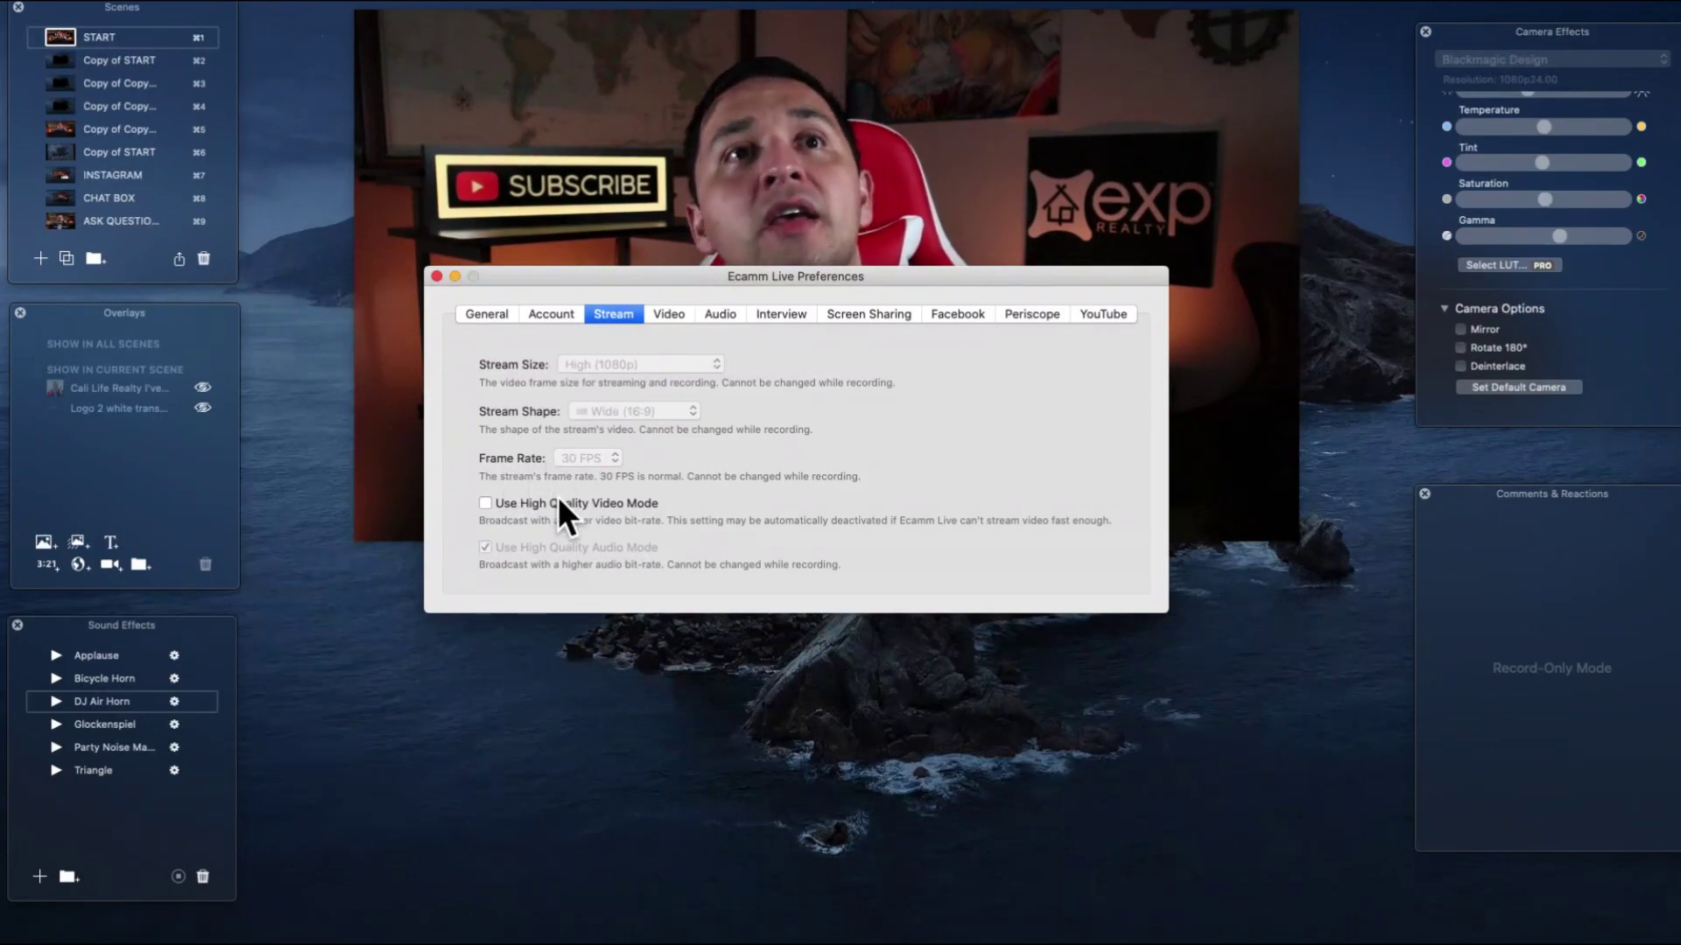
pyautogui.click(674, 313)
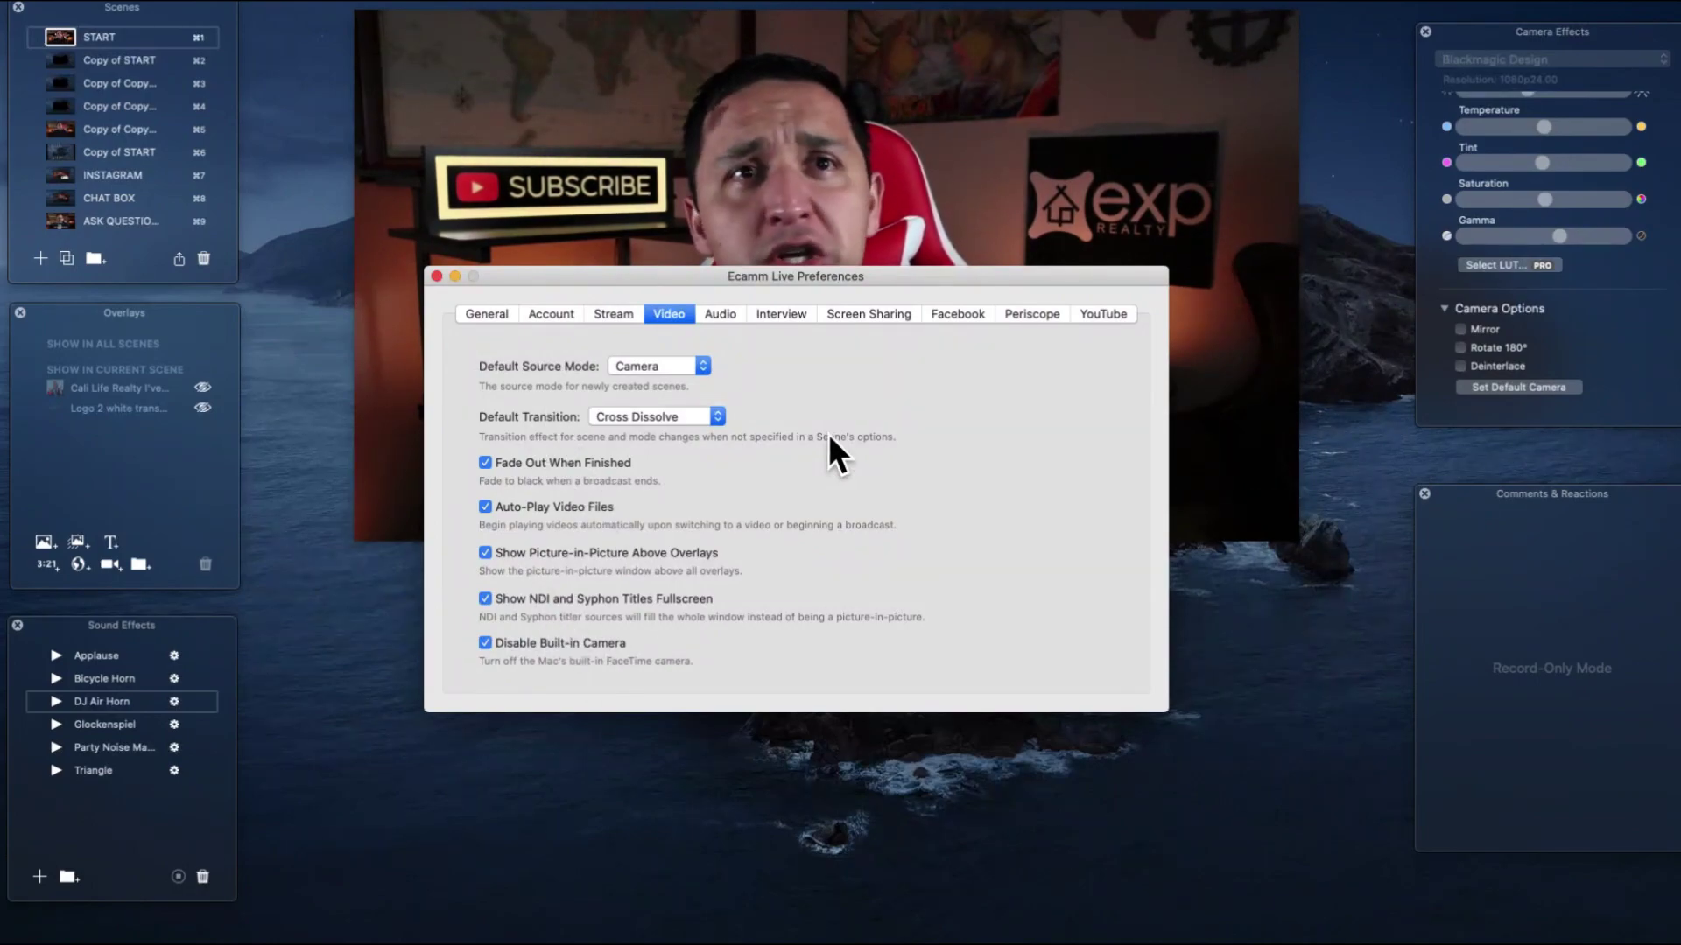
pyautogui.click(717, 312)
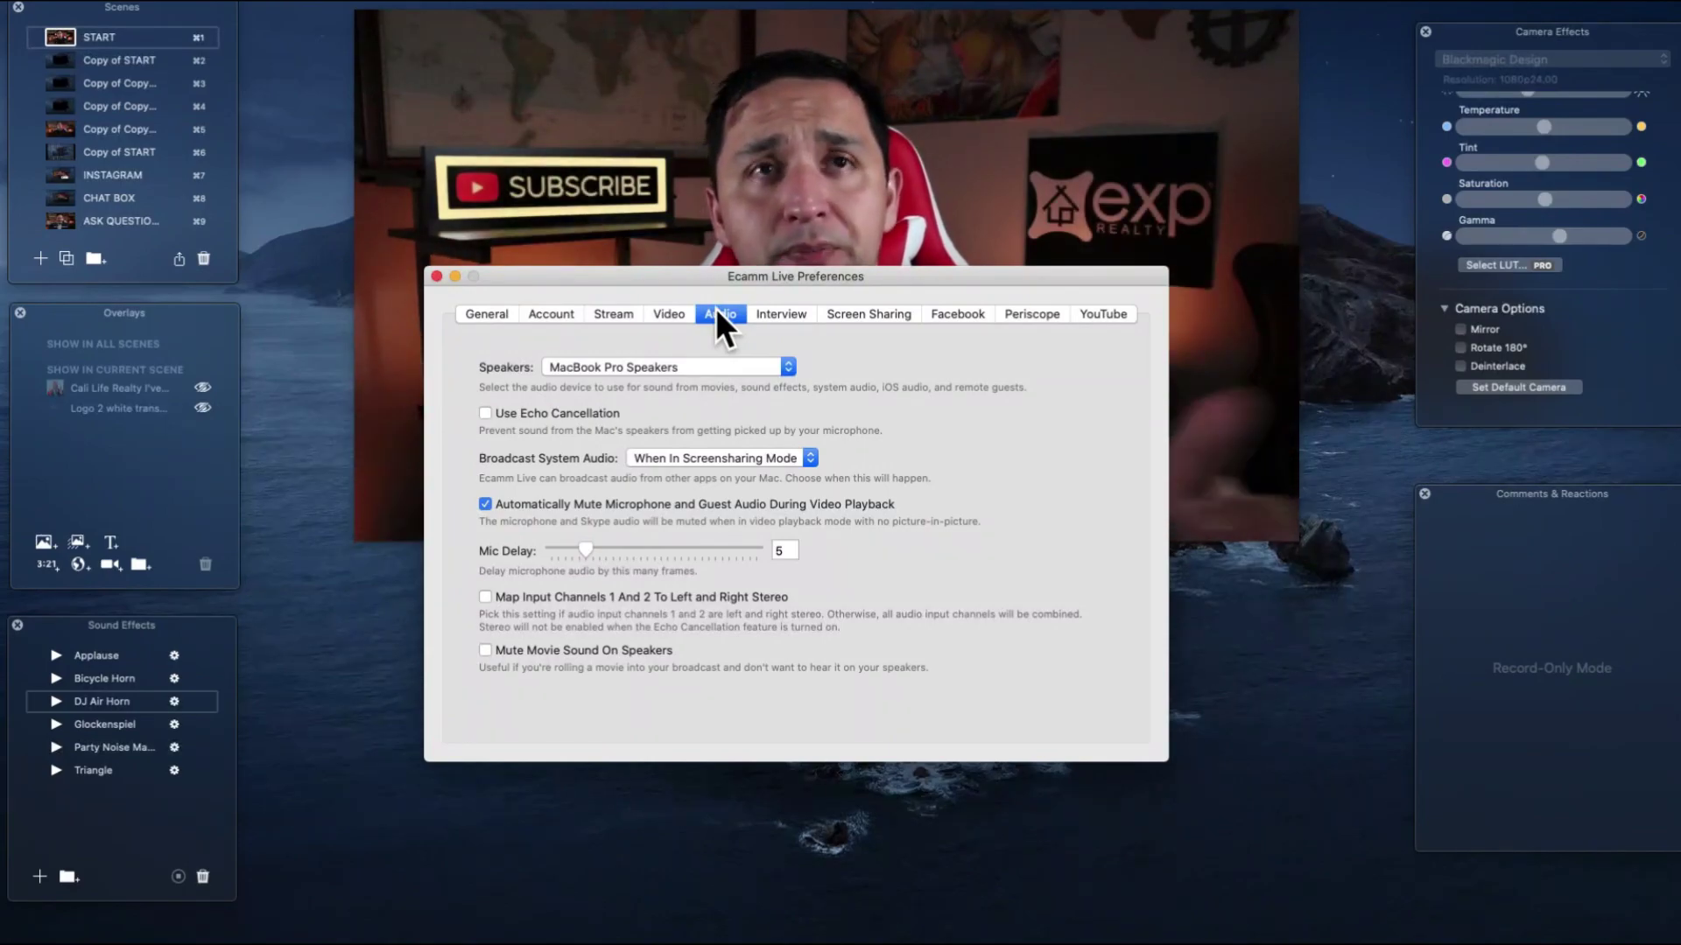
pyautogui.moveTo(600, 284); pyautogui.dragTo(591, 343)
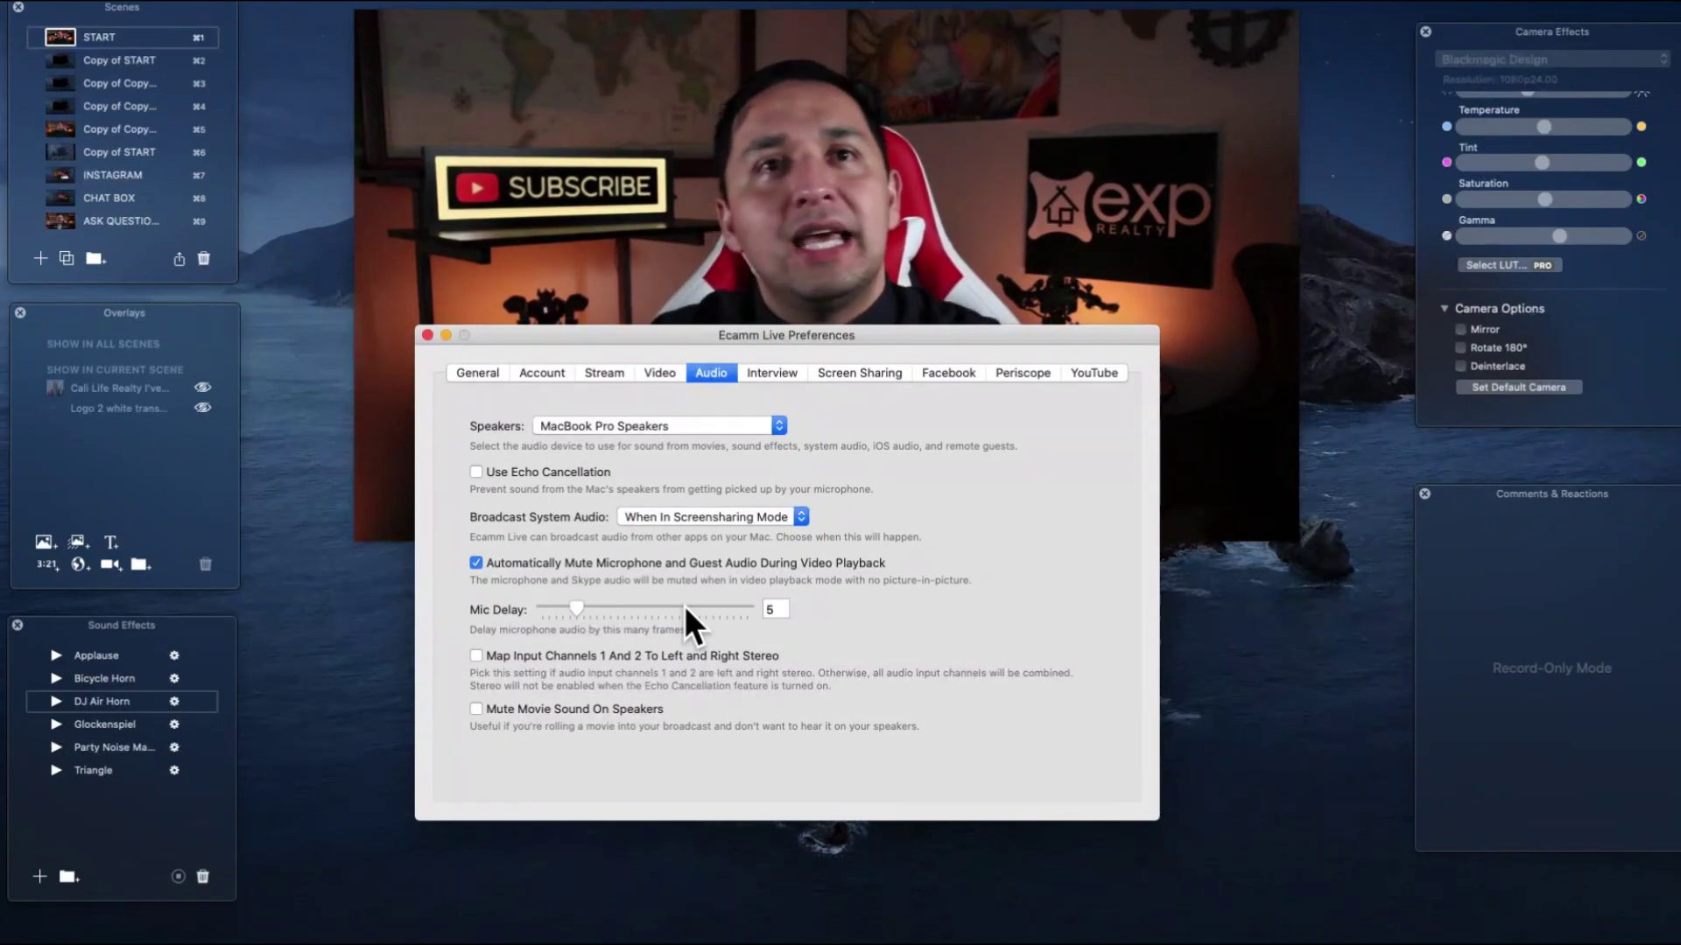
pyautogui.click(774, 374)
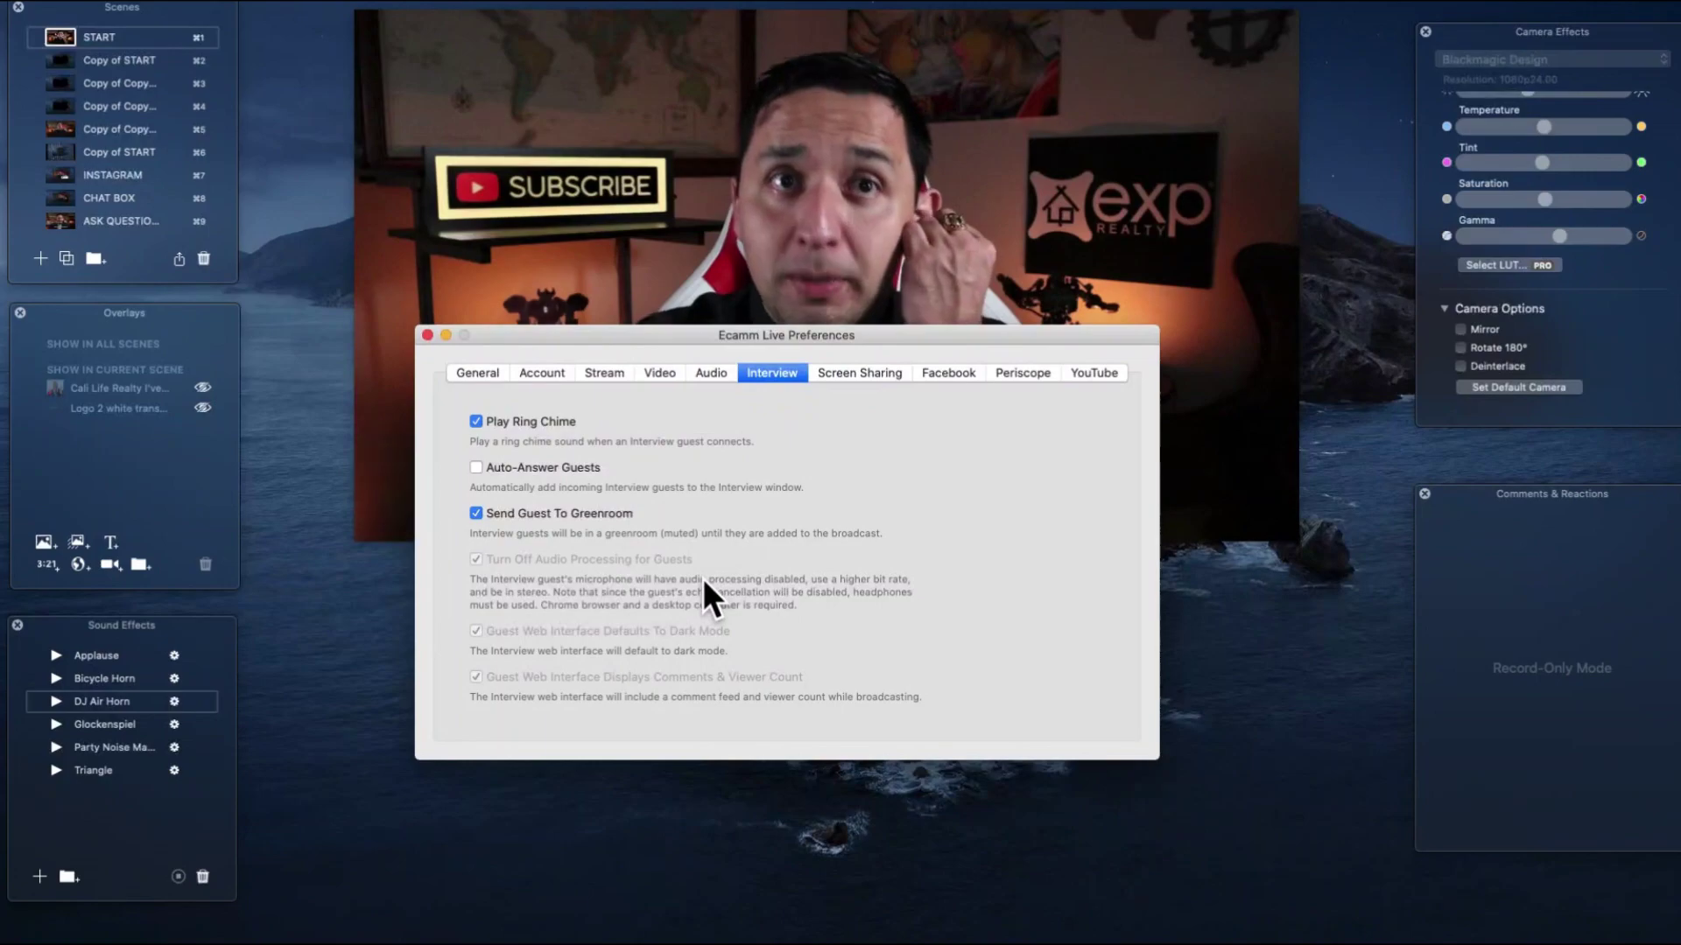
# - Try different mouse cursor sizes in the Screen Sharing preferences, leaving the size about a third of the way from Normal to Gigantic
pyautogui.click(859, 372)
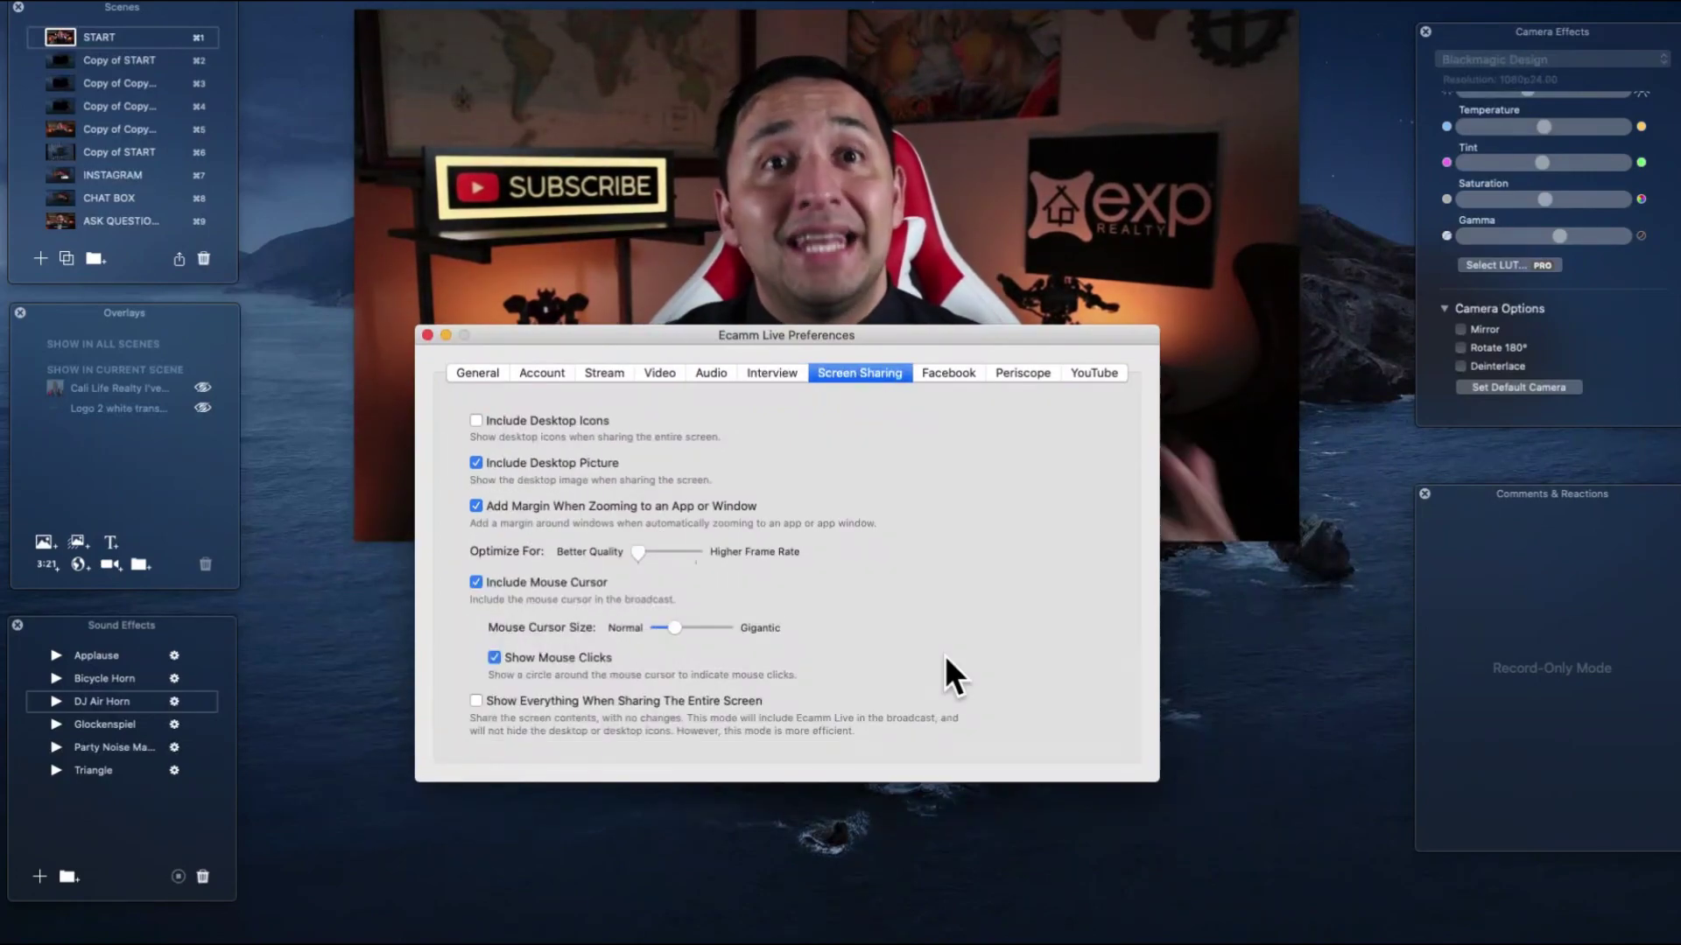
pyautogui.moveTo(679, 626); pyautogui.dragTo(742, 624)
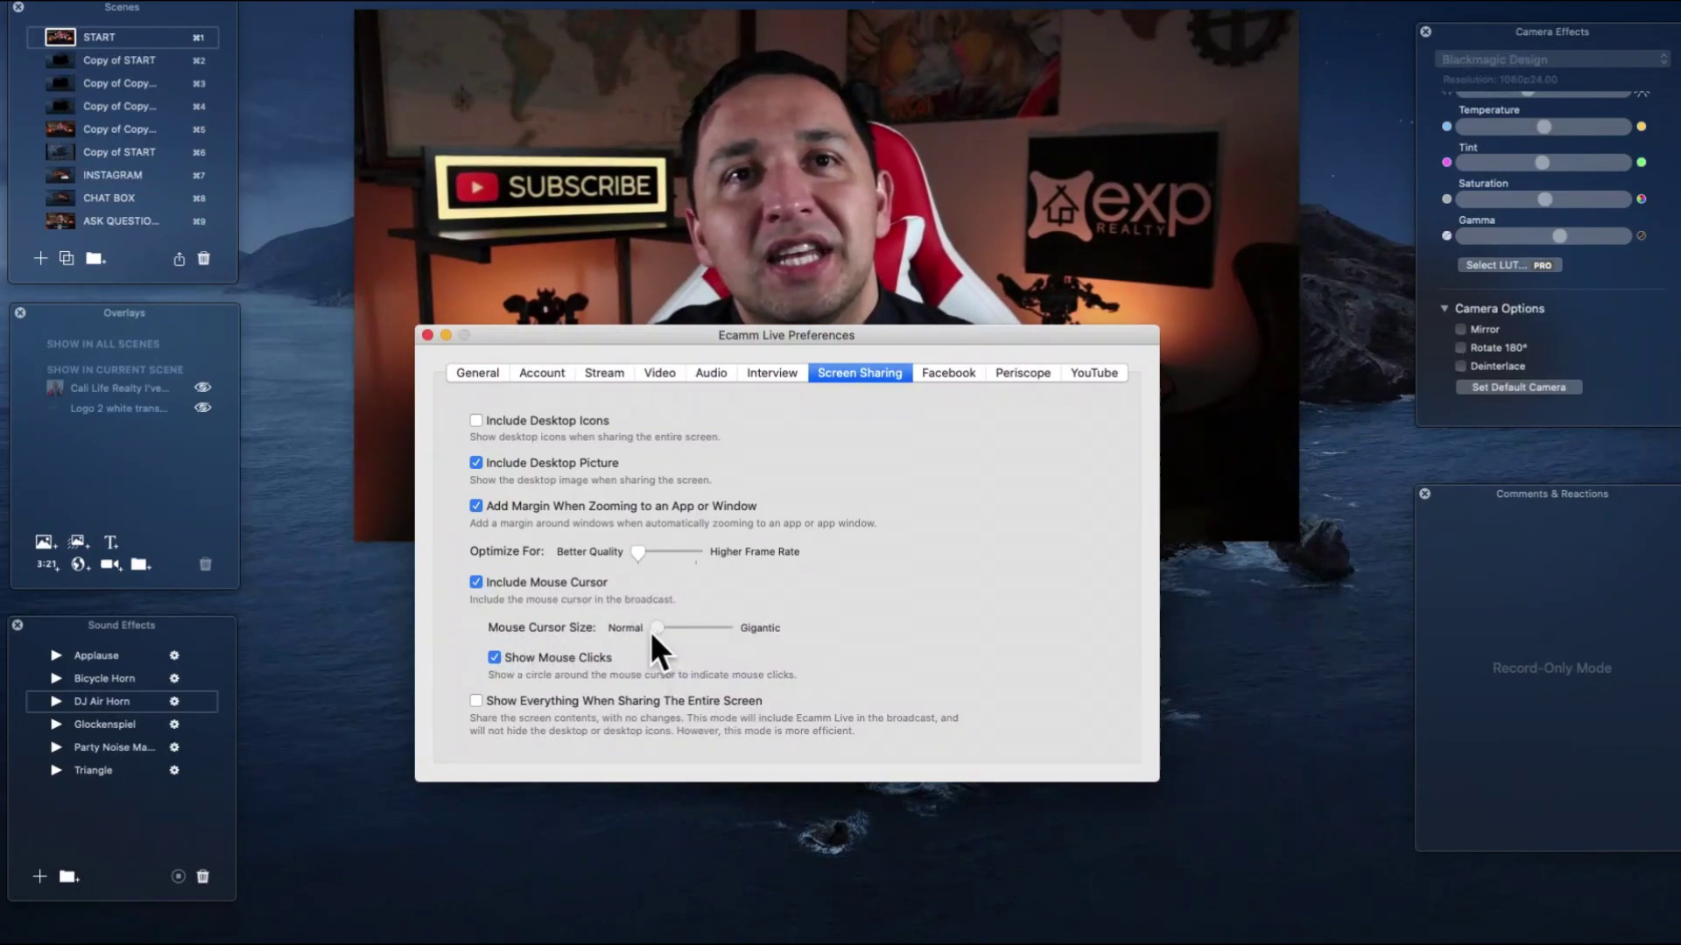
pyautogui.moveTo(686, 636); pyautogui.dragTo(680, 637)
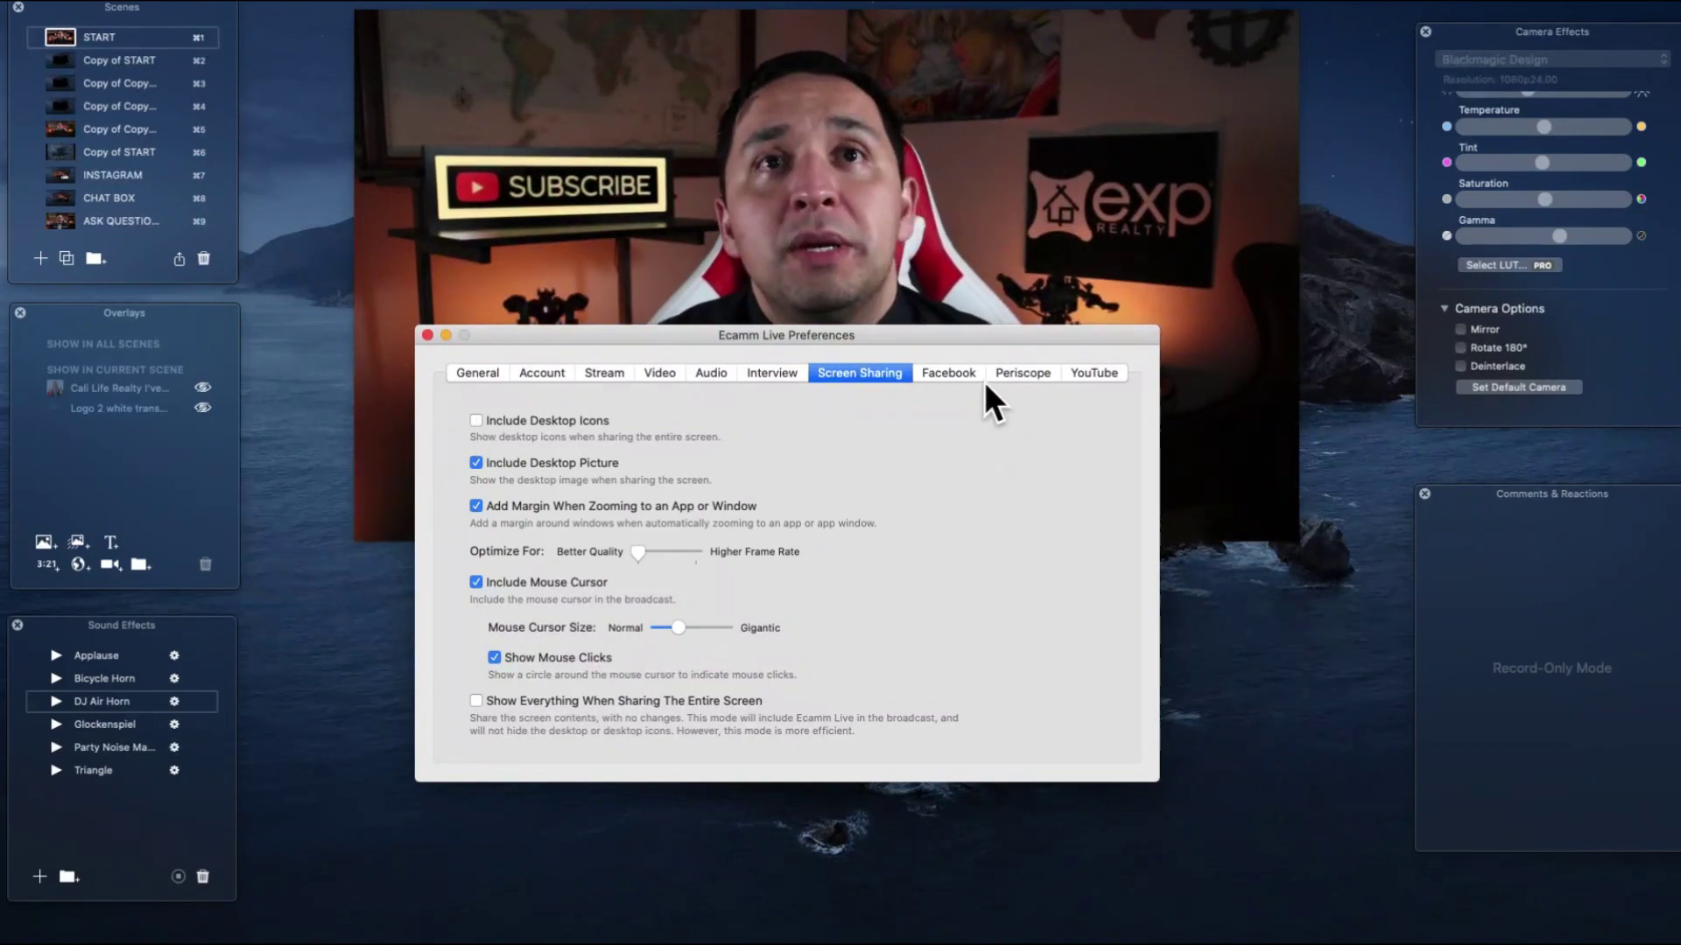
# - Review the Facebook, Periscope and YouTube preferences, return to the General preferences and close the Preferences window
pyautogui.click(954, 370)
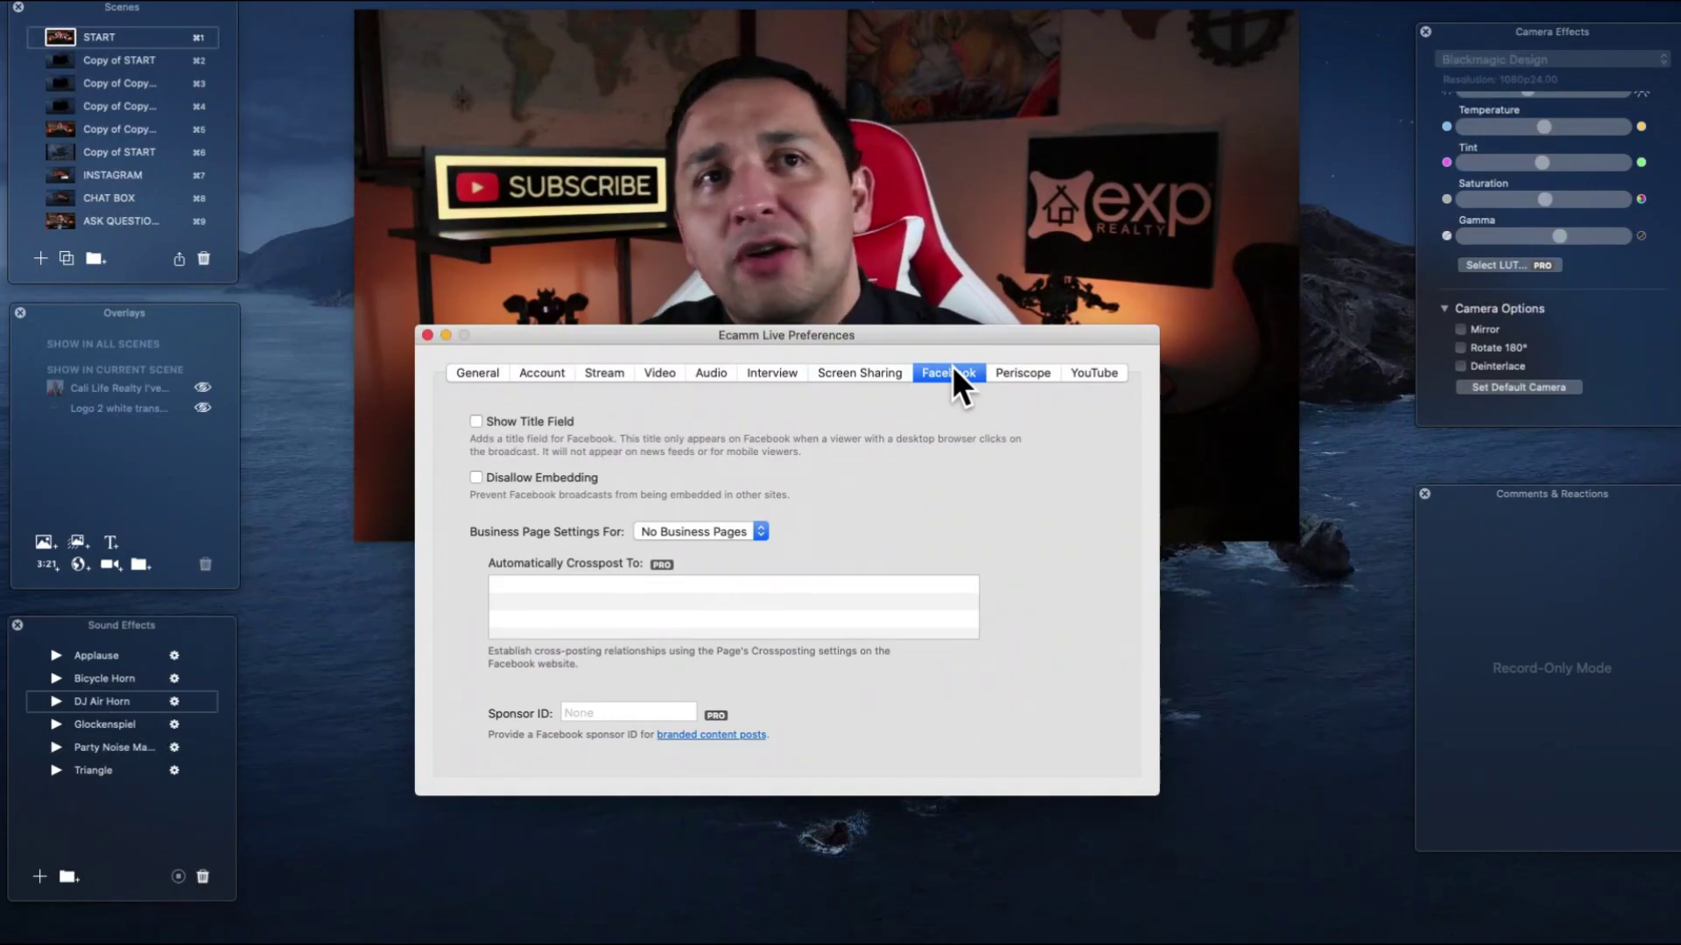
pyautogui.click(1007, 377)
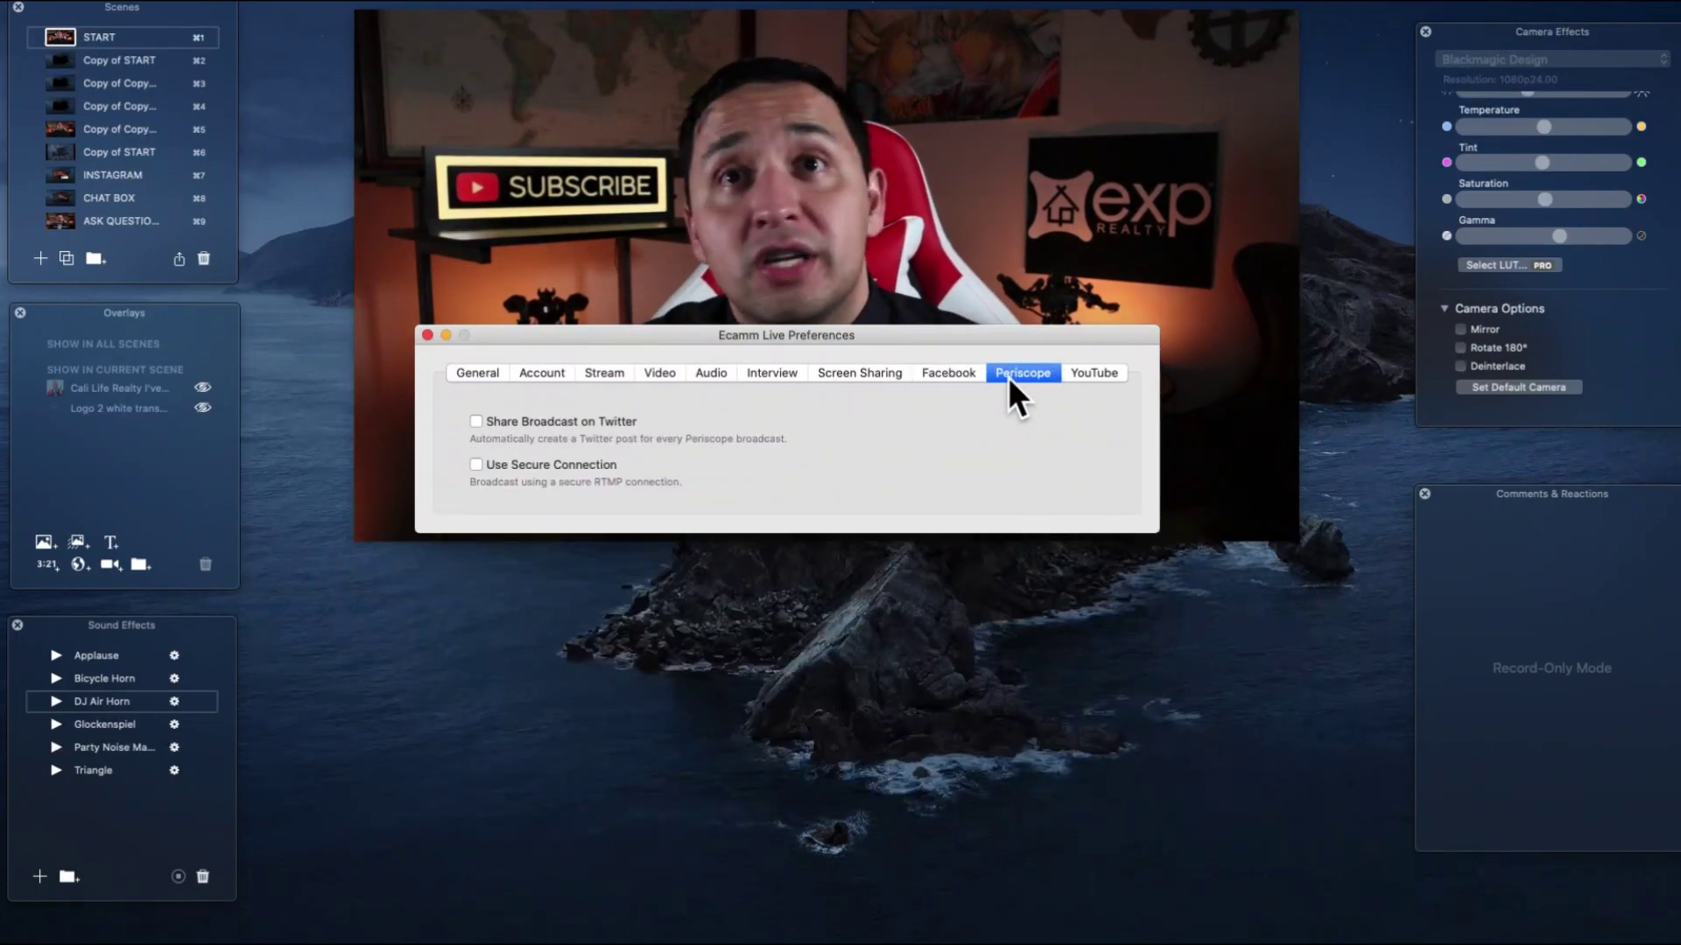
pyautogui.click(1101, 375)
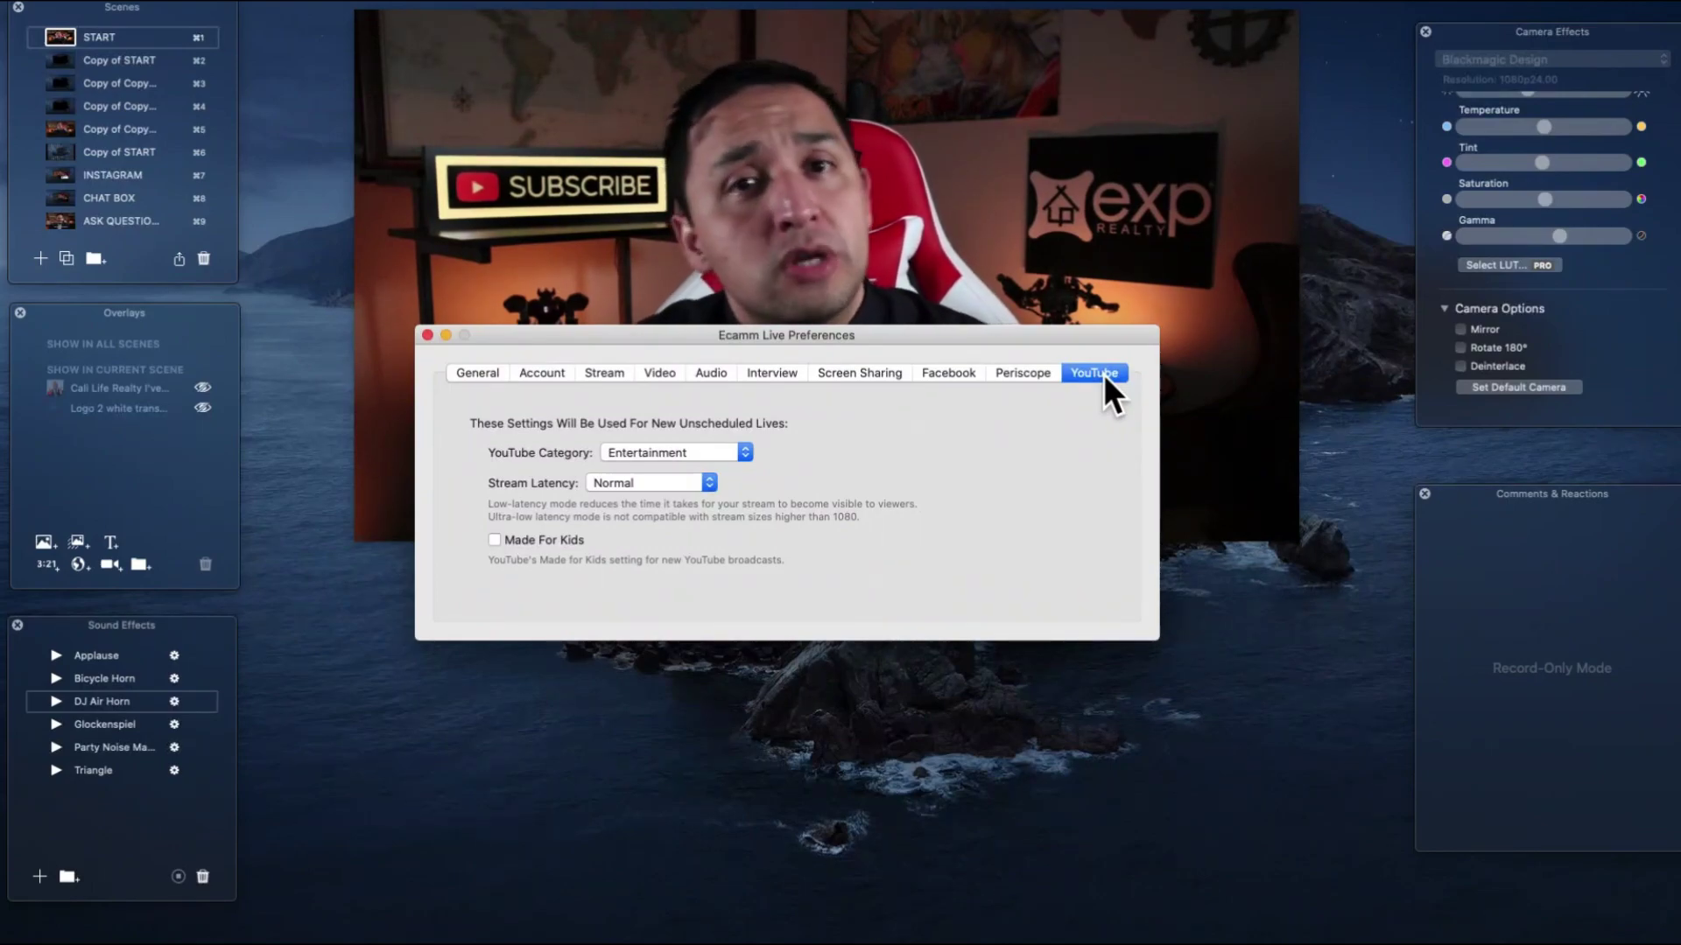
pyautogui.click(475, 373)
pyautogui.click(426, 335)
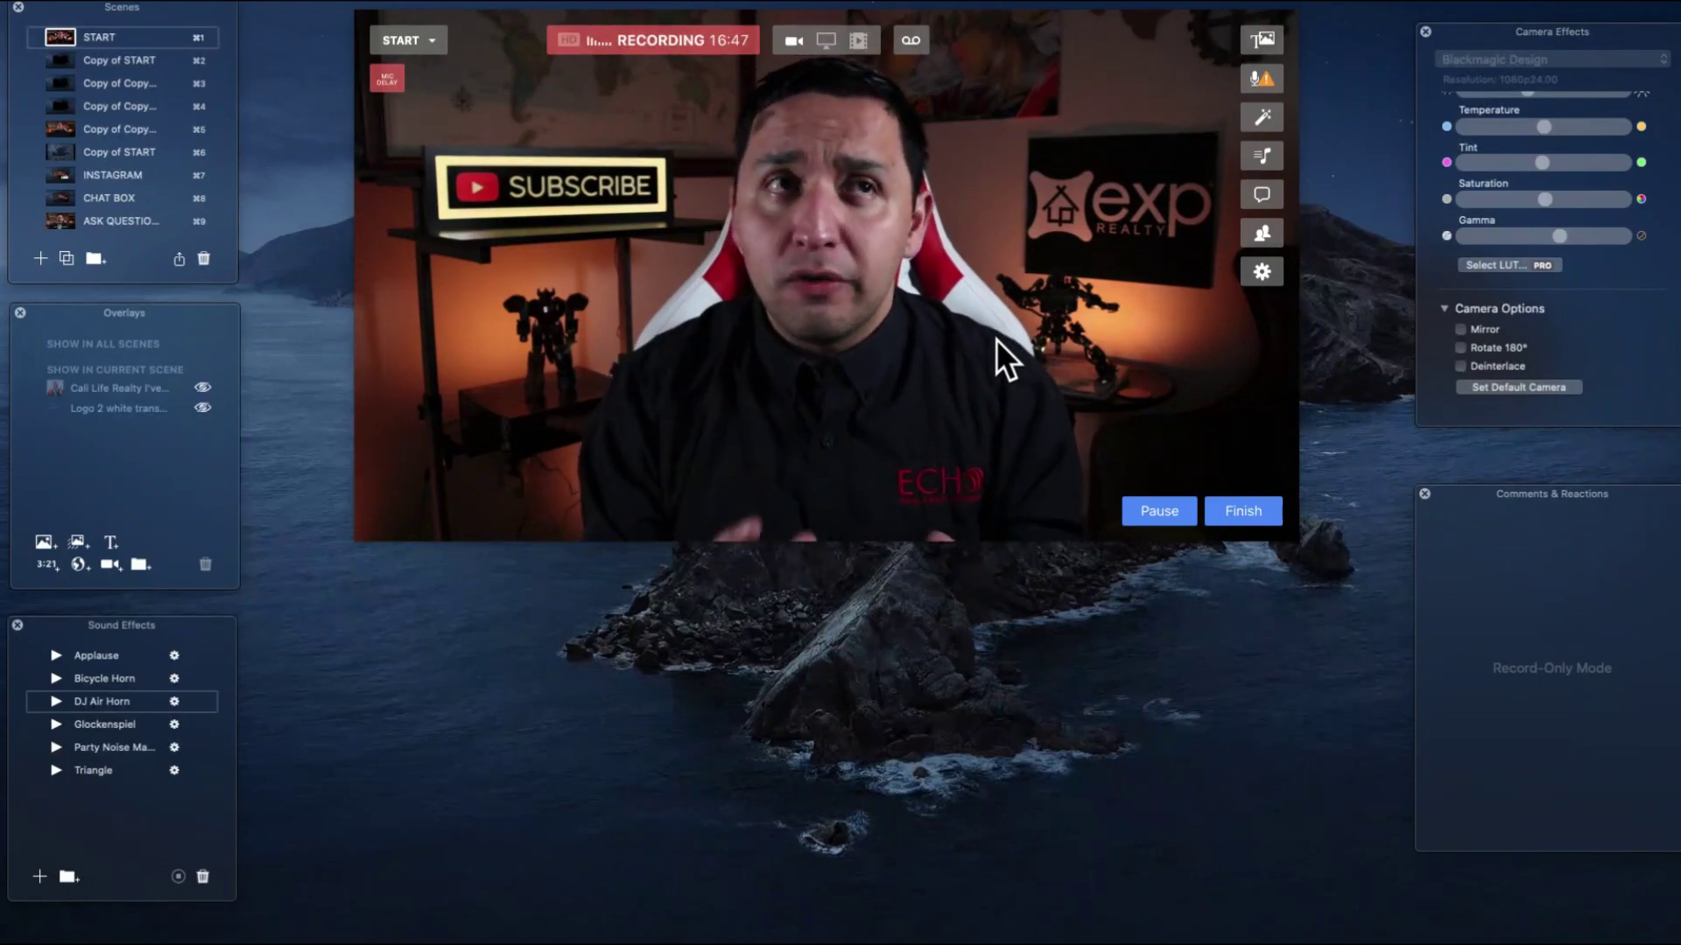
# - Show the file chooser for using a video file as the live source and close it without choosing a file
pyautogui.moveTo(559, 485)
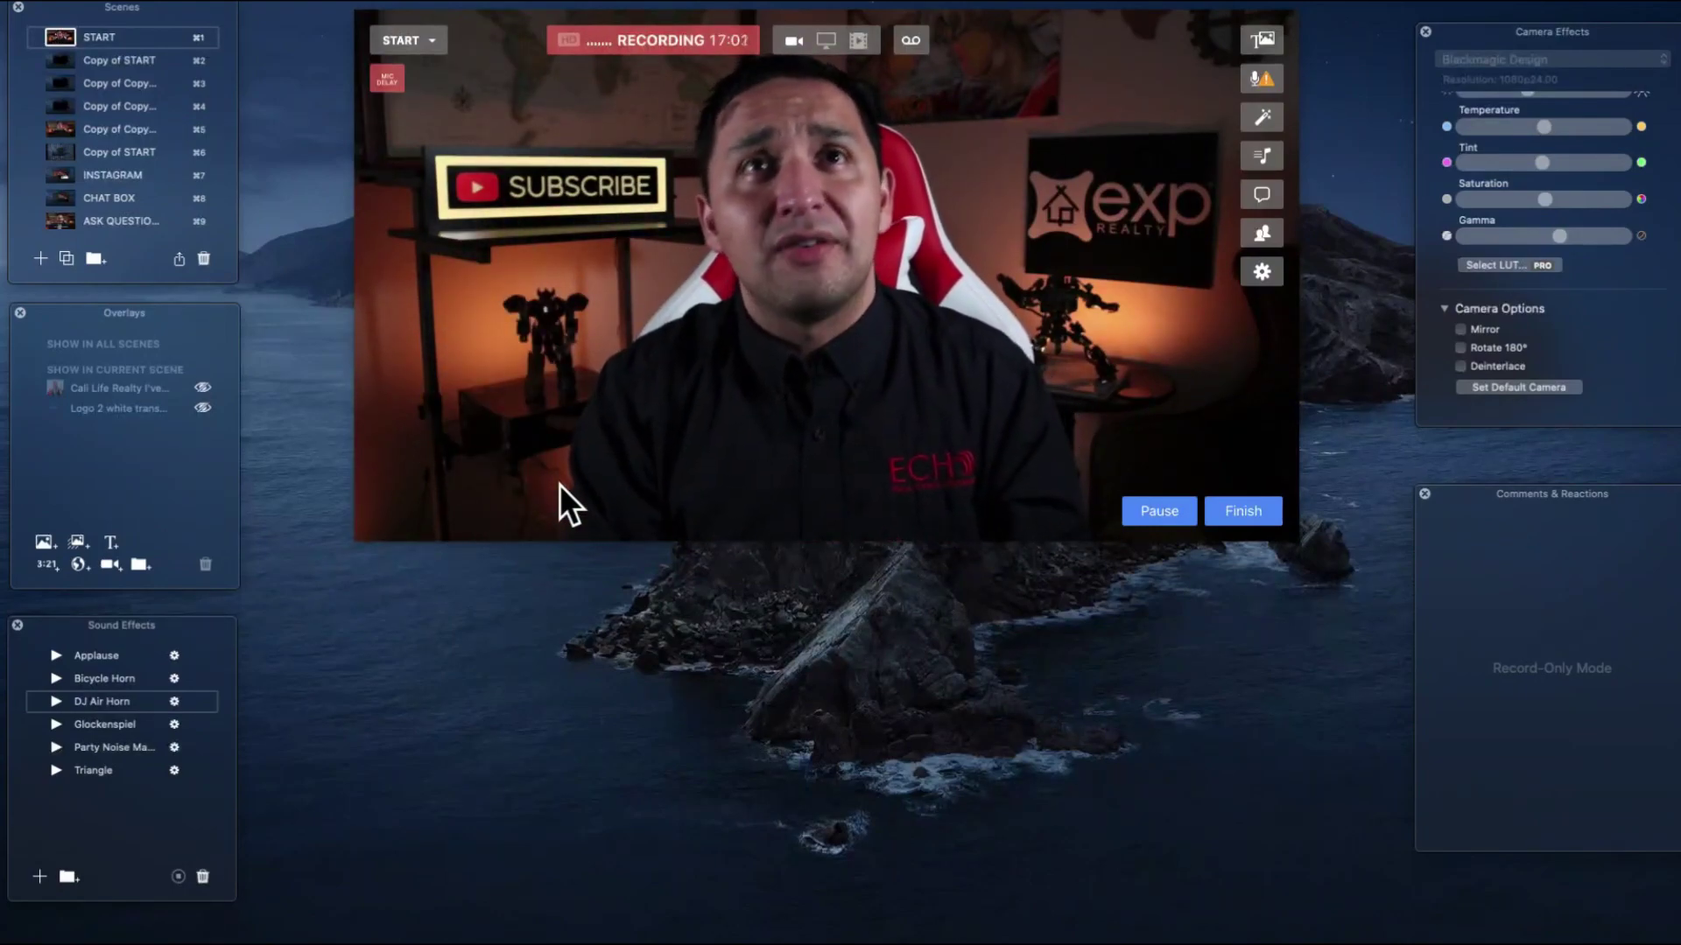
pyautogui.moveTo(916, 179)
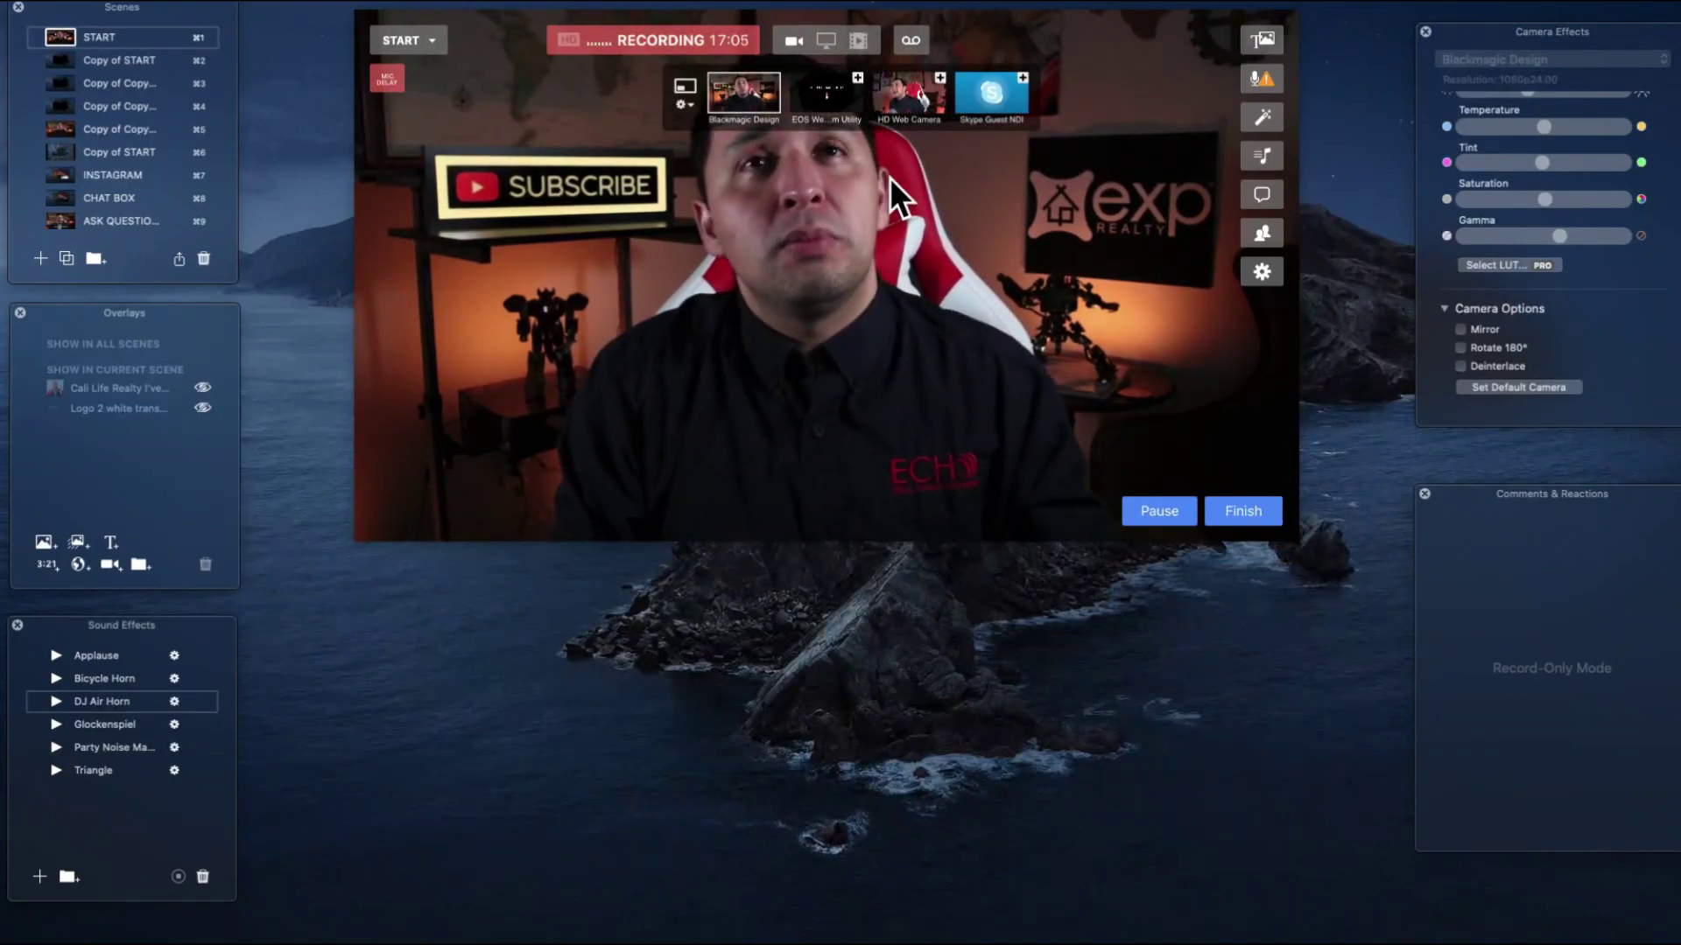
pyautogui.click(858, 78)
pyautogui.click(856, 42)
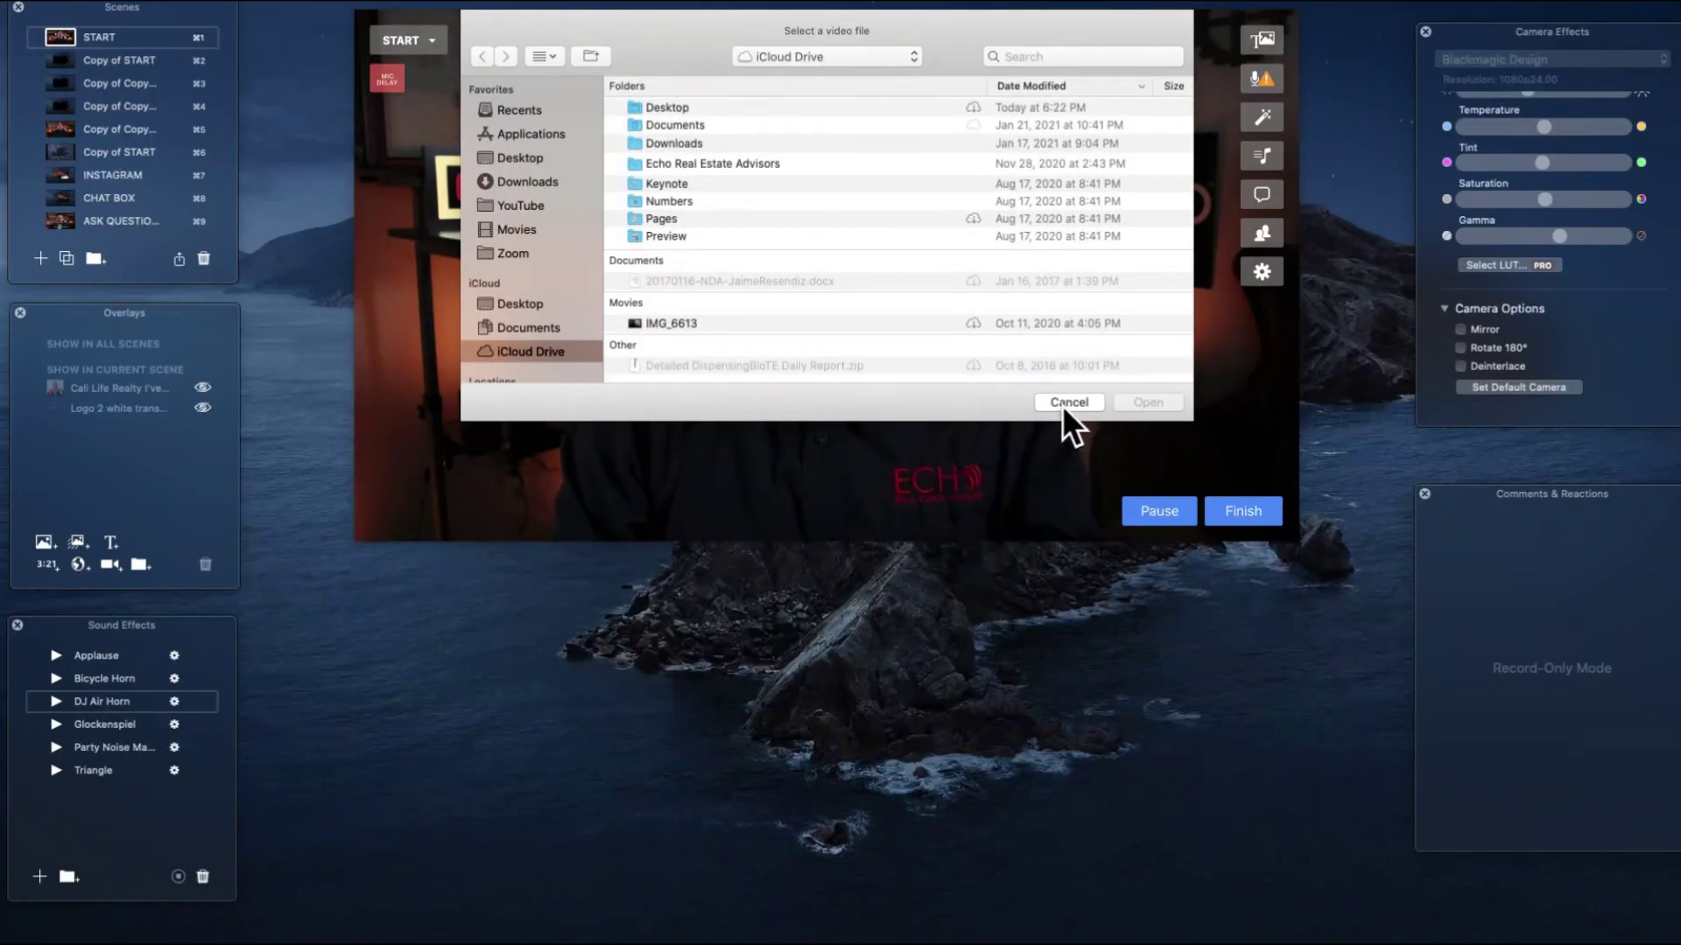
pyautogui.click(1062, 404)
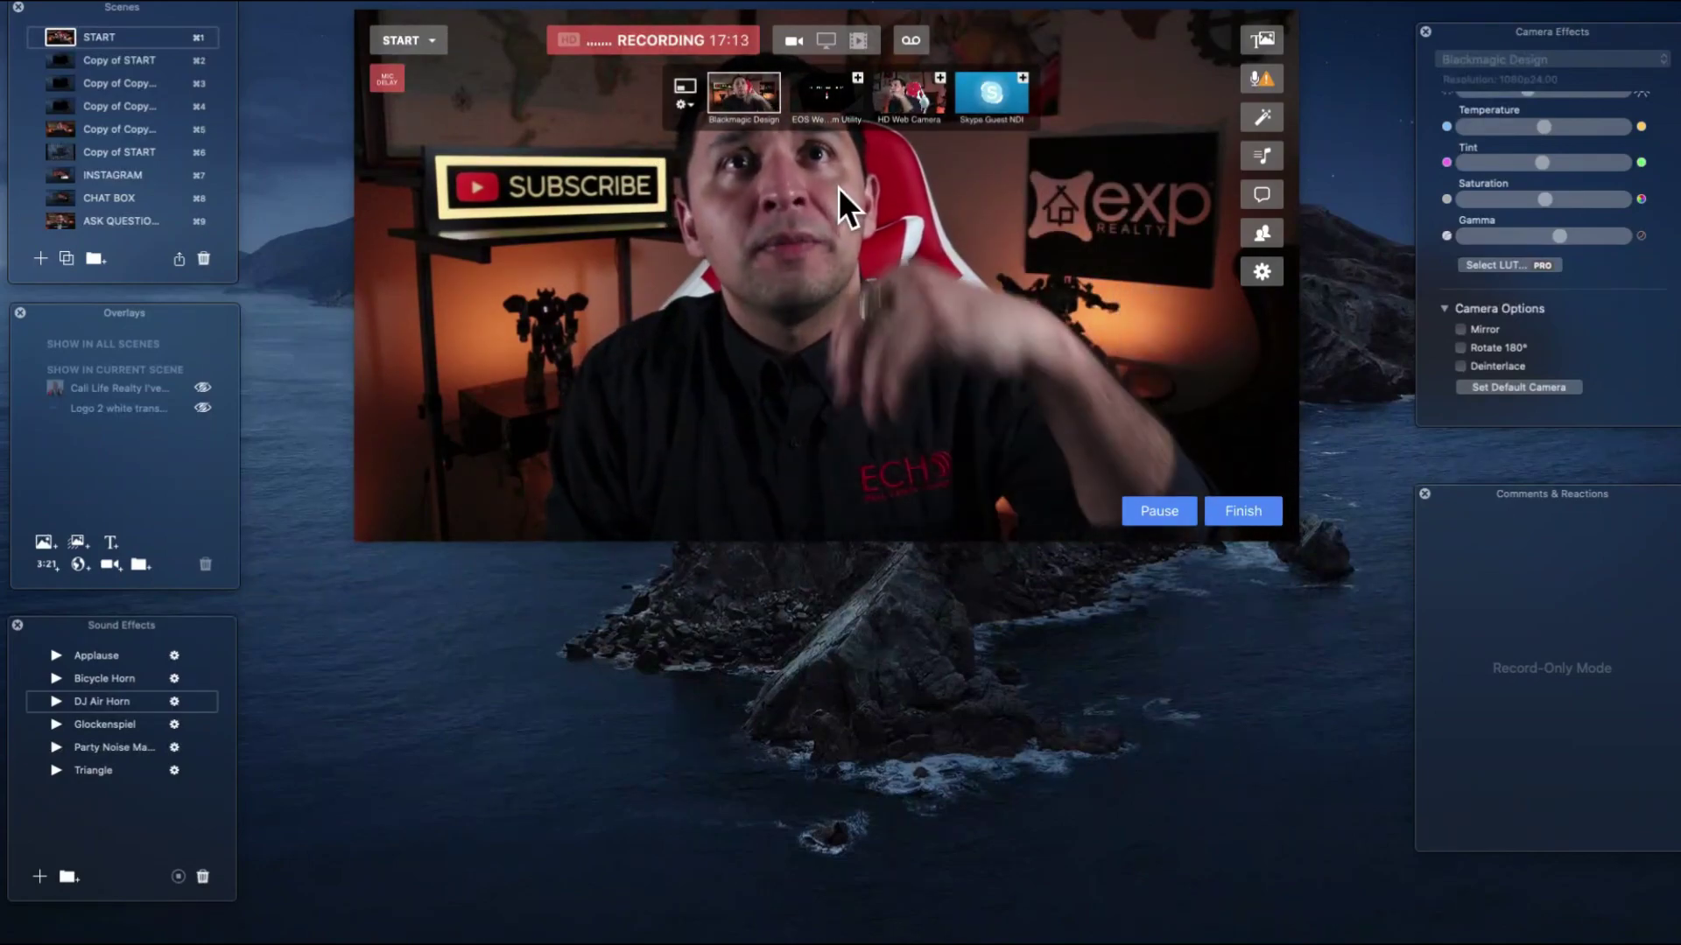
# - Switch the live video to the HD Web Camera and back to the Blackmagic Design camera
pyautogui.moveTo(833, 101)
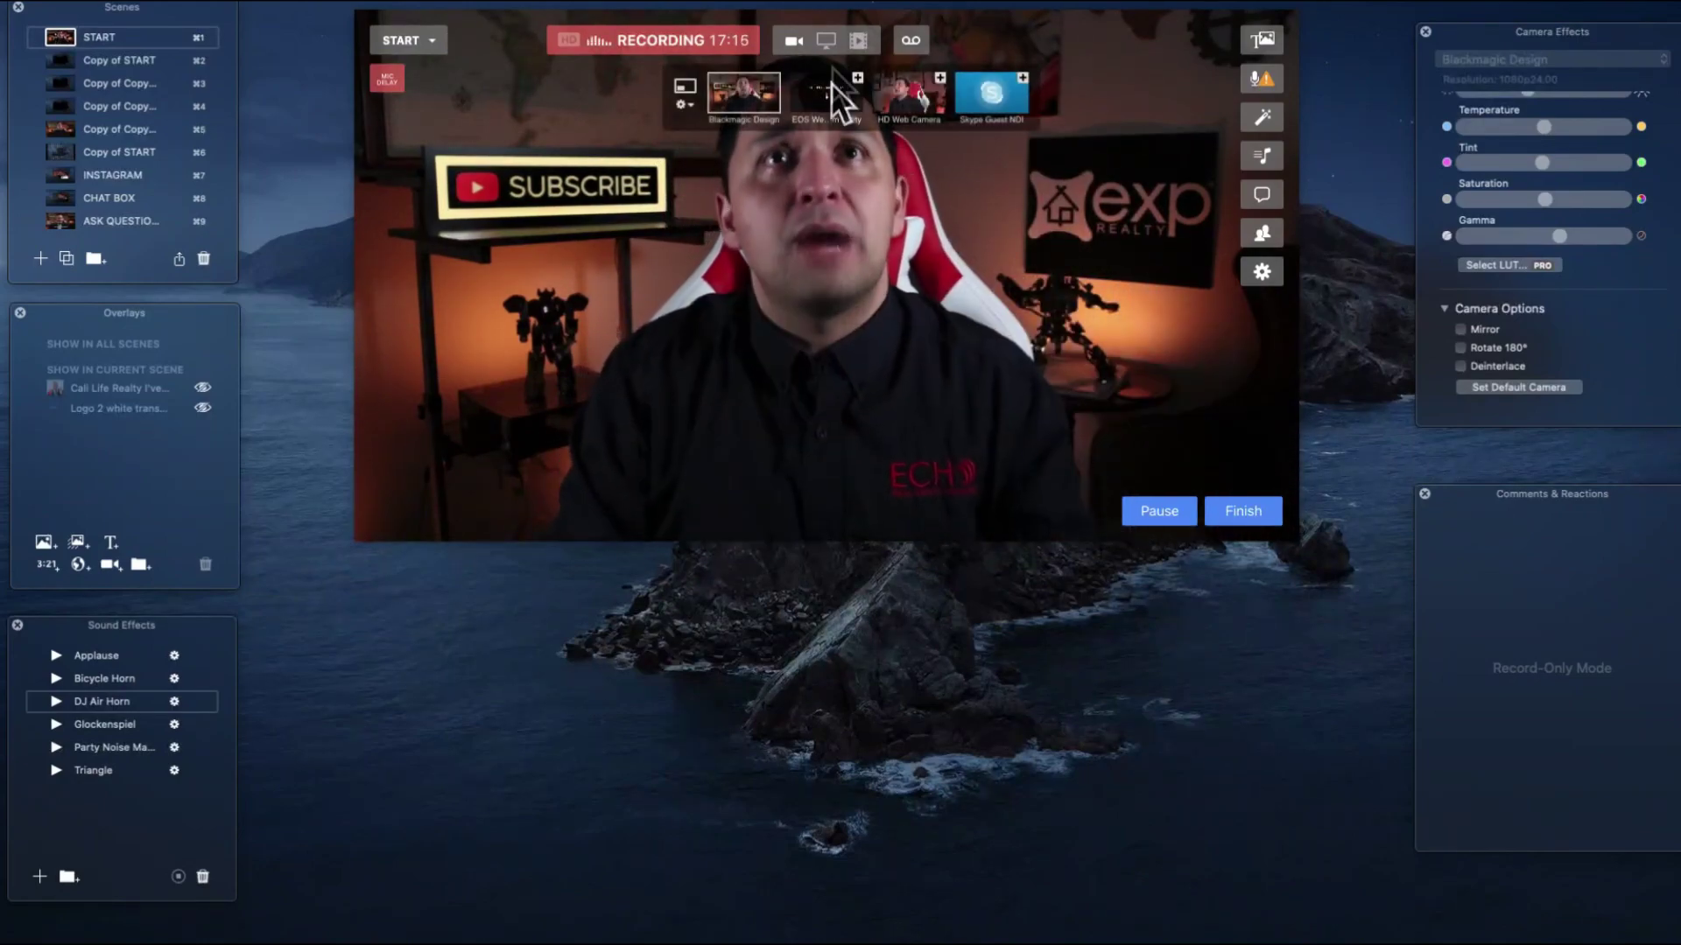
pyautogui.click(901, 109)
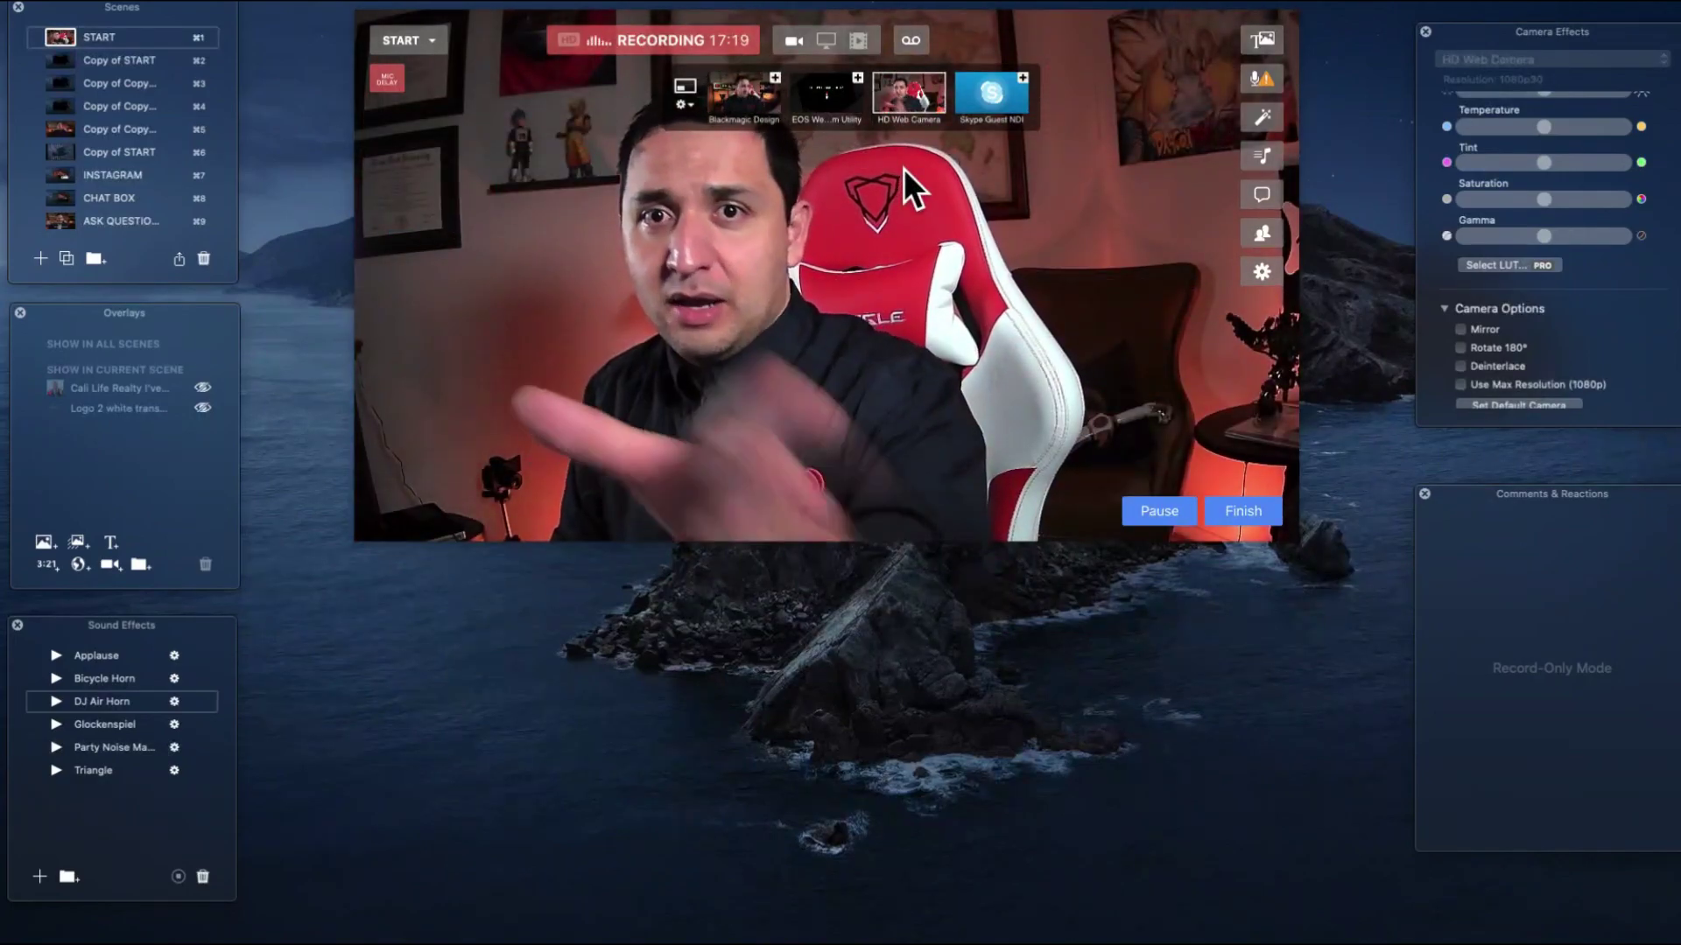
pyautogui.click(735, 93)
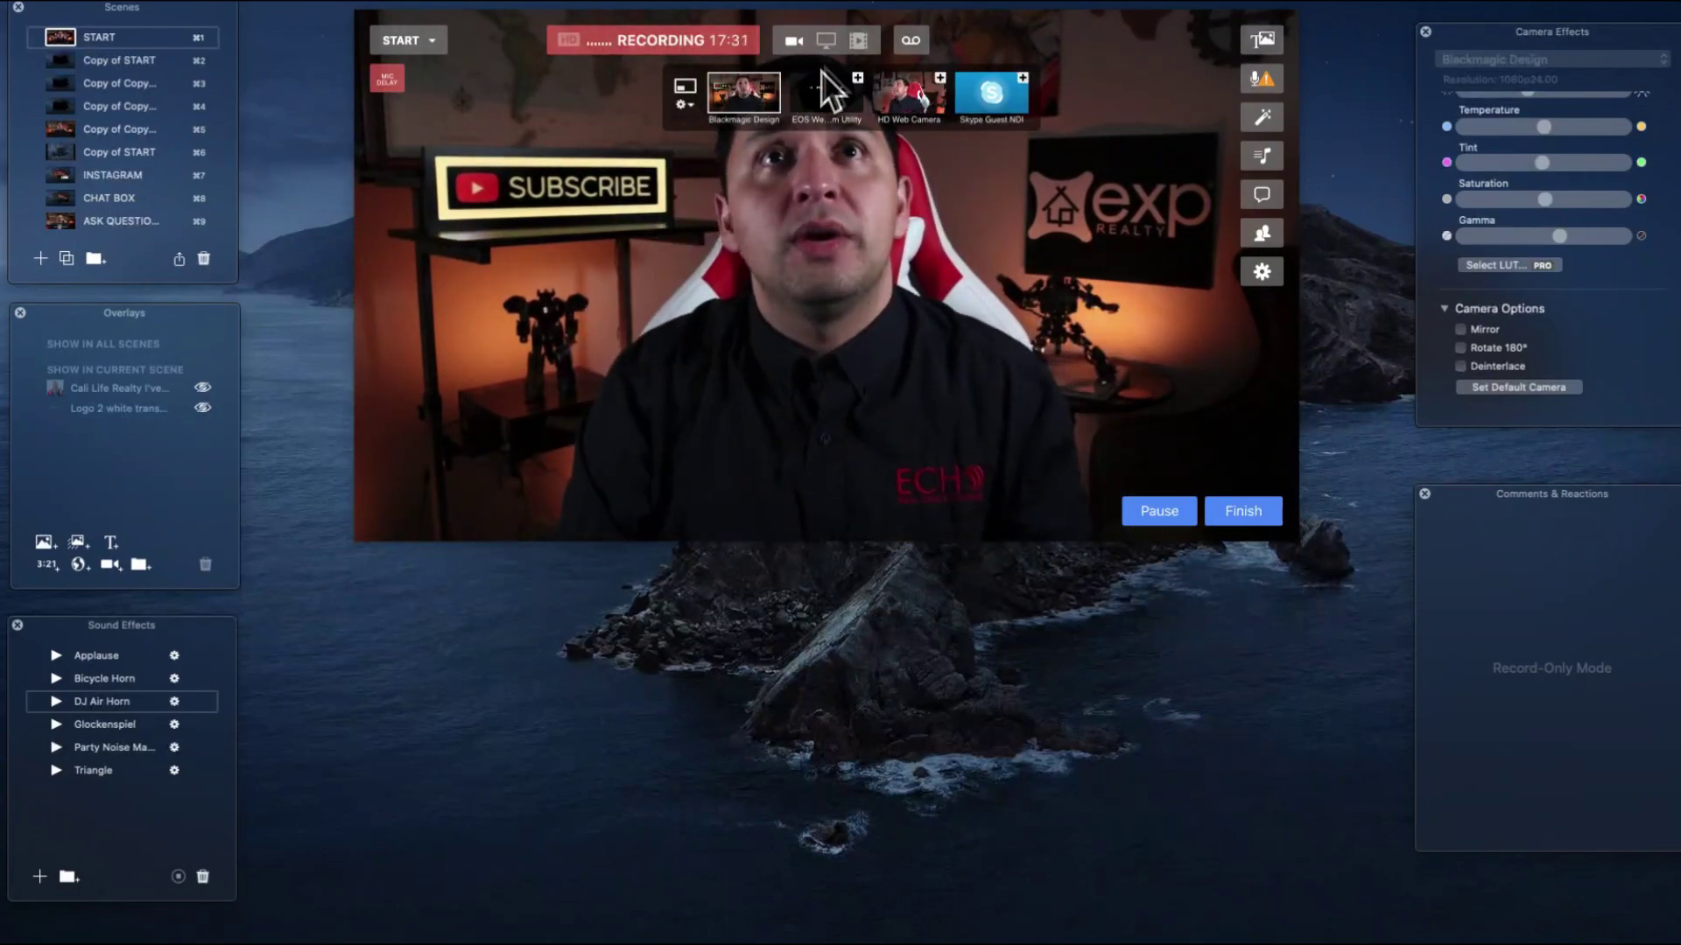
# - Share the Tertiary Display, toggle its picture-in-picture camera on, off and on again, and return to the camera view
pyautogui.click(826, 42)
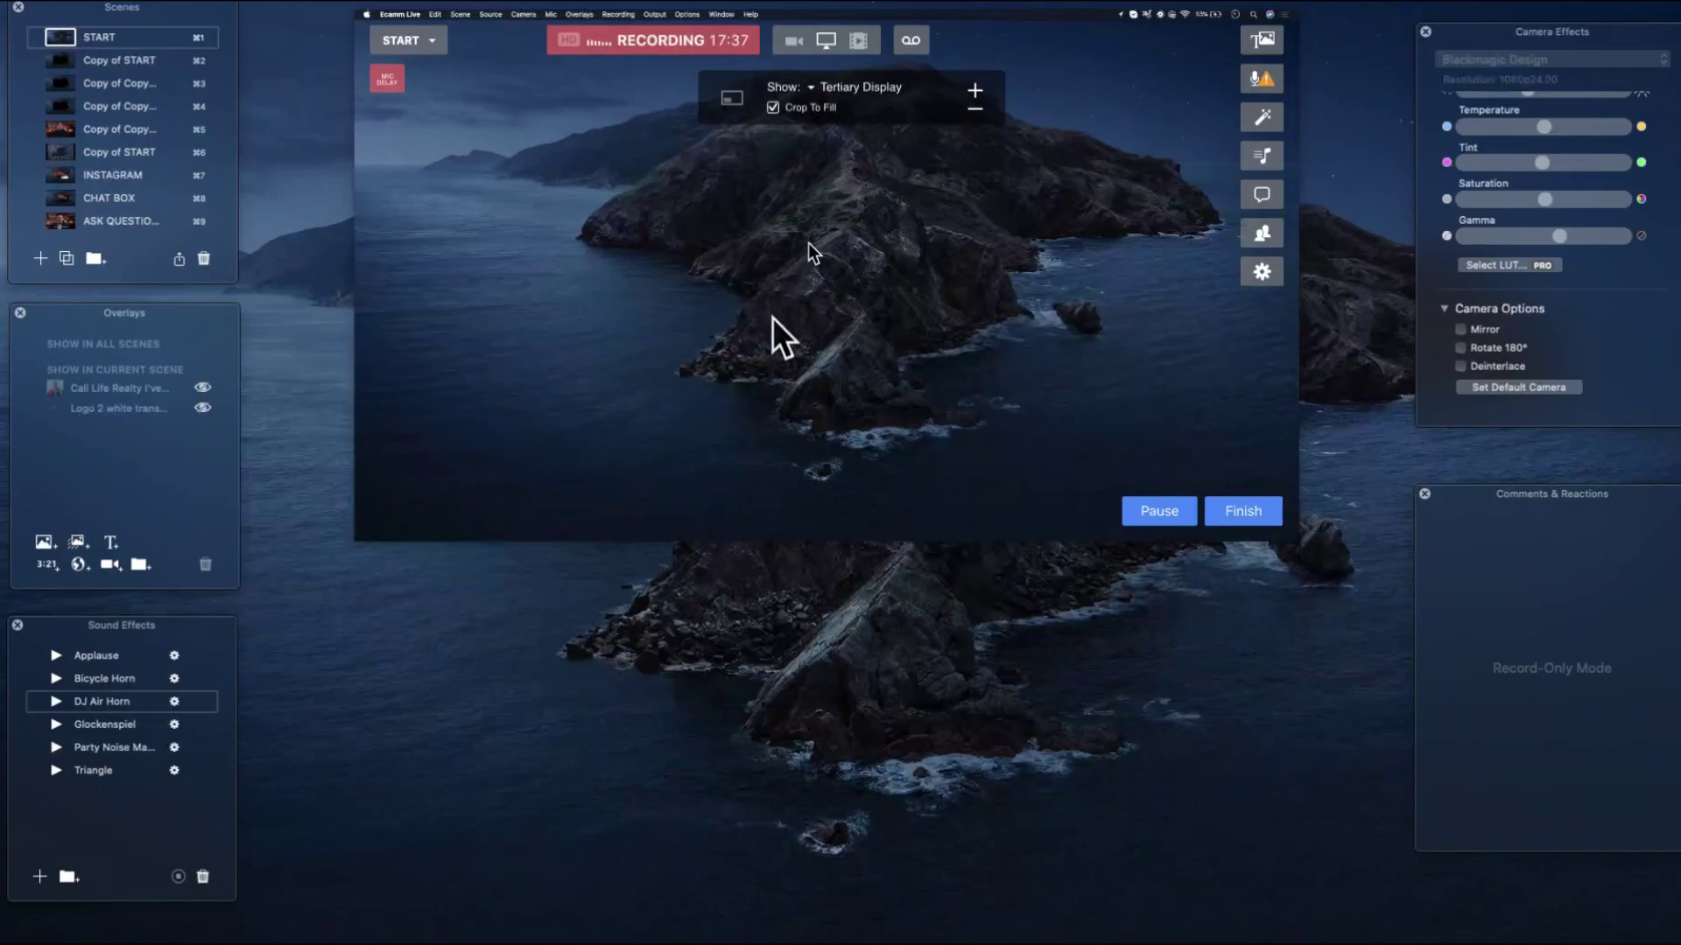
pyautogui.click(732, 97)
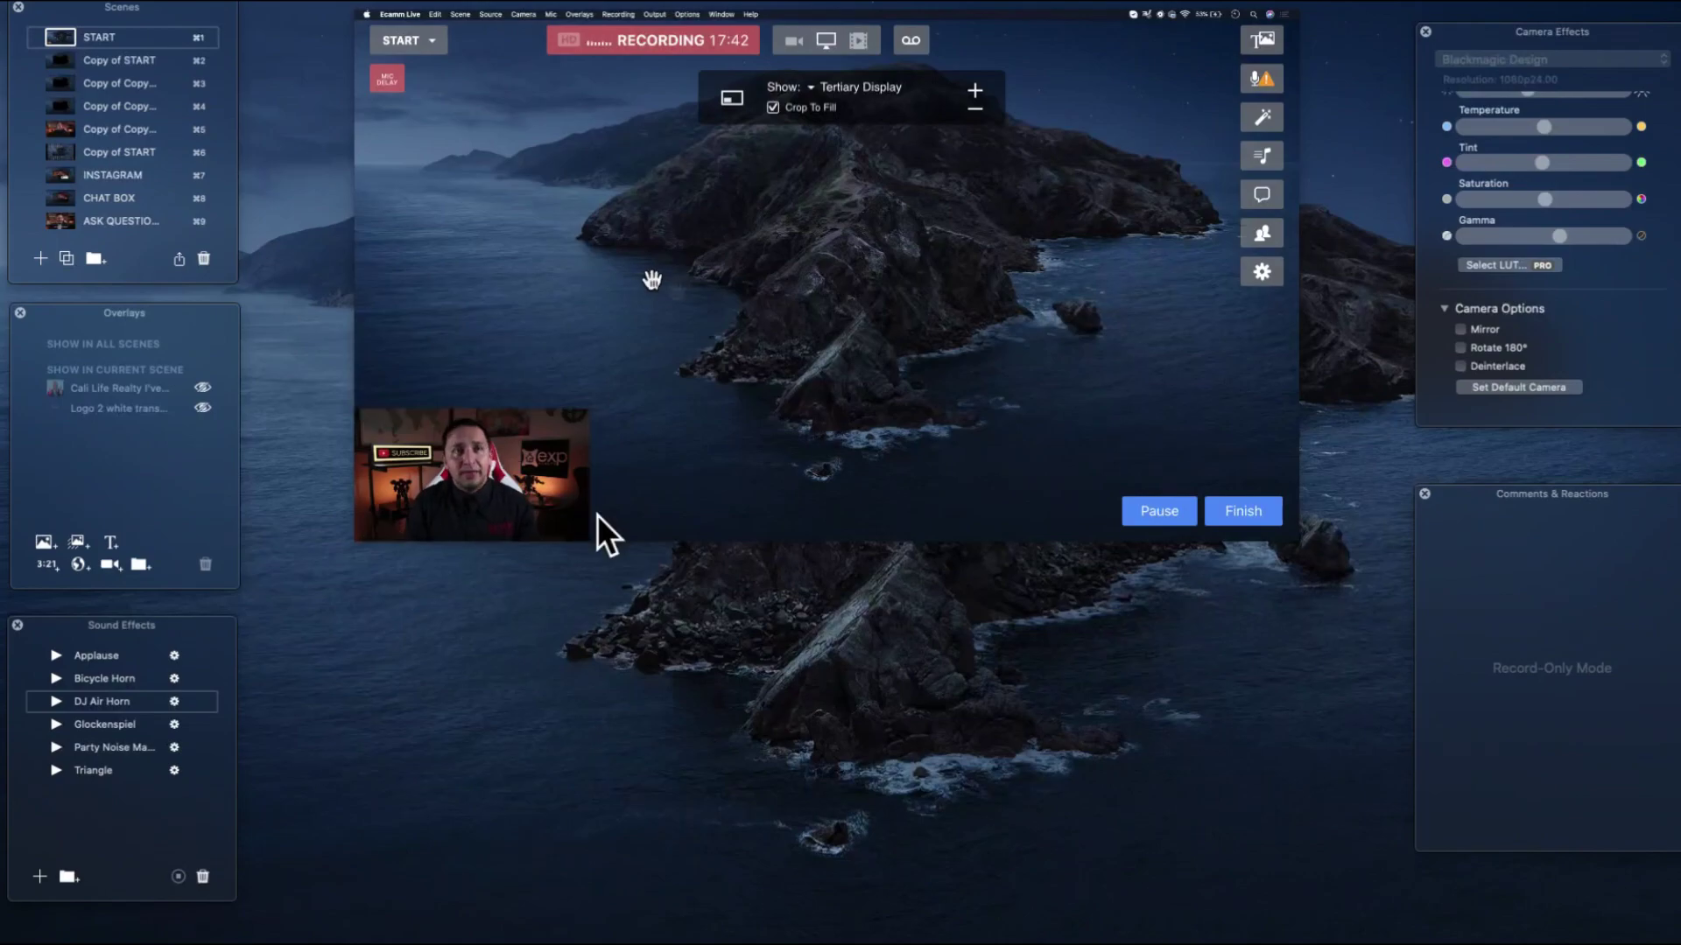
pyautogui.click(730, 96)
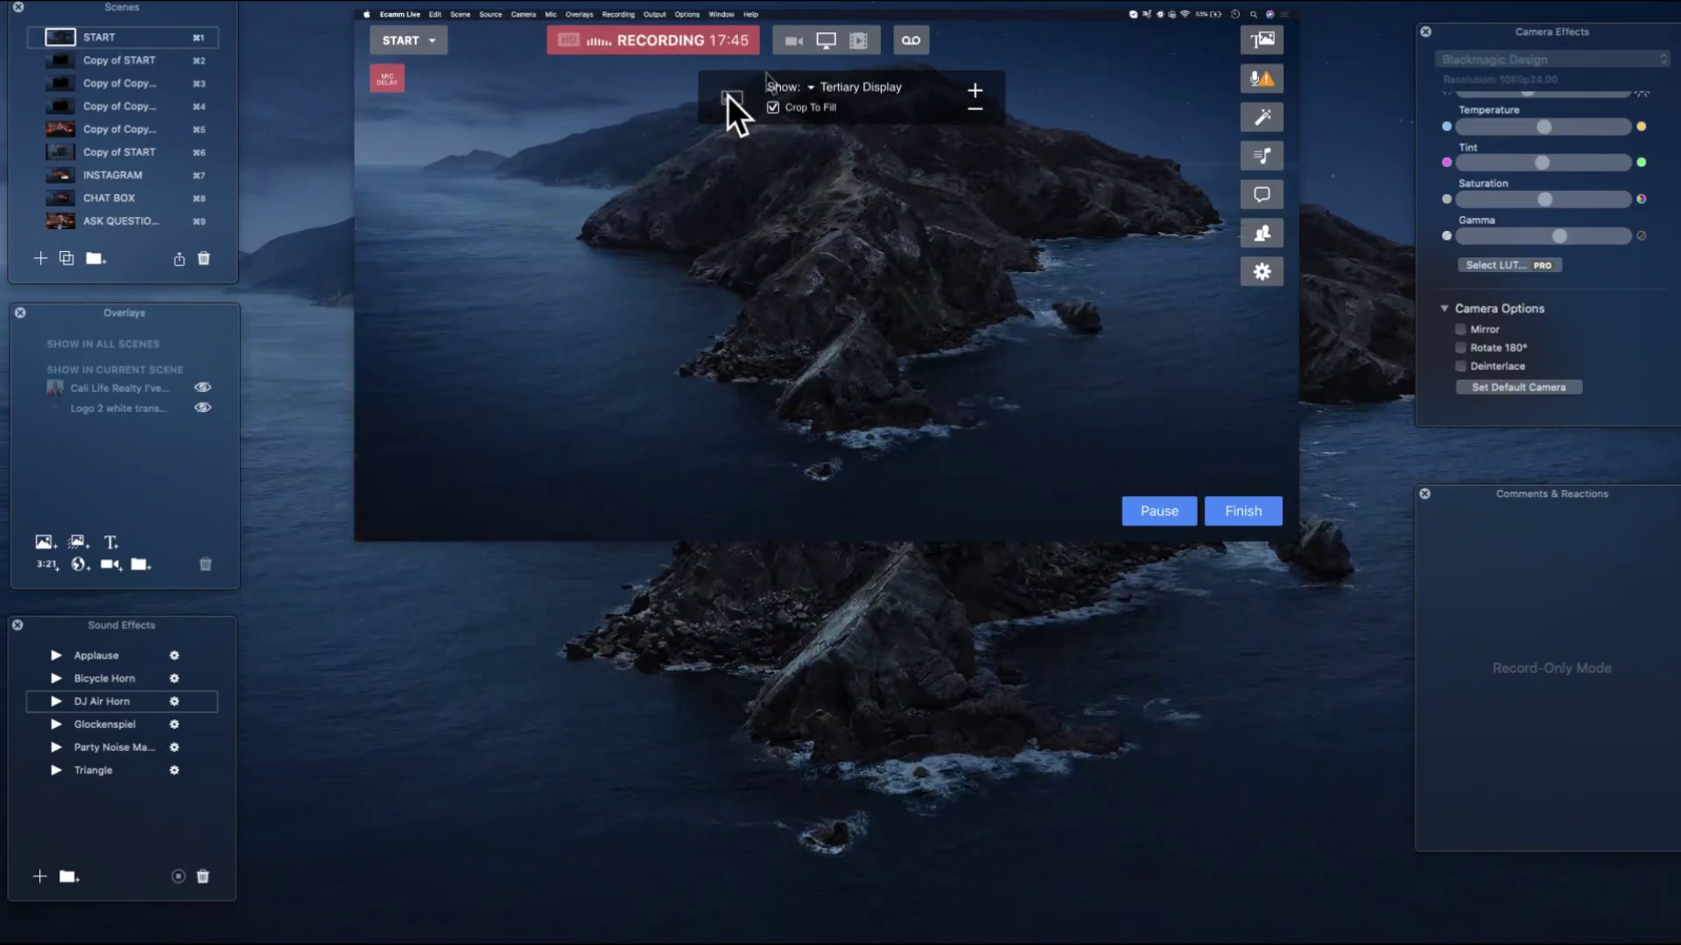
pyautogui.click(730, 96)
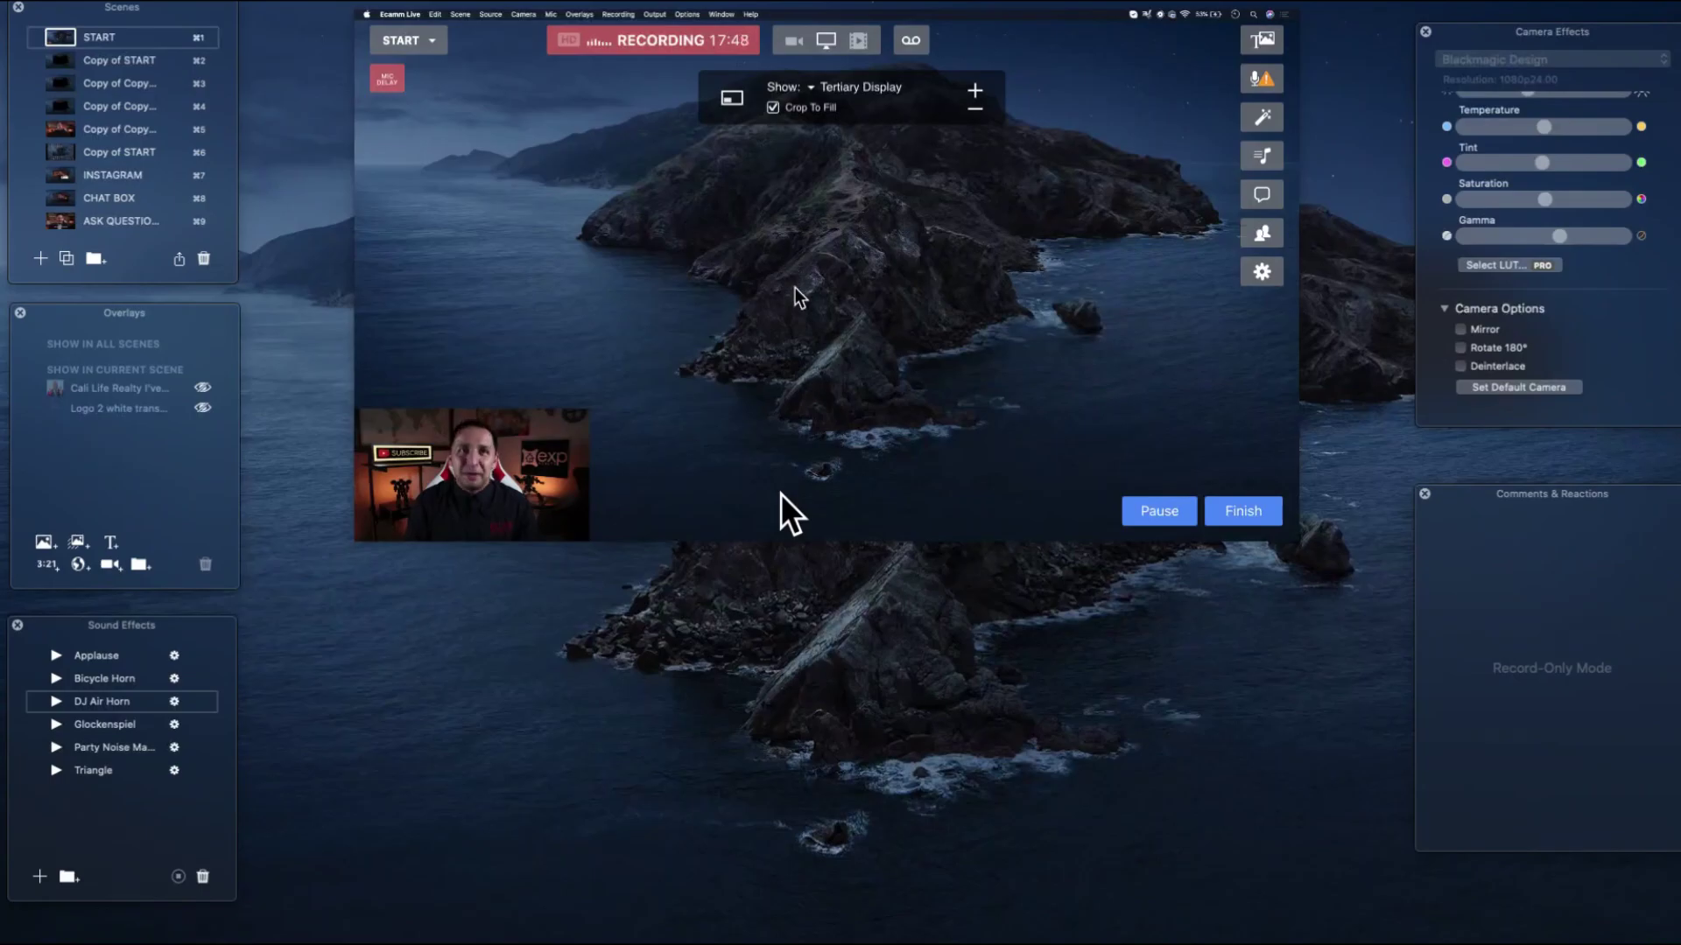
pyautogui.click(793, 40)
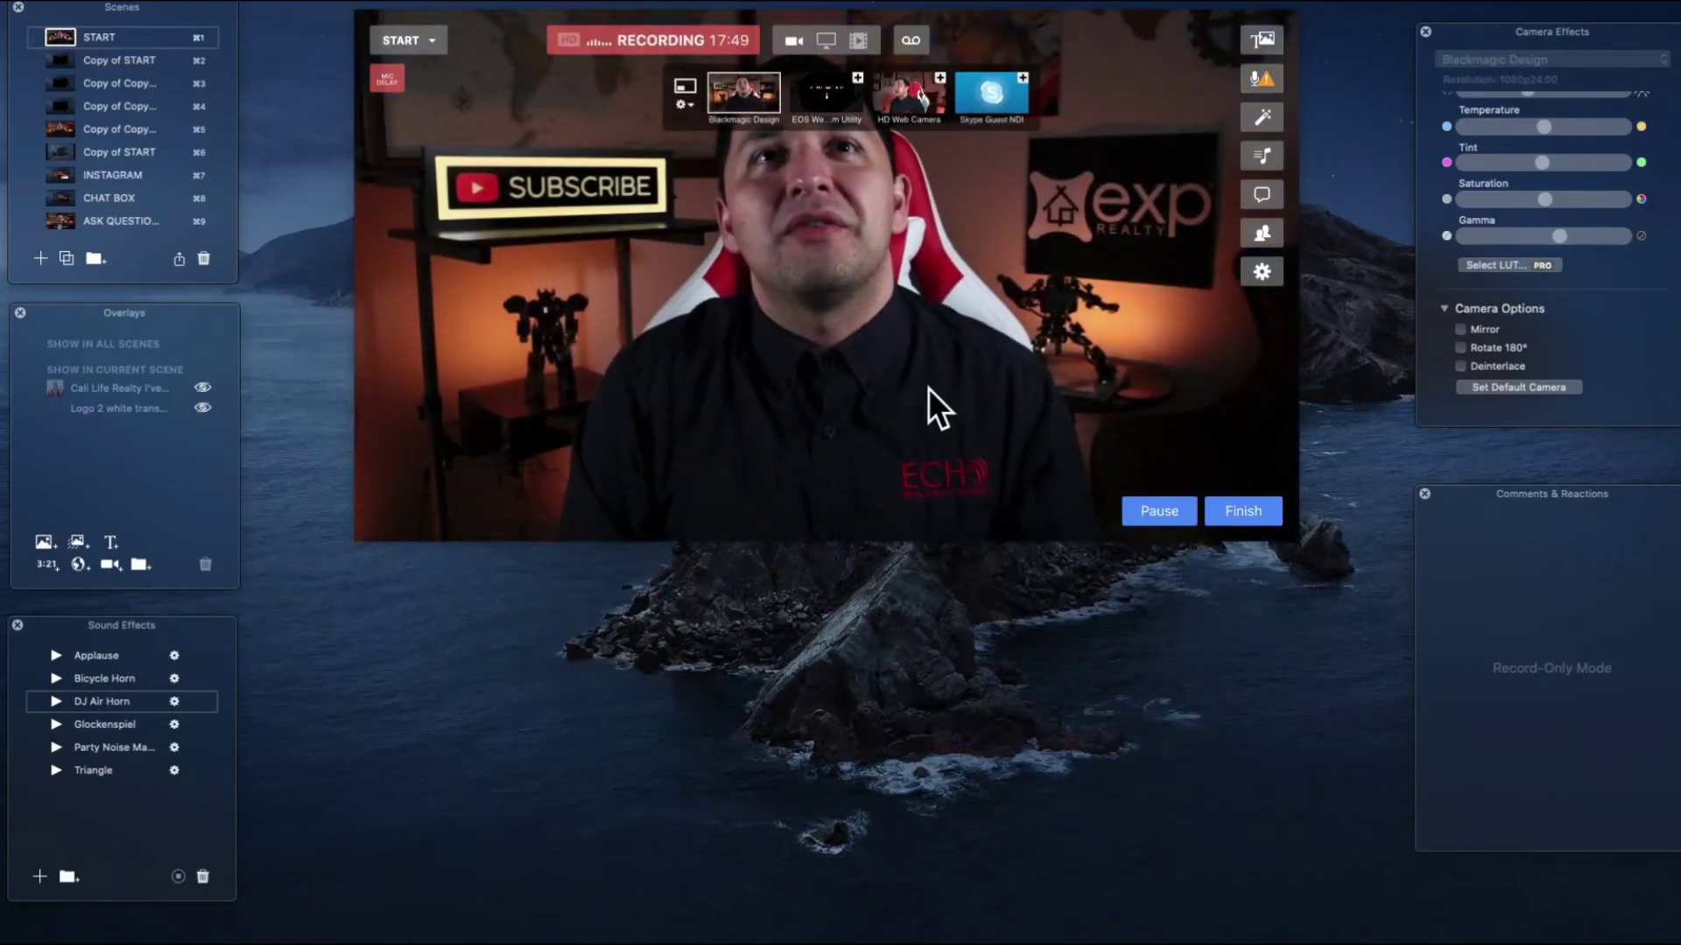